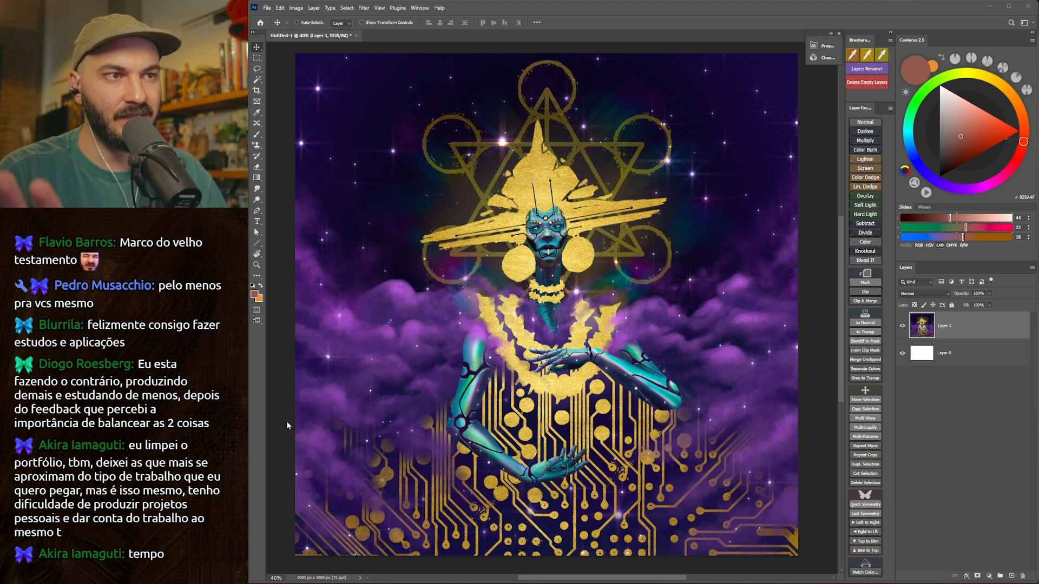
Add a new empty layer above the painting.
key(ctrl+shift+alt+n)
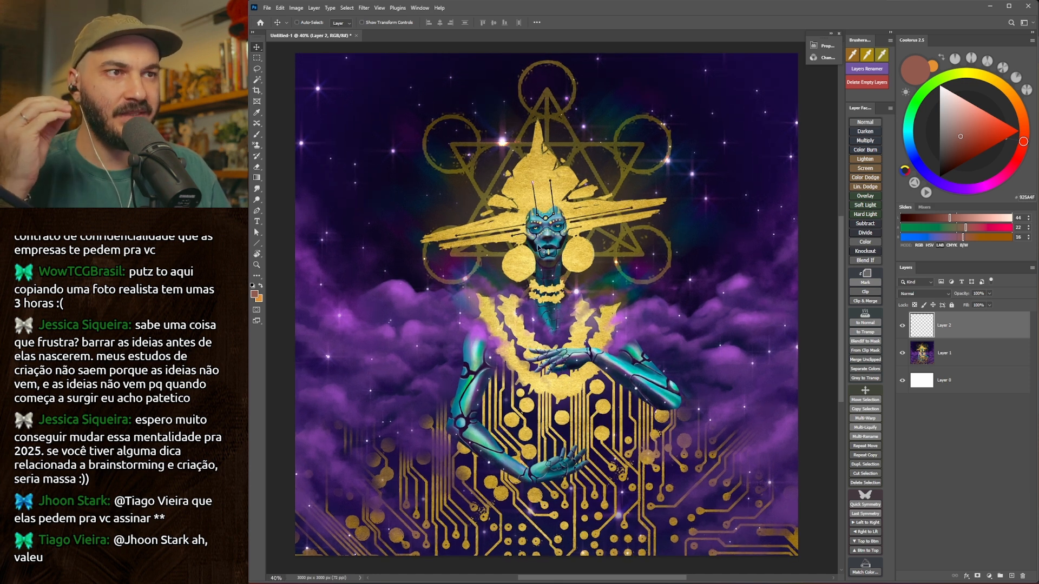
scroll(577, 280, down, 2)
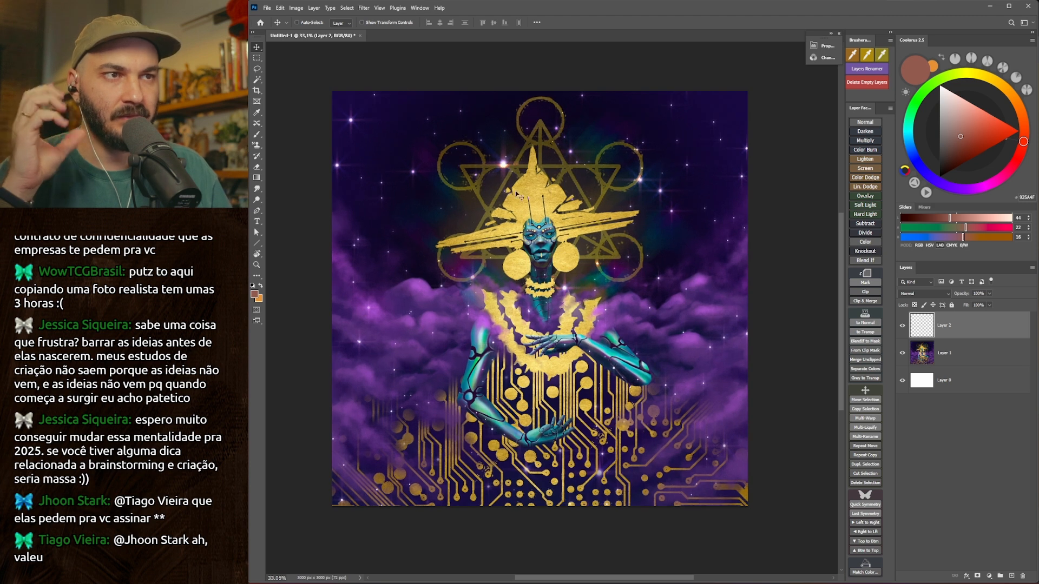
scroll(508, 281, up, 1)
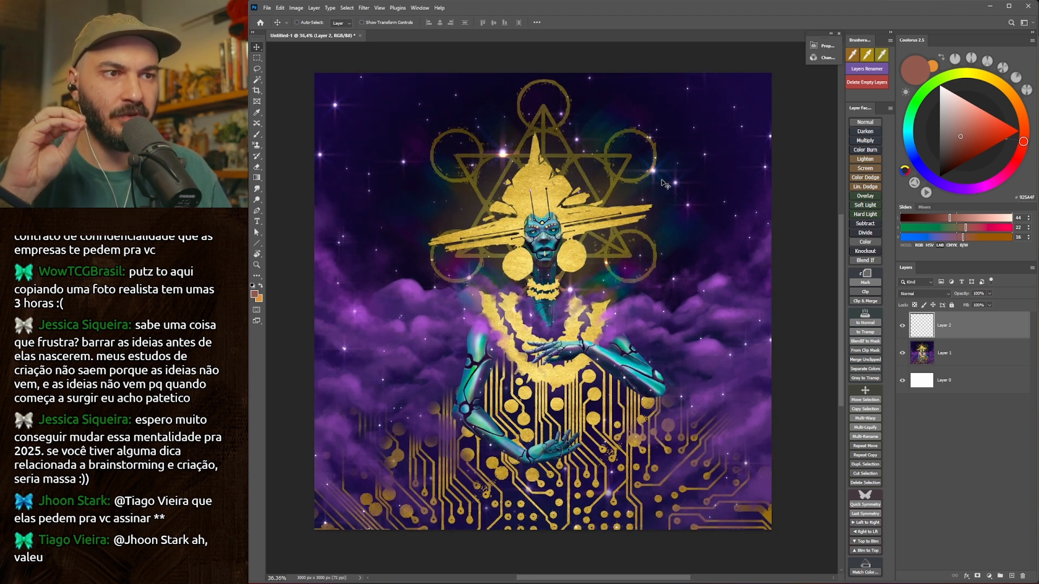
scroll(561, 357, up, 1)
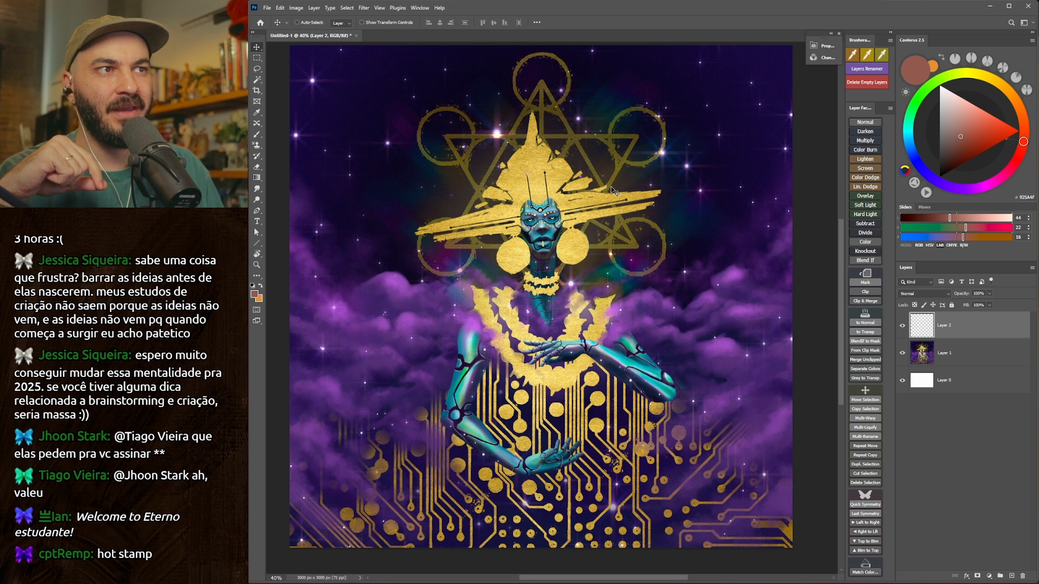
Set up the Brush tool with a bright pink foreground colour and a hard round brush preset.
drag(550, 160, 584, 164)
key(b)
key(bracketleft)
key(bracketleft)
key(bracketleft)
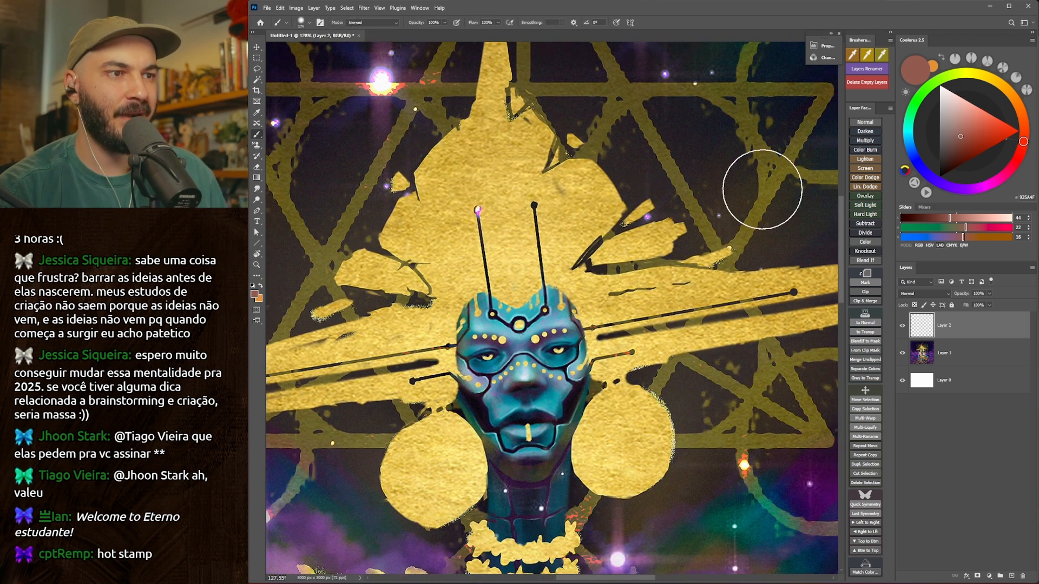
click(995, 182)
click(986, 112)
right_click(596, 228)
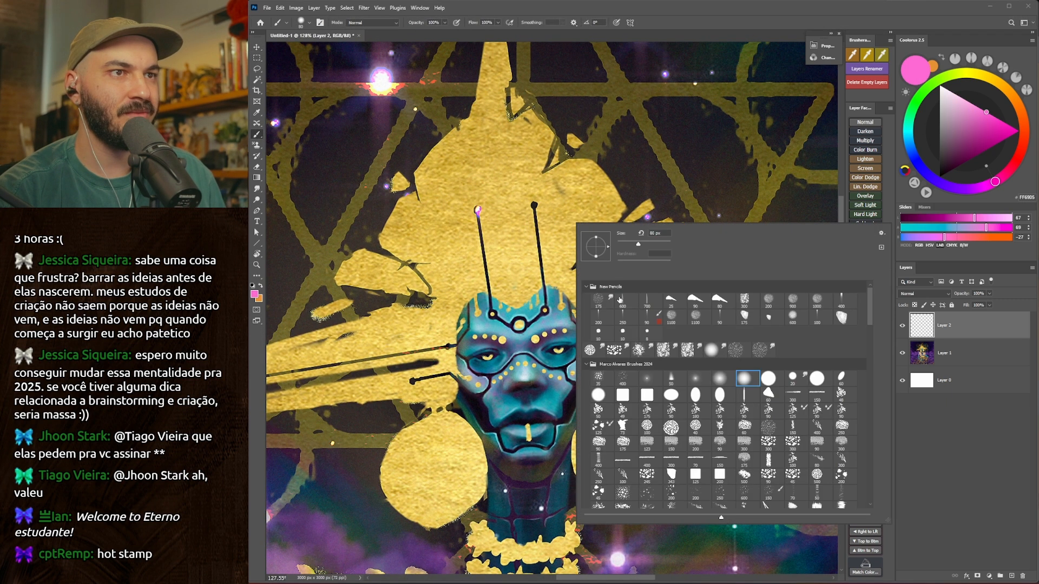
click(819, 378)
Try marking the golden hat with a smaller pink brush.
drag(741, 198, 726, 229)
key(bracketleft)
key(bracketleft)
key(bracketleft)
key(bracketleft)
key(bracketleft)
mouse_move(552, 203)
mouse_down()
mouse_move(580, 198)
mouse_move(522, 277)
mouse_up()
key(ctrl+z)
drag(588, 224, 555, 303)
mouse_move(577, 182)
mouse_down()
mouse_move(617, 222)
mouse_move(542, 246)
mouse_up()
key(ctrl+z)
Undo the remaining pink strokes, checking the whole painting.
key(z)
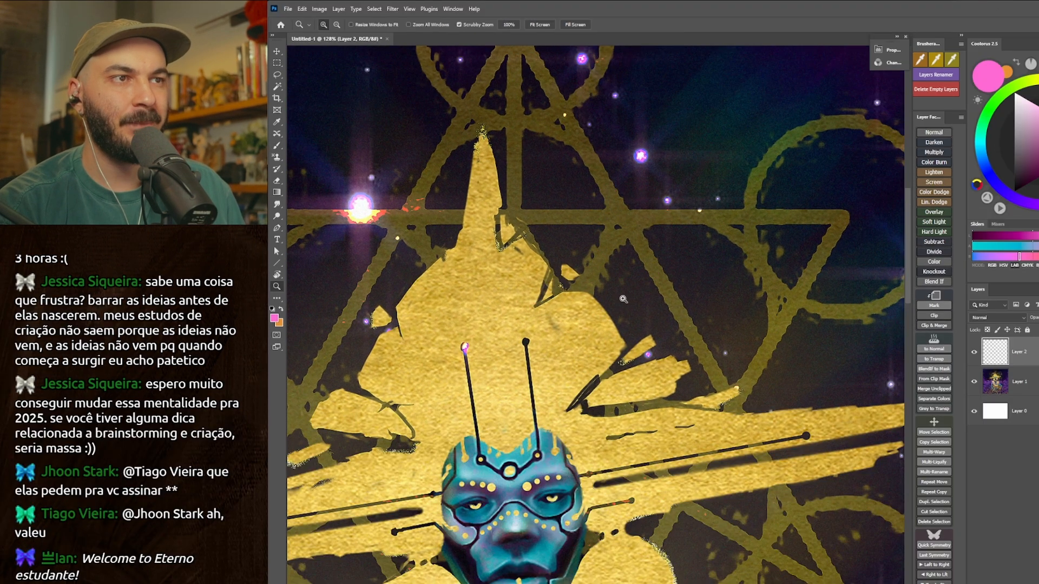
drag(623, 299, 517, 314)
drag(594, 433, 588, 352)
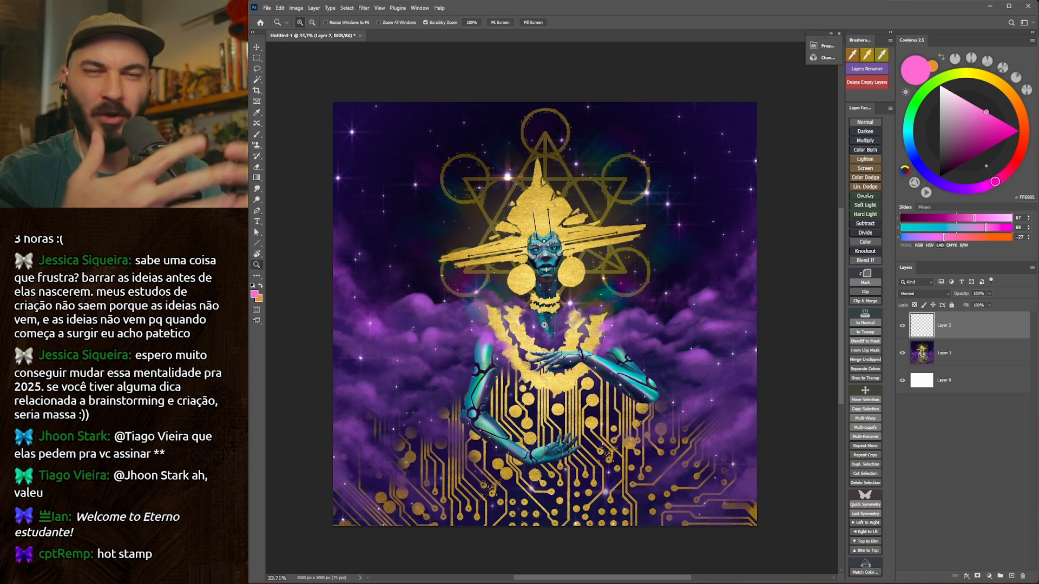
mouse_move(569, 267)
mouse_down()
mouse_move(634, 257)
mouse_move(624, 246)
mouse_move(635, 245)
mouse_move(625, 259)
mouse_move(670, 288)
mouse_up()
key(b)
key(ctrl+z)
key(ctrl+z)
key(ctrl+z)
scroll(649, 281, up, 1)
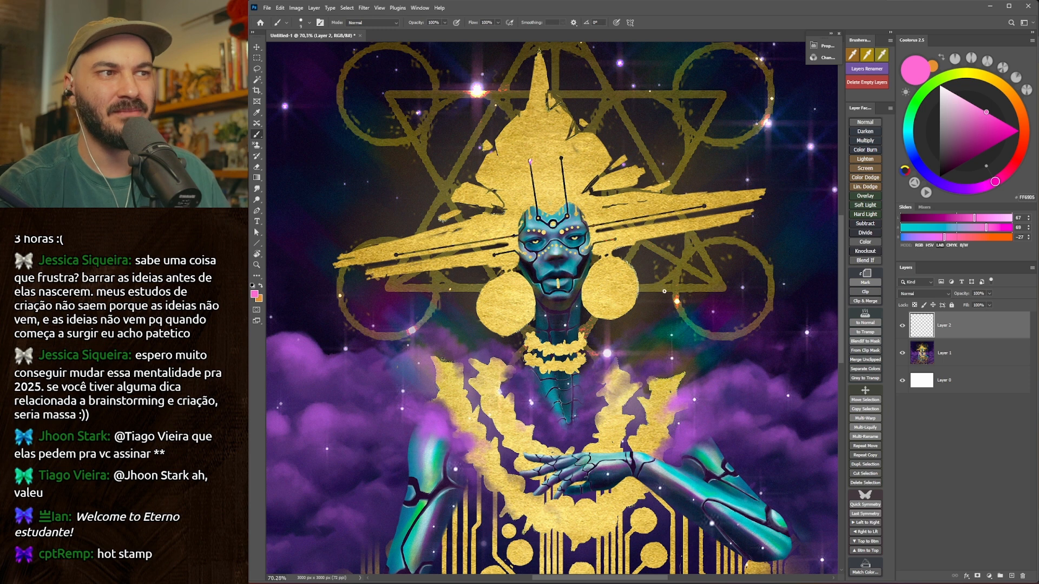
Try circling in pink the bright star flares on both sides of the gold geometric symbol.
drag(697, 263, 683, 295)
ctrl+drag(682, 295, 663, 261)
ctrl+drag(523, 192, 558, 184)
mouse_move(558, 182)
mouse_down()
mouse_move(572, 231)
mouse_move(498, 243)
mouse_move(438, 227)
mouse_move(474, 224)
mouse_move(452, 195)
mouse_up()
drag(459, 257, 347, 243)
mouse_move(680, 219)
mouse_down()
mouse_move(685, 259)
mouse_move(695, 227)
mouse_move(618, 285)
mouse_move(733, 233)
mouse_up()
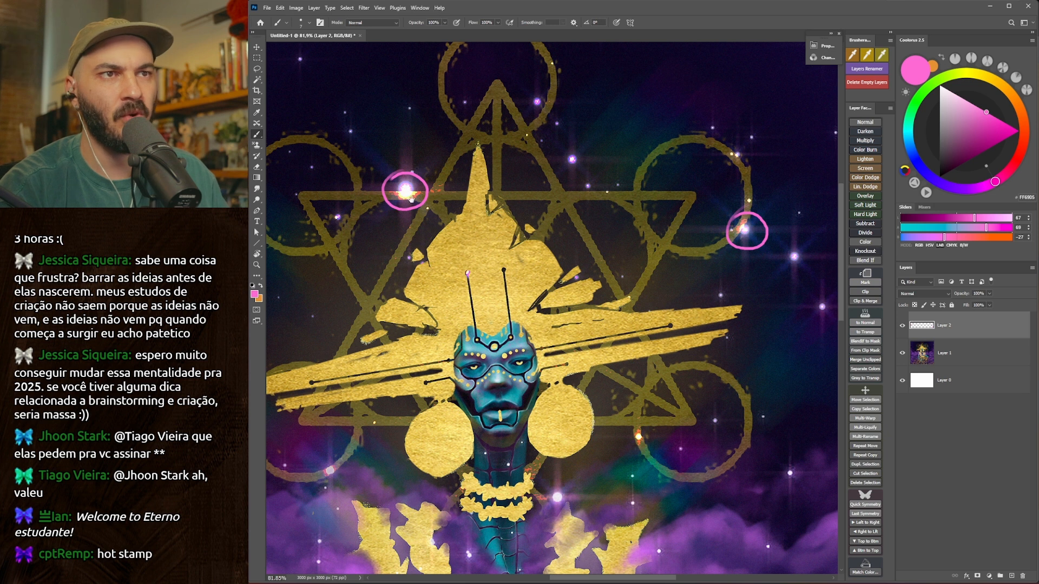
key(ctrl+z)
key(ctrl+z)
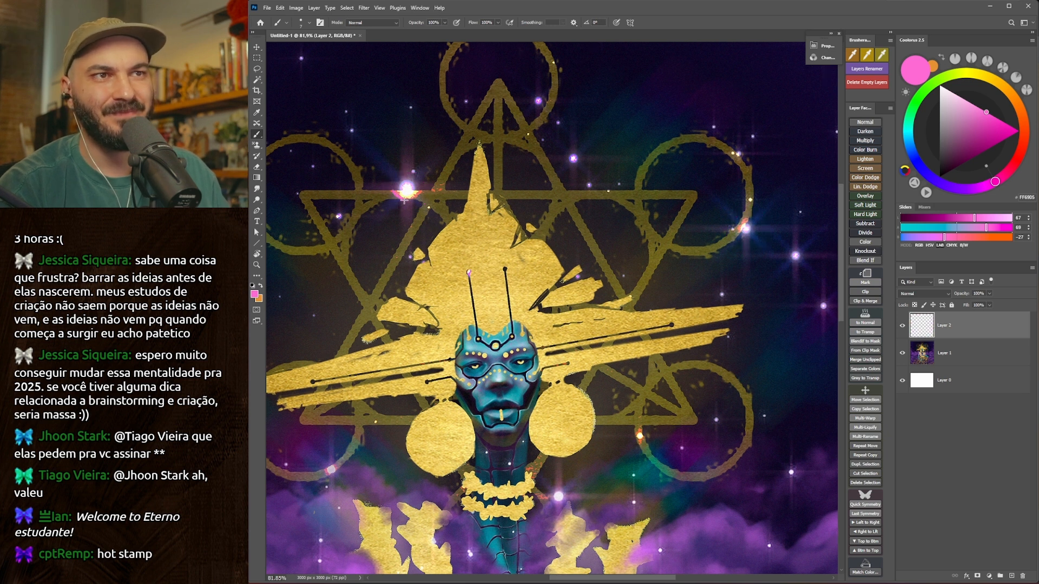
mouse_move(425, 195)
mouse_down()
mouse_move(450, 190)
mouse_move(433, 174)
mouse_up()
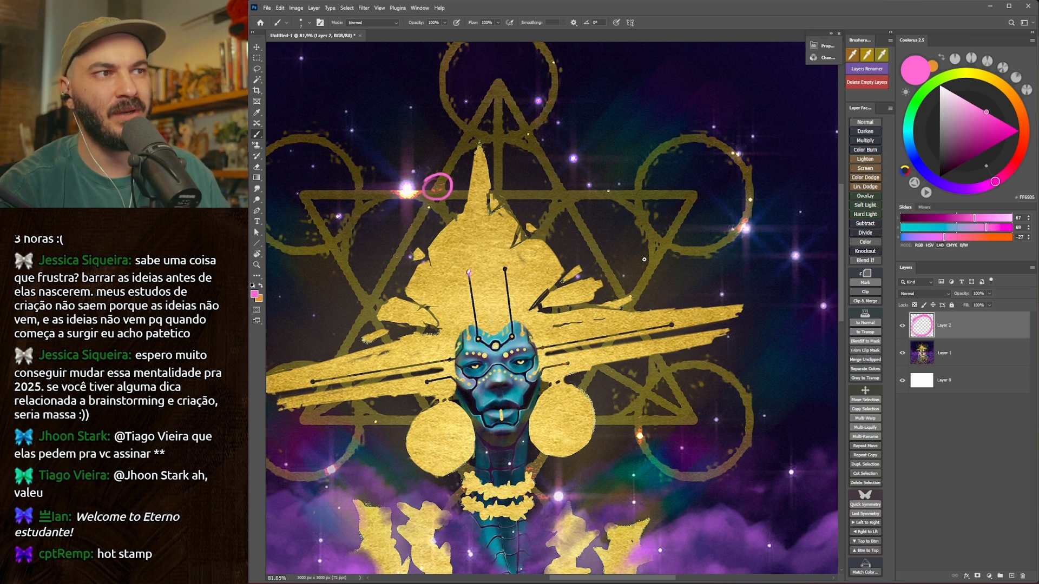
key(ctrl+z)
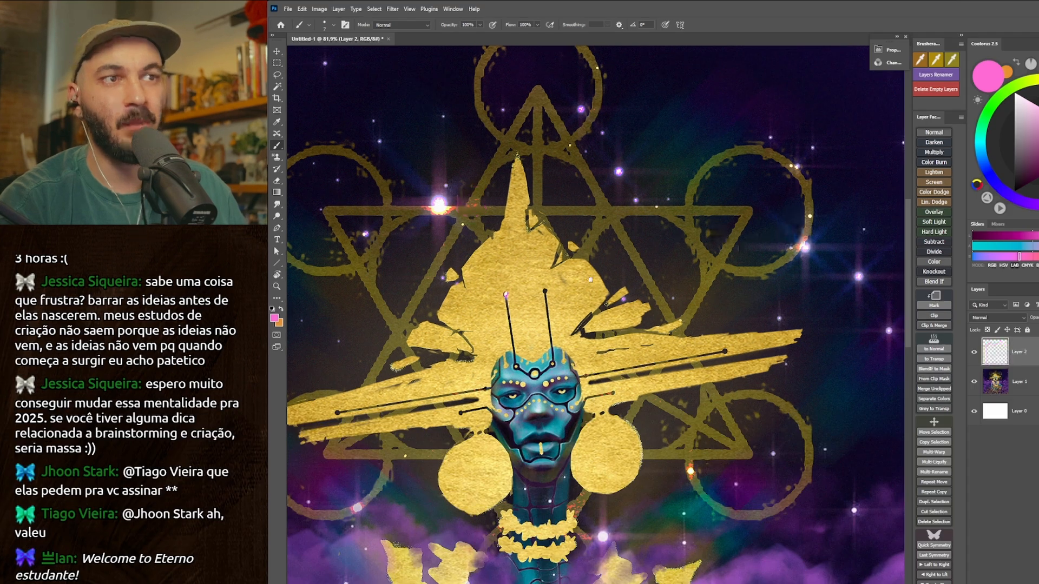
Try circling in pink the dark cut marks along the edge of the golden hat's peak.
drag(544, 271, 531, 295)
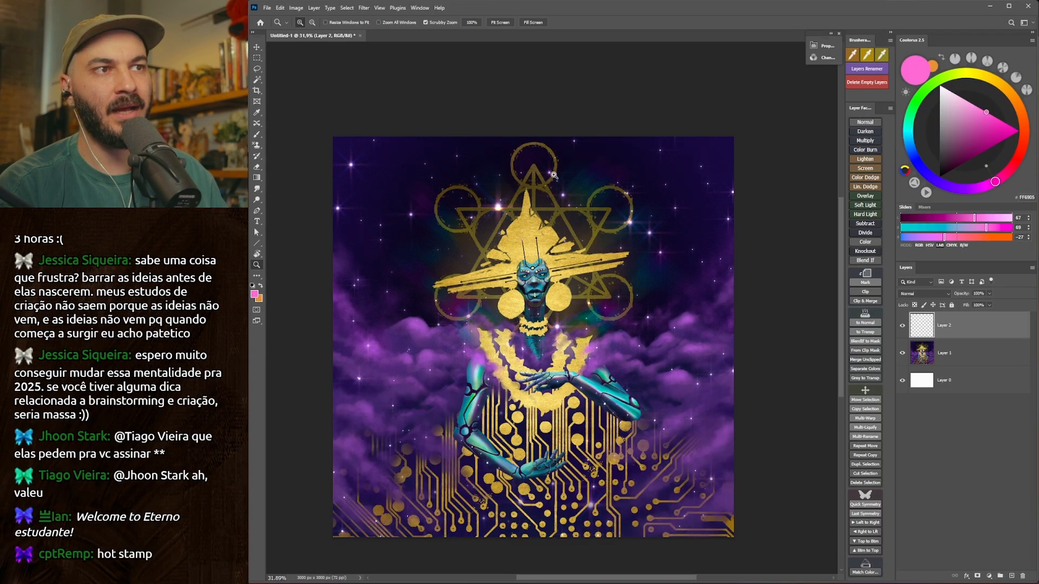
drag(561, 212, 622, 219)
mouse_move(443, 222)
mouse_down()
mouse_move(484, 188)
mouse_move(533, 241)
mouse_move(516, 199)
mouse_up()
drag(572, 242, 564, 246)
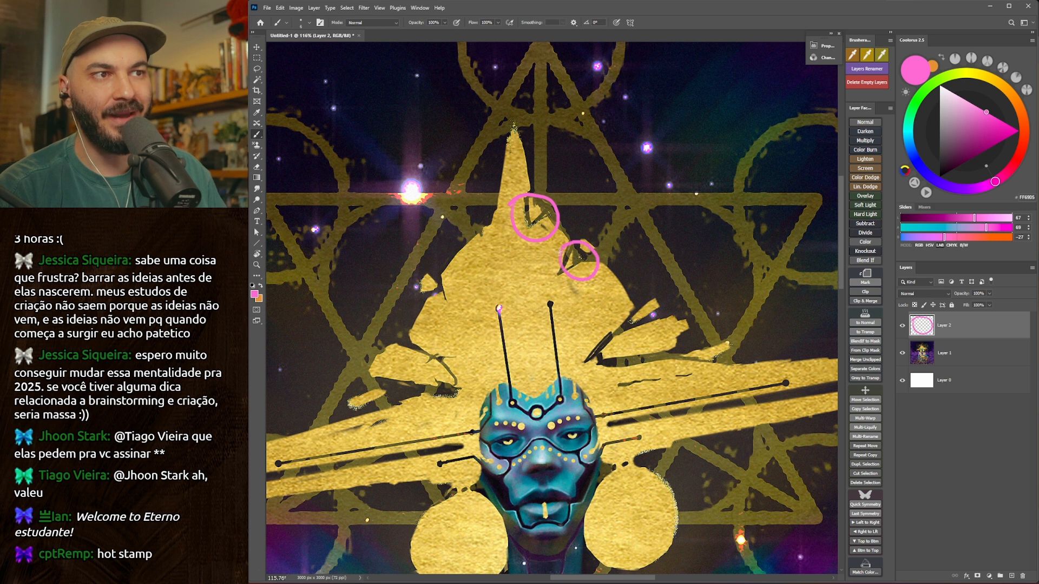
drag(652, 304, 643, 301)
mouse_move(568, 307)
mouse_down()
mouse_move(572, 406)
mouse_move(599, 412)
mouse_up()
key(ctrl+z)
key(ctrl+z)
key(ctrl+z)
Try marking details around the golden hat and the necklace with pink strokes.
drag(496, 357, 554, 259)
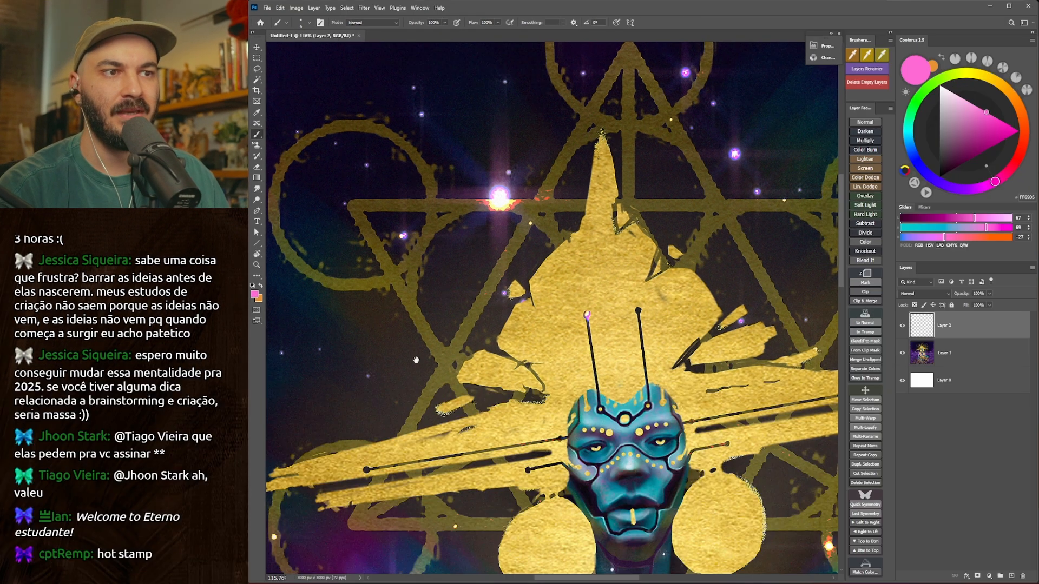
mouse_move(415, 360)
mouse_down()
mouse_move(417, 259)
mouse_move(440, 290)
mouse_move(421, 197)
mouse_up()
mouse_move(656, 327)
mouse_down()
mouse_move(634, 336)
mouse_move(650, 382)
mouse_move(627, 341)
mouse_up()
key(ctrl+z)
mouse_move(799, 277)
mouse_down()
mouse_move(767, 320)
mouse_move(776, 281)
mouse_up()
drag(799, 412, 692, 277)
key(ctrl+z)
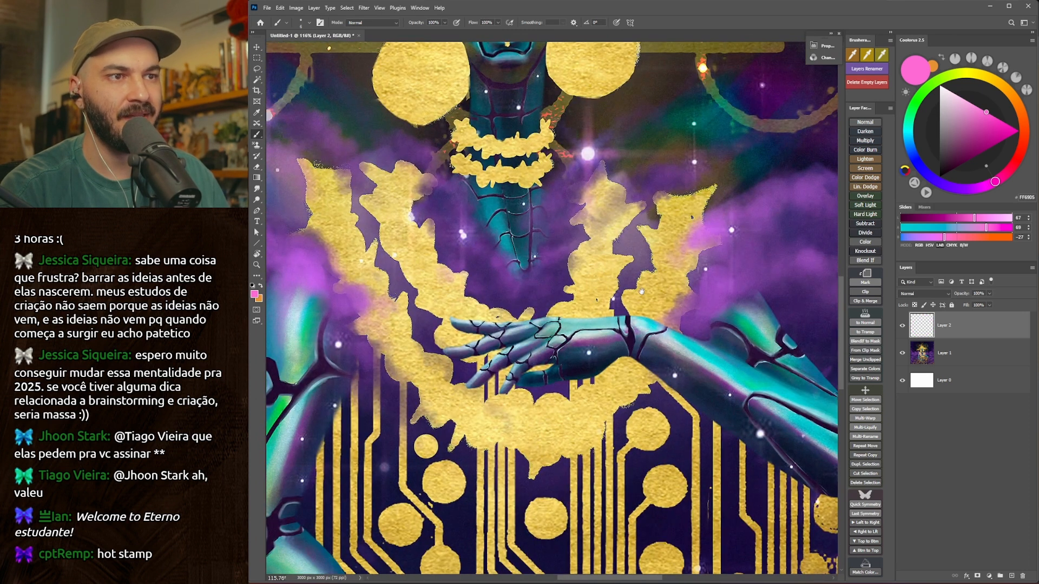
drag(641, 291, 641, 269)
key(ctrl+space)
mouse_move(547, 326)
mouse_down()
mouse_move(484, 333)
mouse_move(539, 337)
mouse_move(541, 328)
mouse_up()
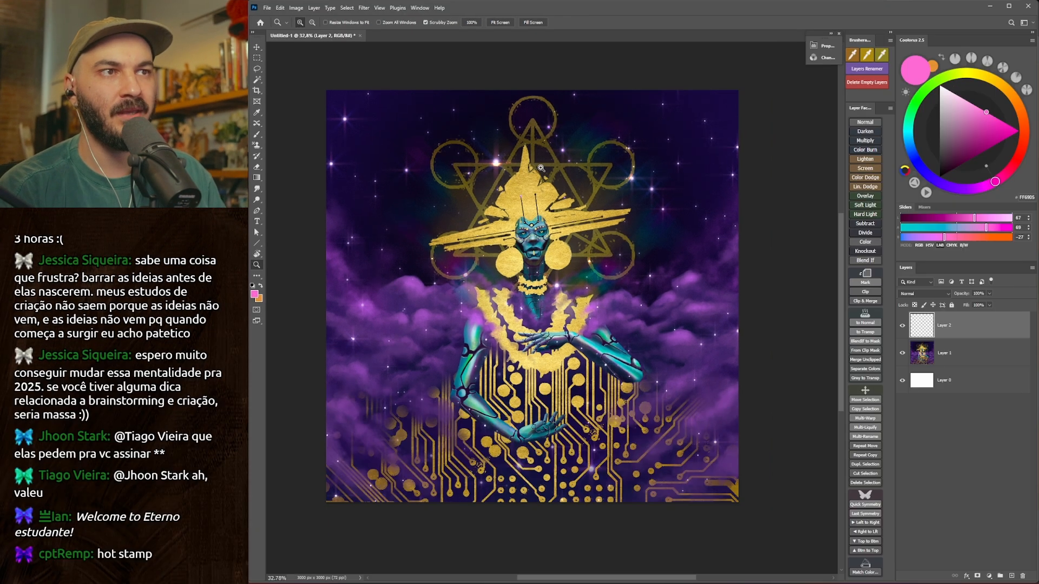
Try circling in pink the brightest star flare beside the hat's tip.
mouse_move(499, 159)
mouse_down()
mouse_move(568, 162)
mouse_move(491, 153)
mouse_move(464, 172)
mouse_up()
key(b)
mouse_move(644, 319)
mouse_down()
mouse_move(615, 274)
mouse_move(590, 64)
mouse_up()
drag(606, 378, 552, 92)
mouse_move(617, 102)
mouse_down()
mouse_move(533, 49)
mouse_move(537, 254)
mouse_move(515, 233)
mouse_up()
drag(538, 506, 552, 486)
drag(332, 280, 326, 285)
drag(354, 244, 337, 256)
drag(587, 530, 566, 342)
drag(615, 417, 599, 261)
mouse_move(590, 225)
mouse_down()
mouse_move(579, 359)
mouse_move(587, 227)
mouse_up()
mouse_move(661, 309)
mouse_down()
mouse_move(668, 266)
mouse_move(651, 280)
mouse_up()
drag(642, 227, 606, 416)
key(ctrl+z)
key(ctrl+z)
key(ctrl+z)
key(ctrl+z)
key(ctrl+z)
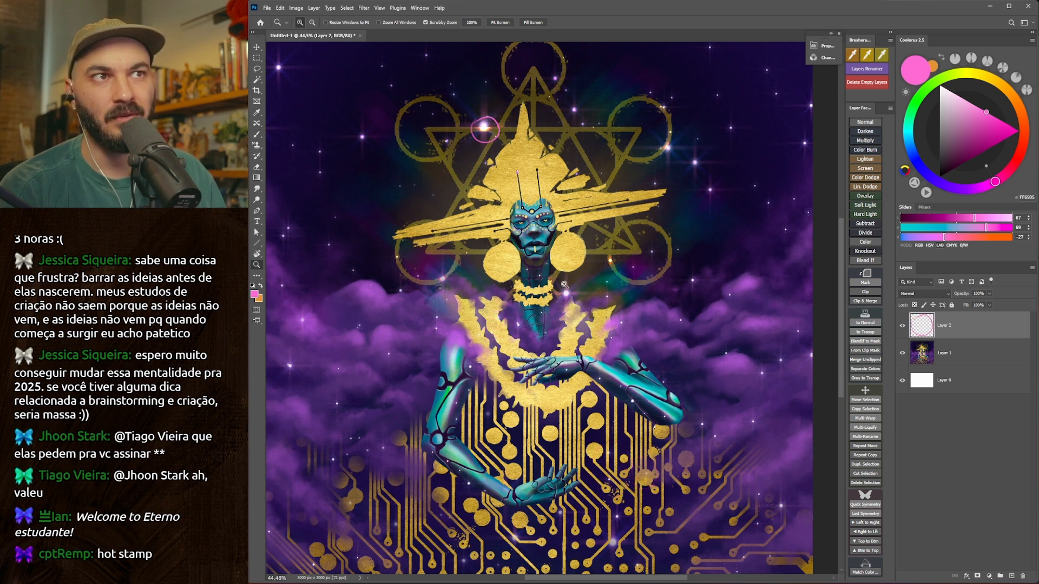
key(ctrl+z)
drag(568, 292, 582, 274)
drag(582, 275, 564, 308)
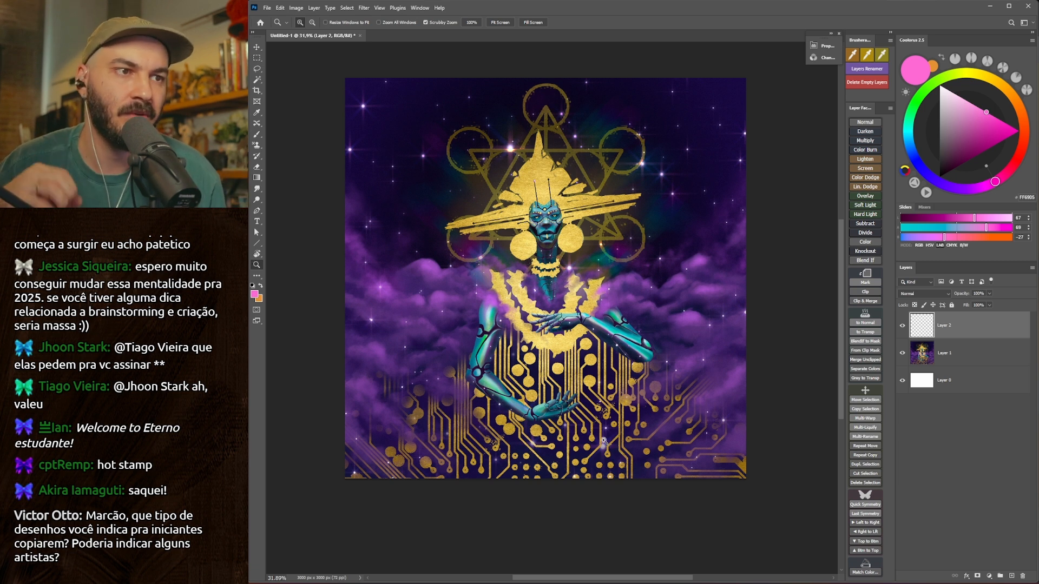
scroll(588, 414, up, 1)
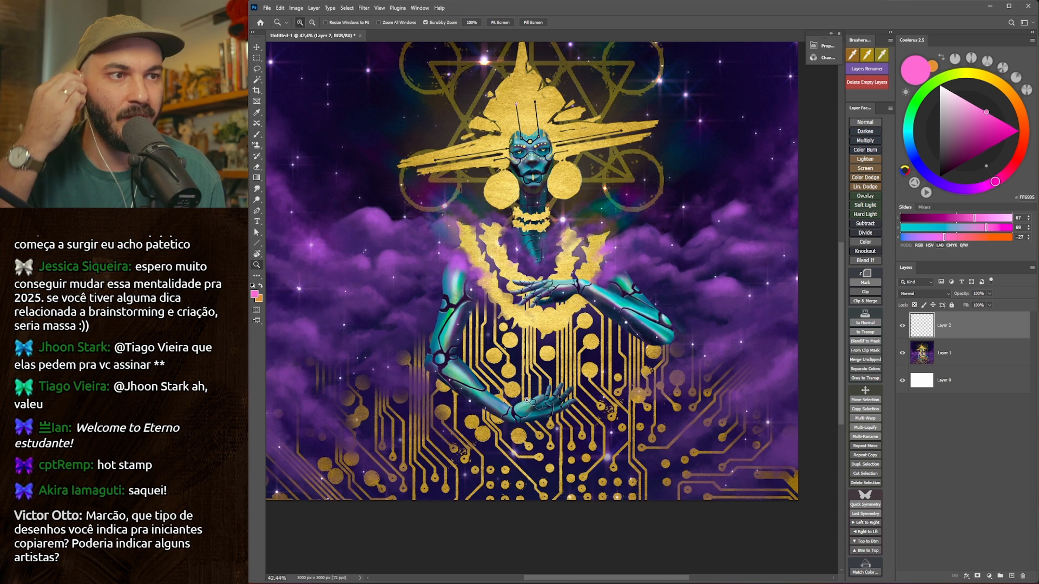
scroll(528, 400, down, 2)
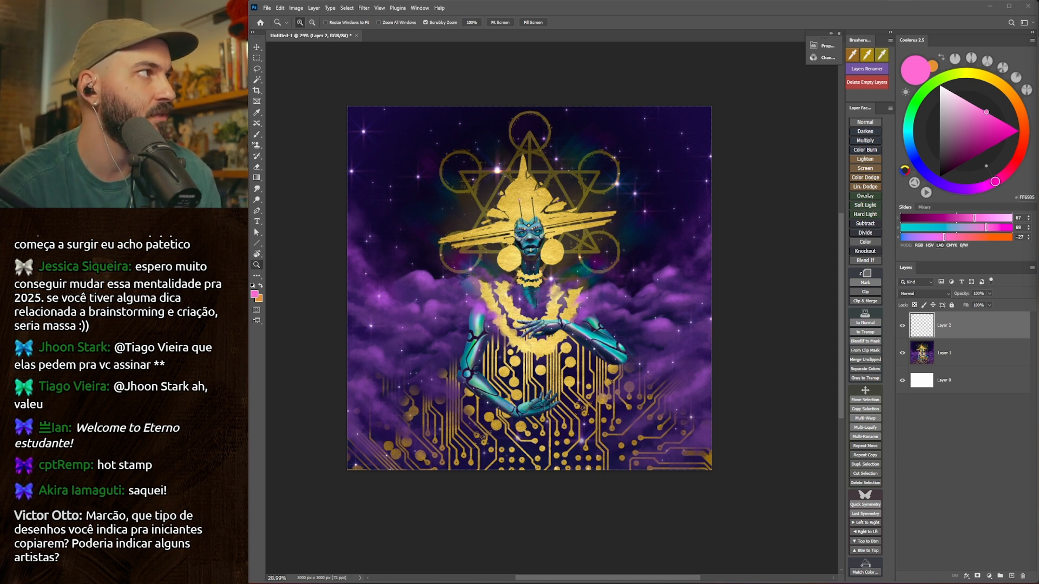
Switch to the browser's Dave McKean image results and preview the Batman painting from Heritage Auctions.
drag(1038, 60, 811, 1)
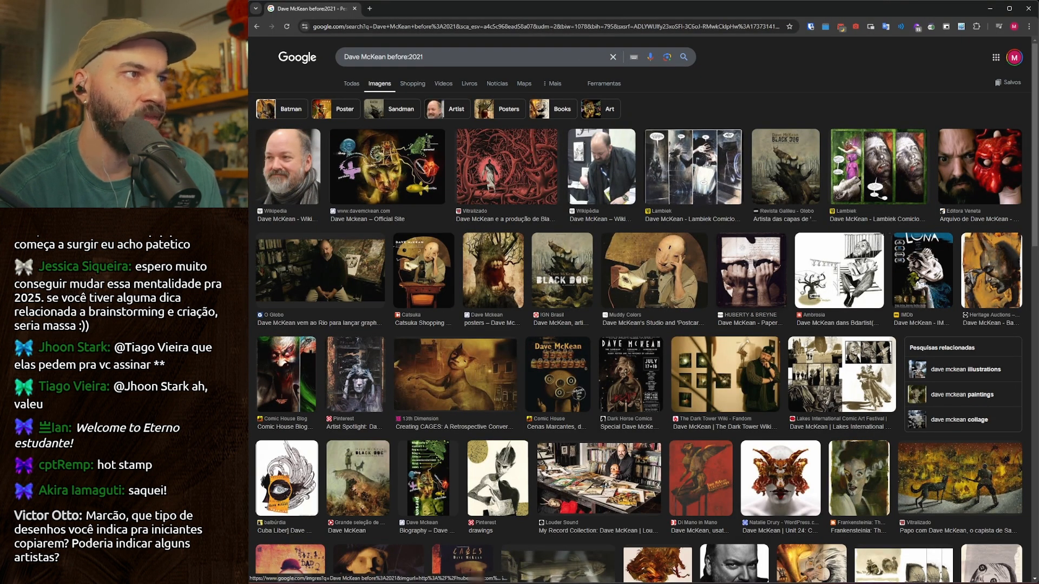
click(984, 276)
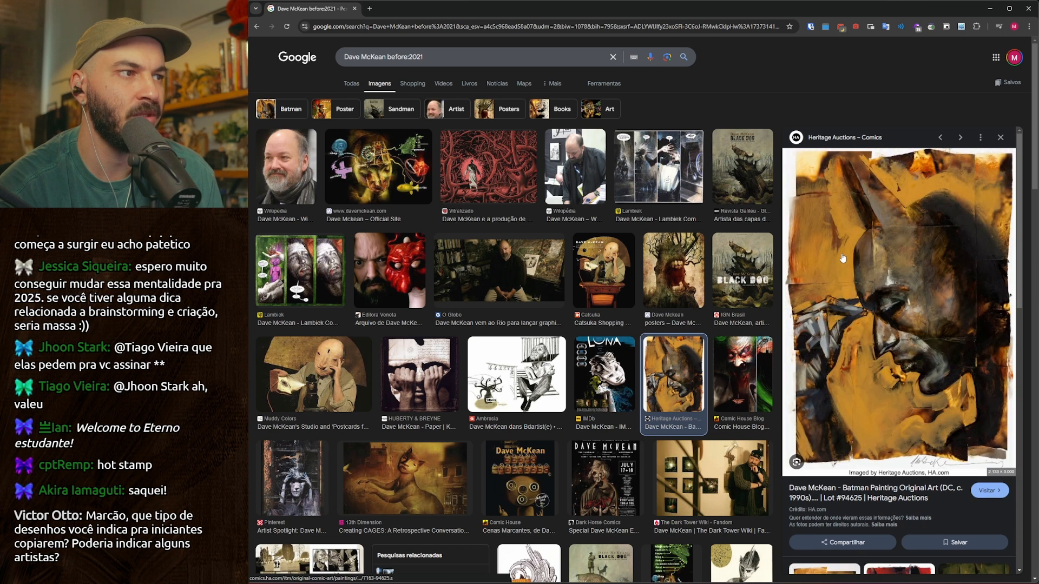
scroll(833, 259, down, 1)
scroll(715, 273, down, 4)
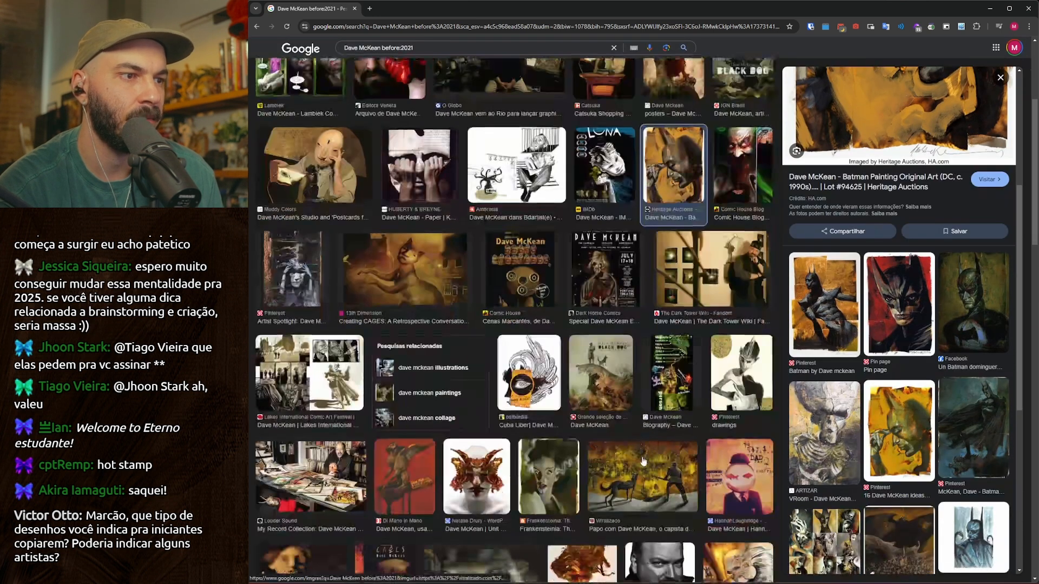
Preview the painting of the dog and soldier and open its full image in a new tab.
click(647, 466)
scroll(713, 253, up, 1)
mouse_move(860, 174)
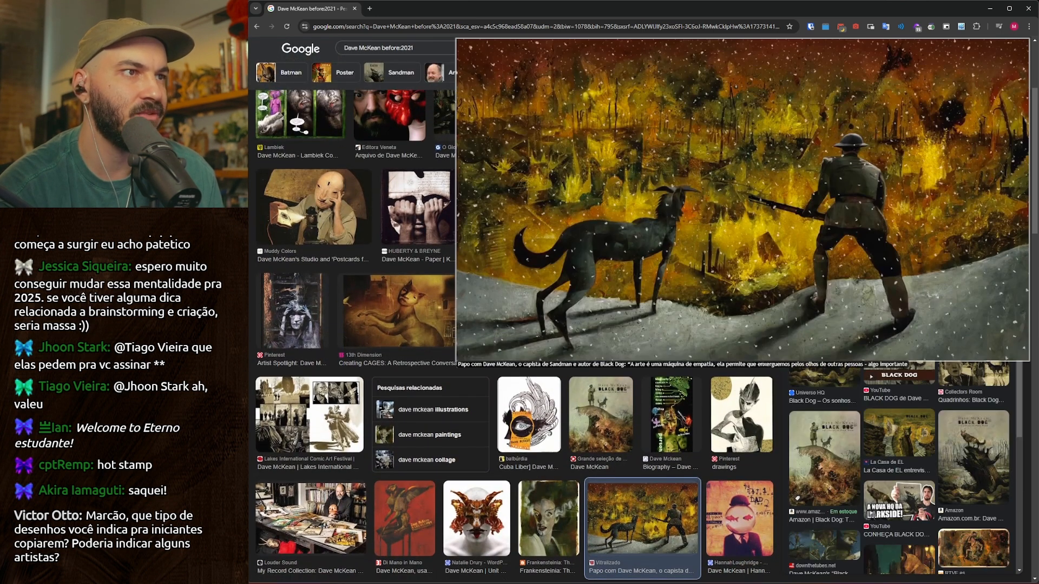
right_click(903, 151)
click(909, 161)
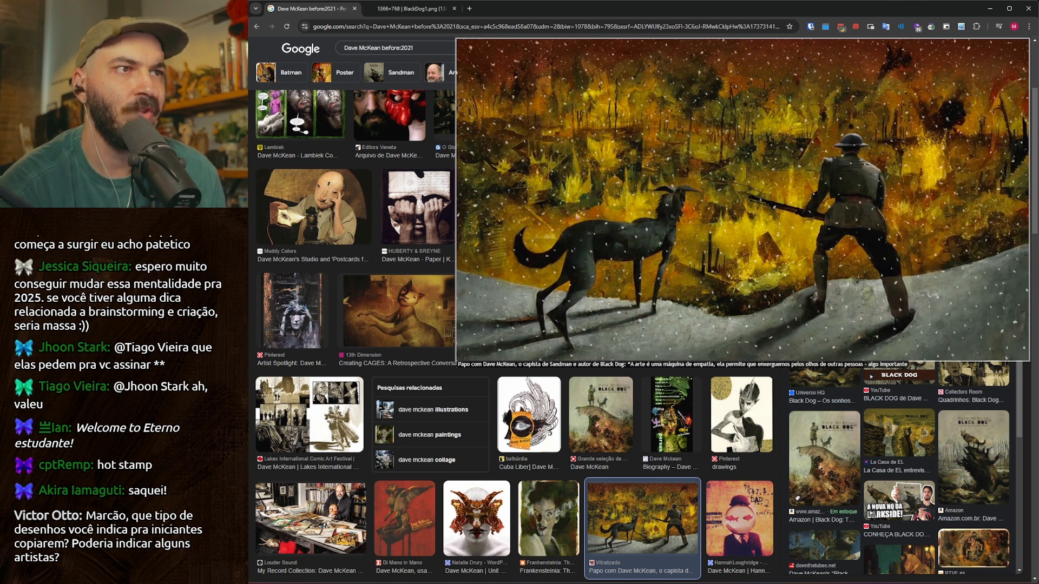
Open the full image of the cat-like figure from the Cages article in a new tab and view the opened images.
click(388, 295)
mouse_move(850, 184)
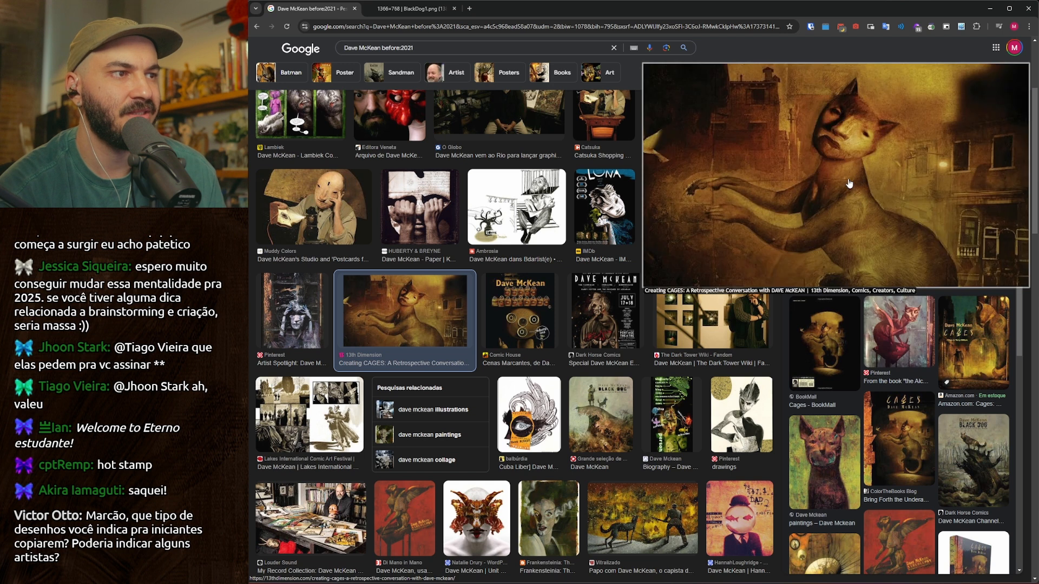
right_click(840, 183)
click(846, 192)
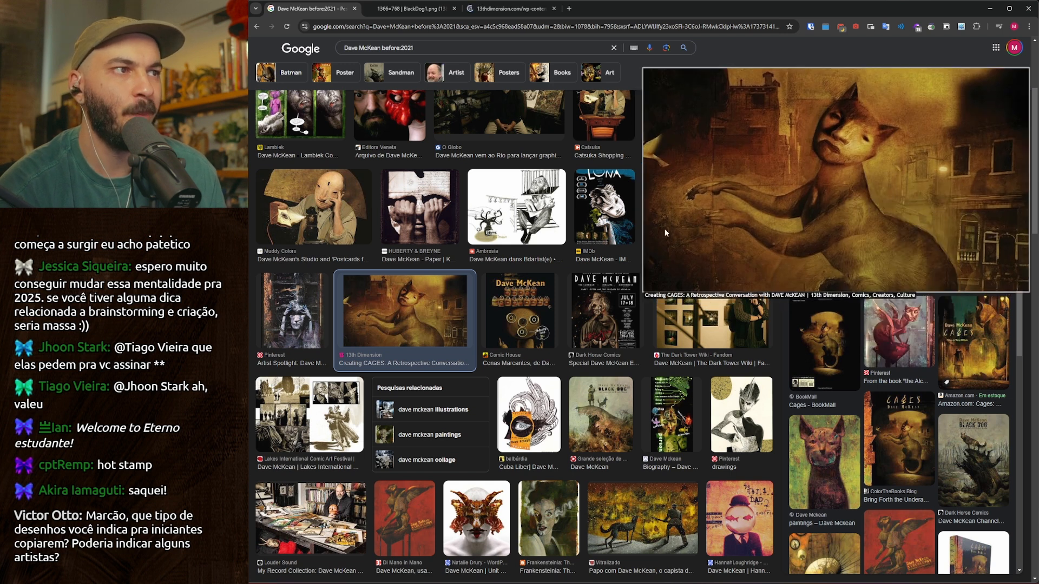
key(ctrl+Tab)
key(ctrl+Tab)
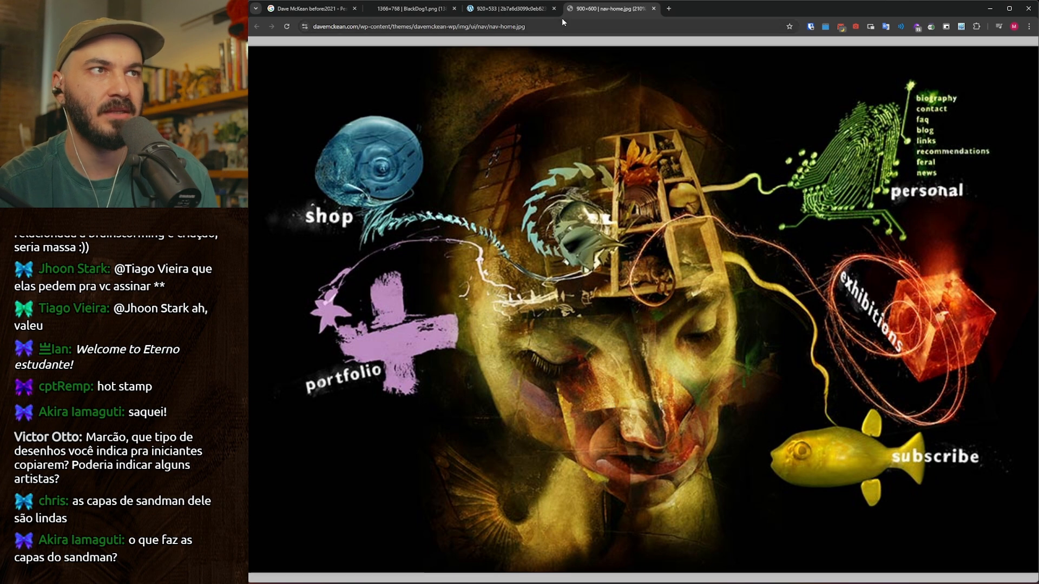
Close the nav-home.jpg tab and browse more Dave McKean results, previewing artworks including the Tom Waits by Matt Mahurin cover.
key(ctrl+w)
scroll(551, 288, down, 6)
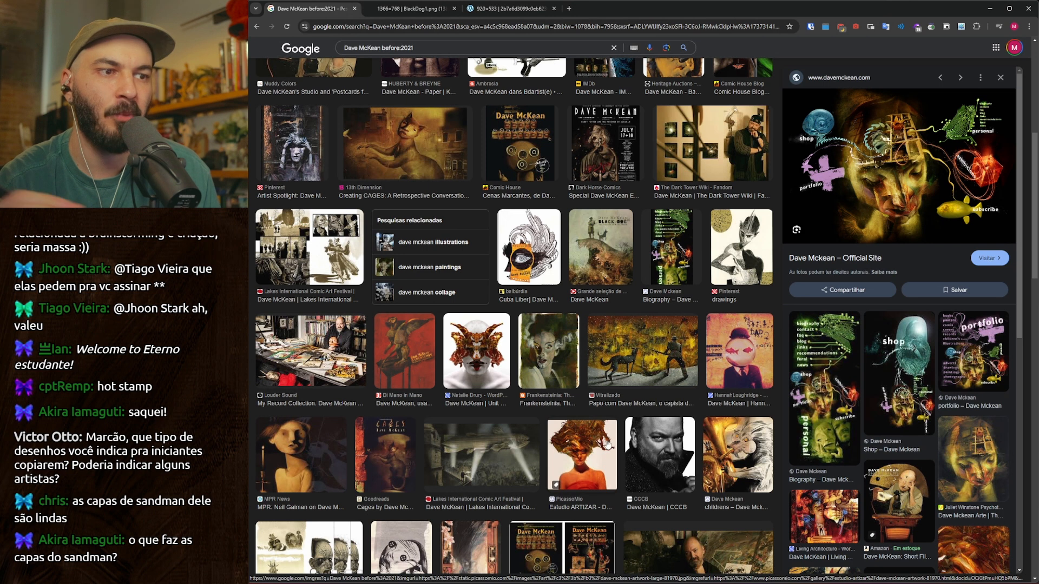
scroll(550, 373, down, 1)
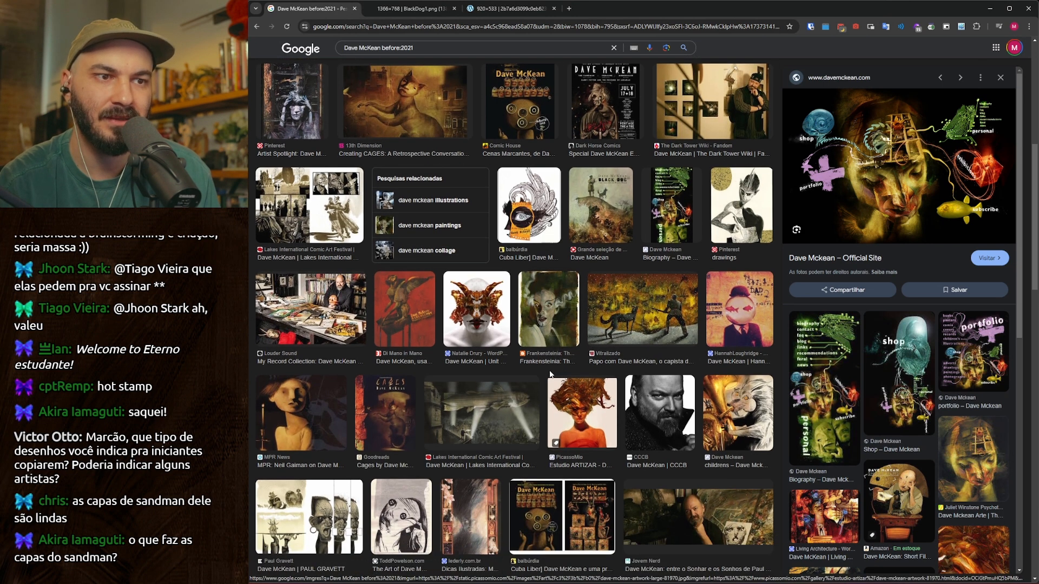
scroll(550, 373, down, 3)
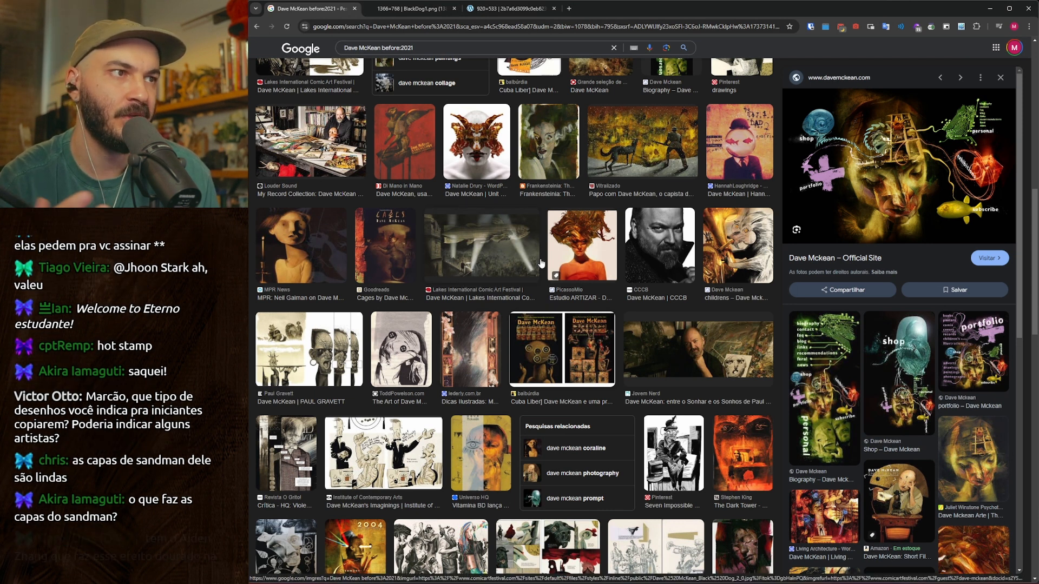
click(701, 247)
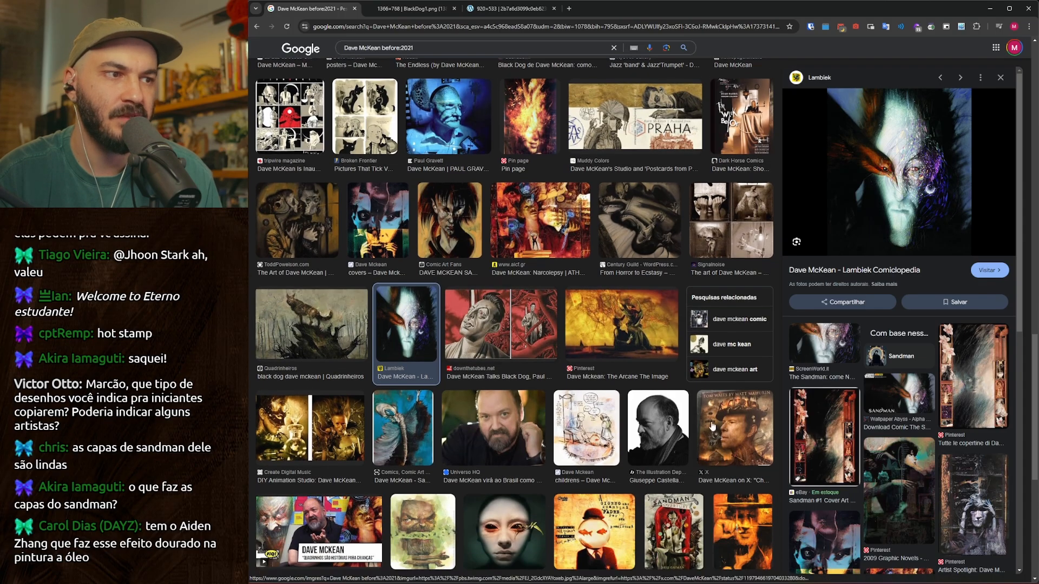
click(723, 441)
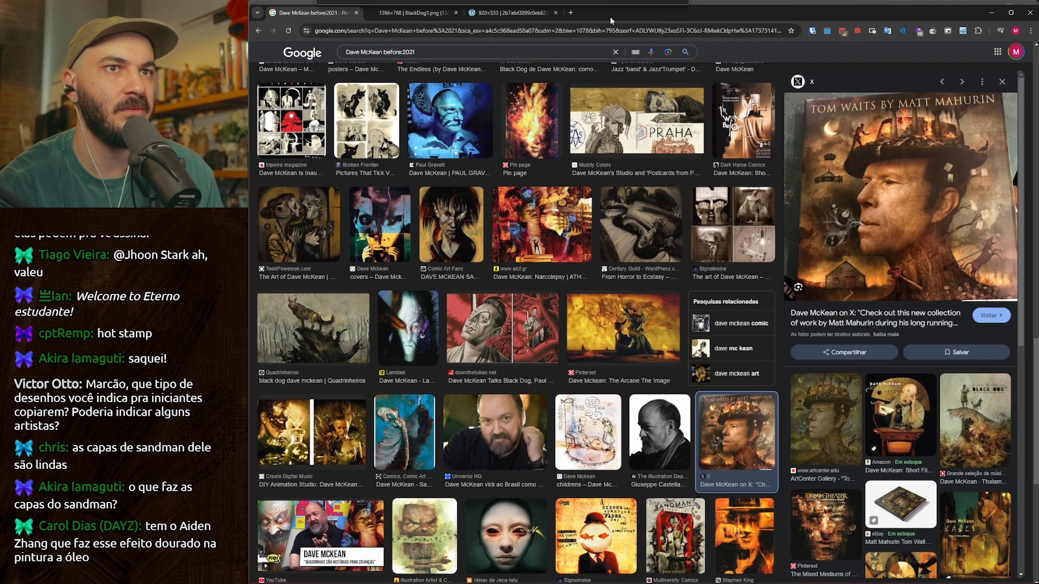
Move the browser window away and return to the painting in Photoshop.
double_click(608, 15)
drag(1033, 163, 1038, 163)
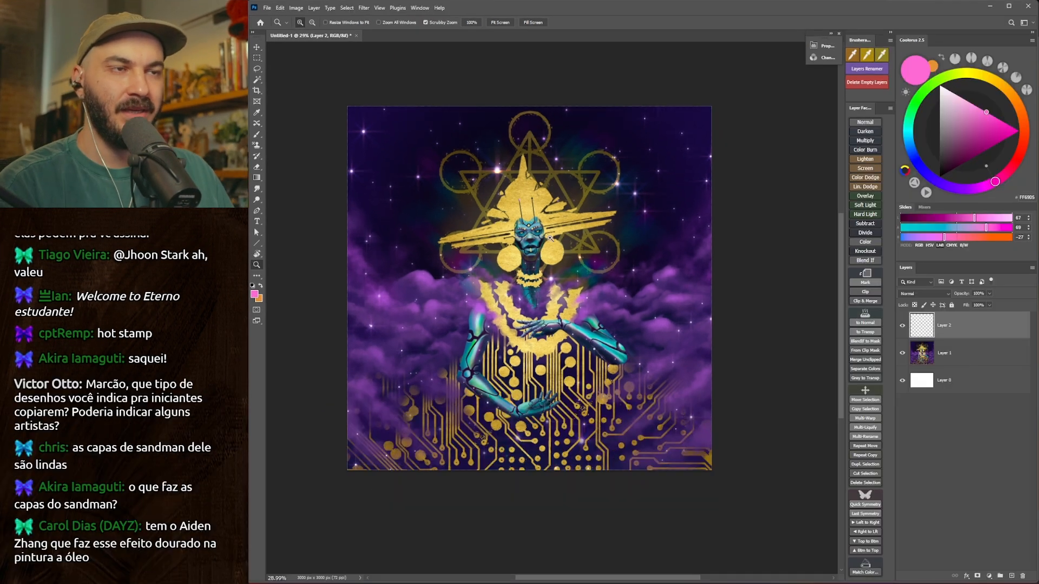
drag(525, 301, 567, 292)
mouse_move(568, 292)
mouse_down()
mouse_move(545, 301)
mouse_move(574, 287)
mouse_up()
key(b)
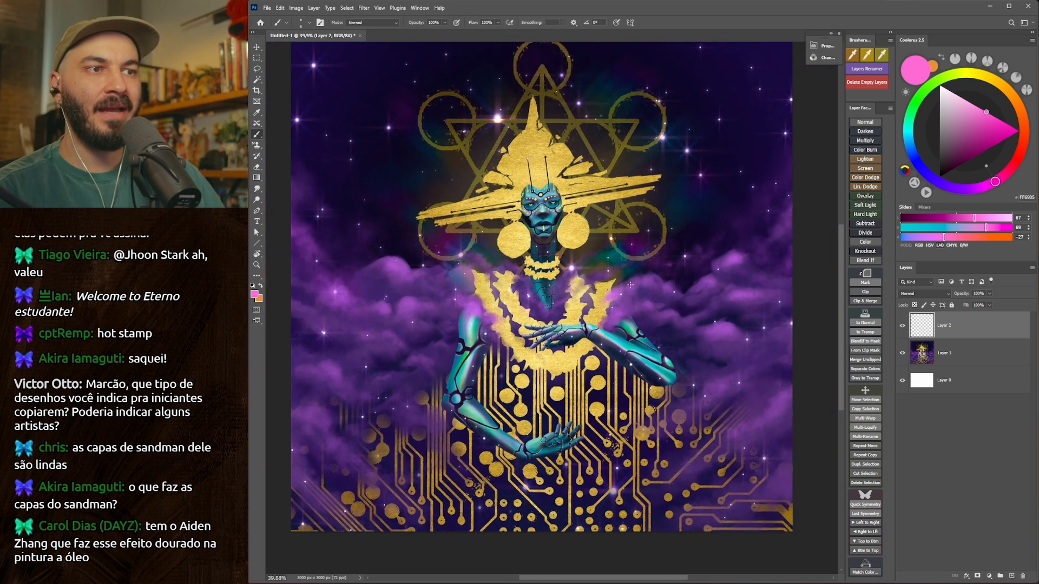
mouse_move(537, 317)
mouse_down()
mouse_move(540, 337)
mouse_move(527, 271)
mouse_move(566, 269)
mouse_up()
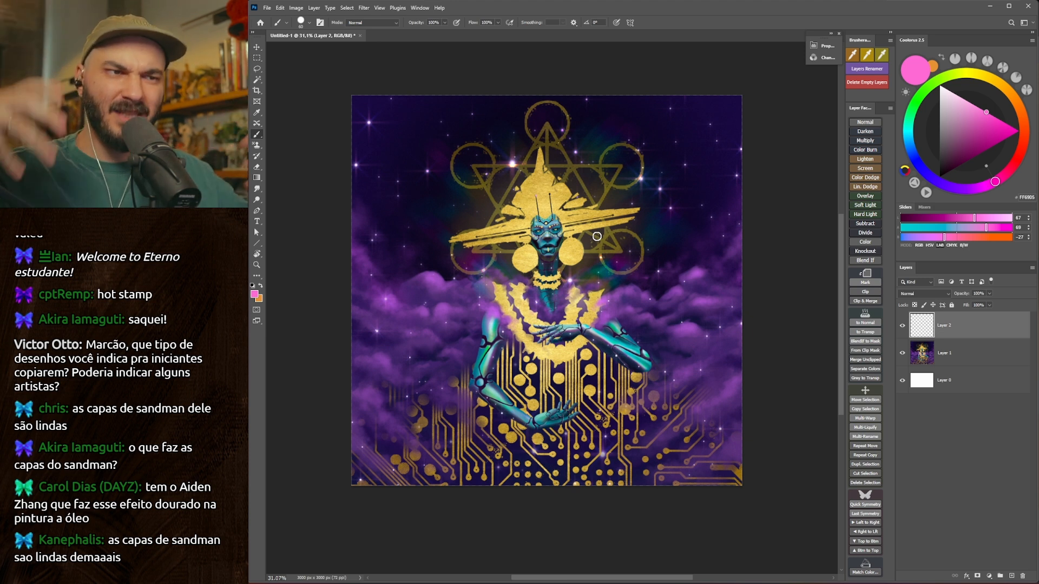
scroll(584, 247, up, 1)
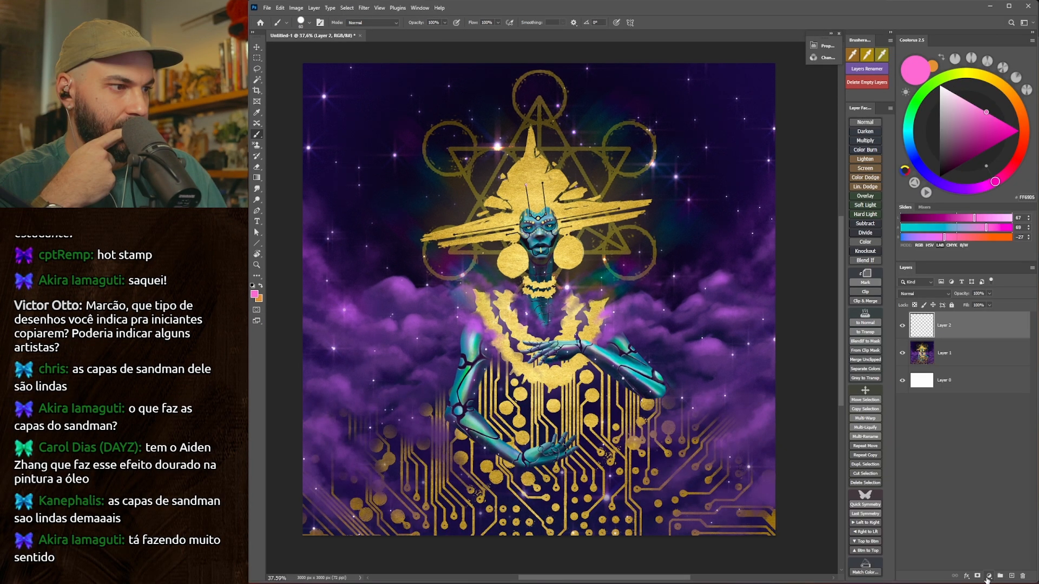
Add a pattern fill layer above the painting using the dark grunge pattern at 100% scale.
click(987, 575)
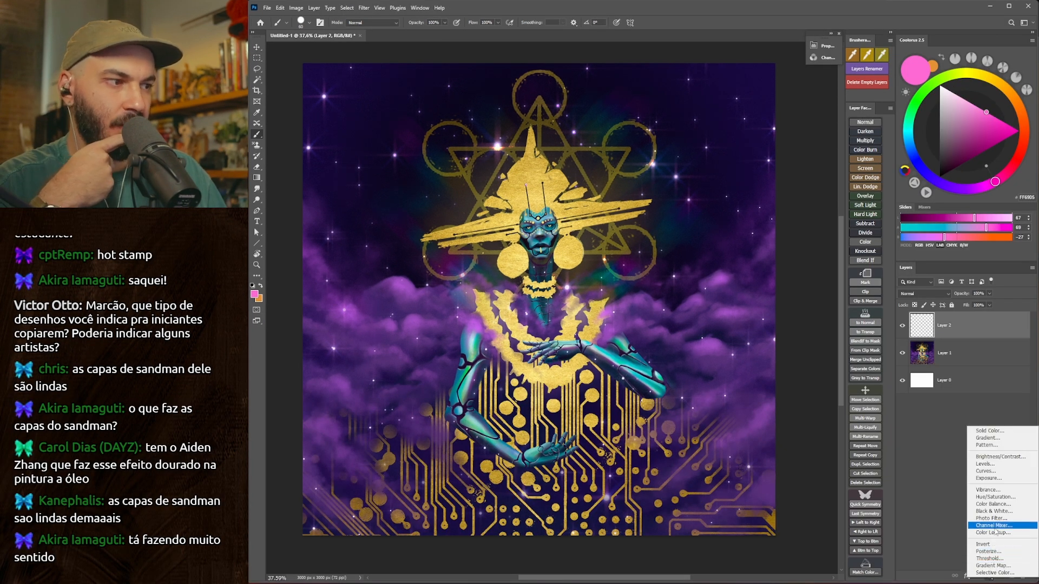
click(994, 445)
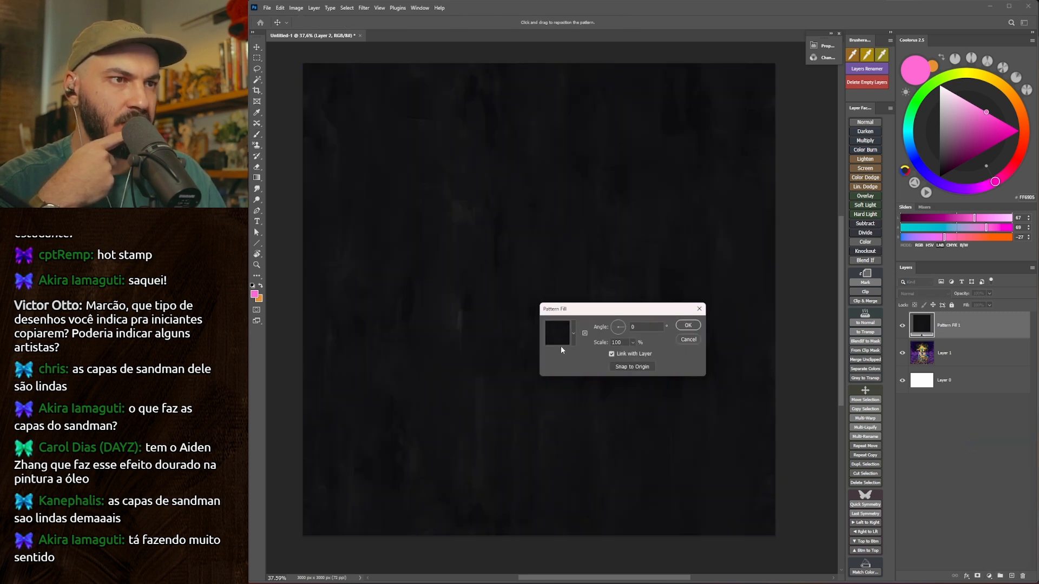
key(Return)
Try the Exclusion blend mode on the dark pattern fill and compare the painting with the layer hidden and shown.
click(922, 293)
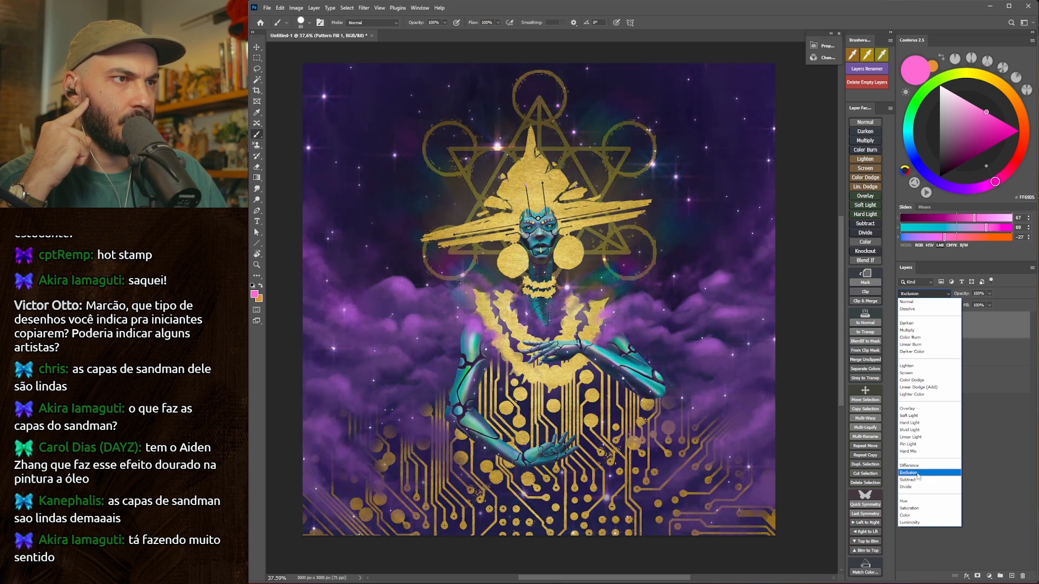
click(919, 473)
click(902, 326)
click(901, 326)
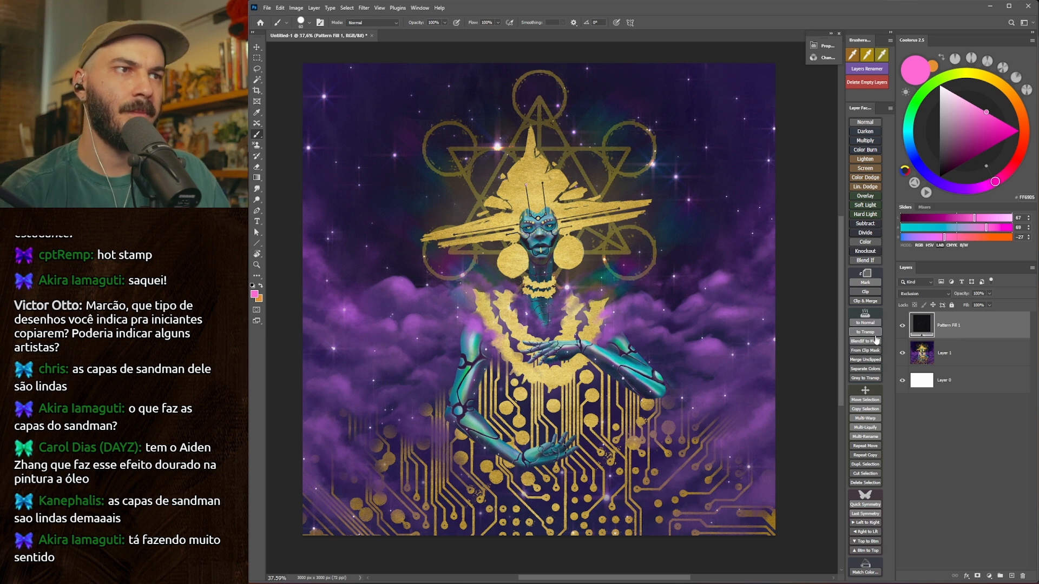
click(902, 326)
click(902, 326)
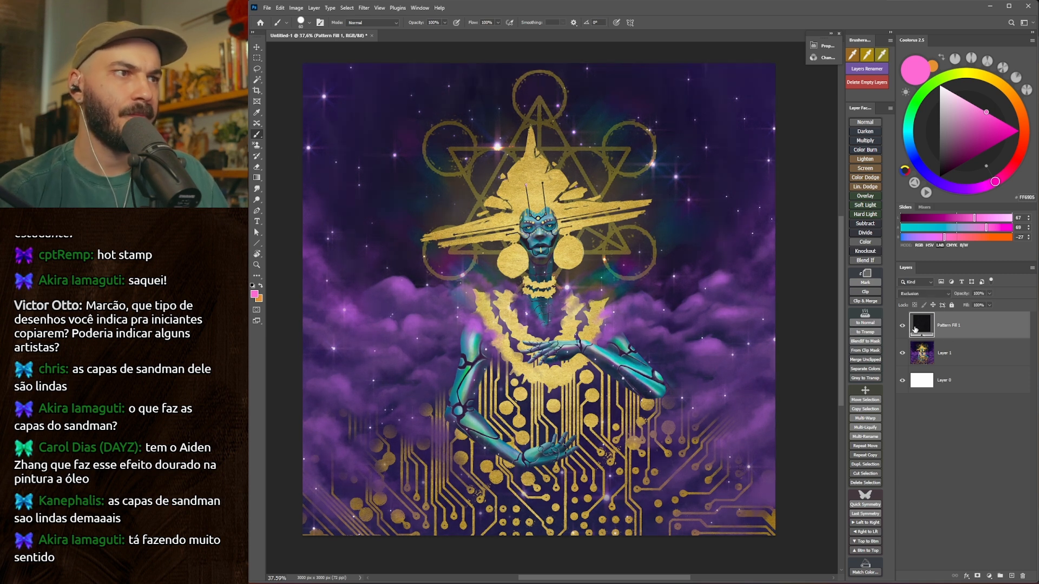
Set the dark pattern fill's blend mode to Hard Mix, lower its fill, and reduce its opacity to 42%.
click(916, 296)
click(921, 297)
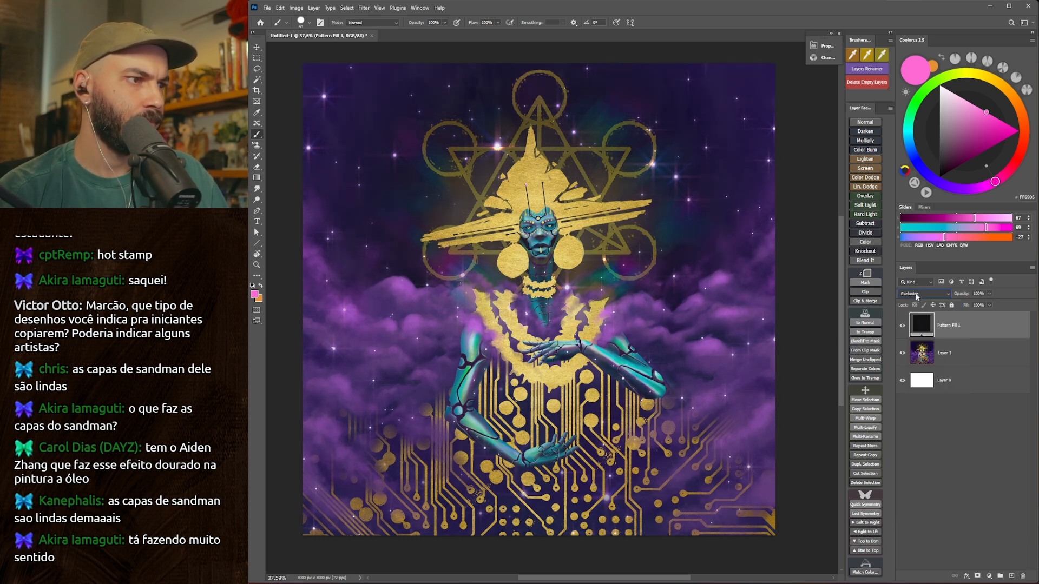
key(Up)
key(Up)
drag(965, 295, 957, 307)
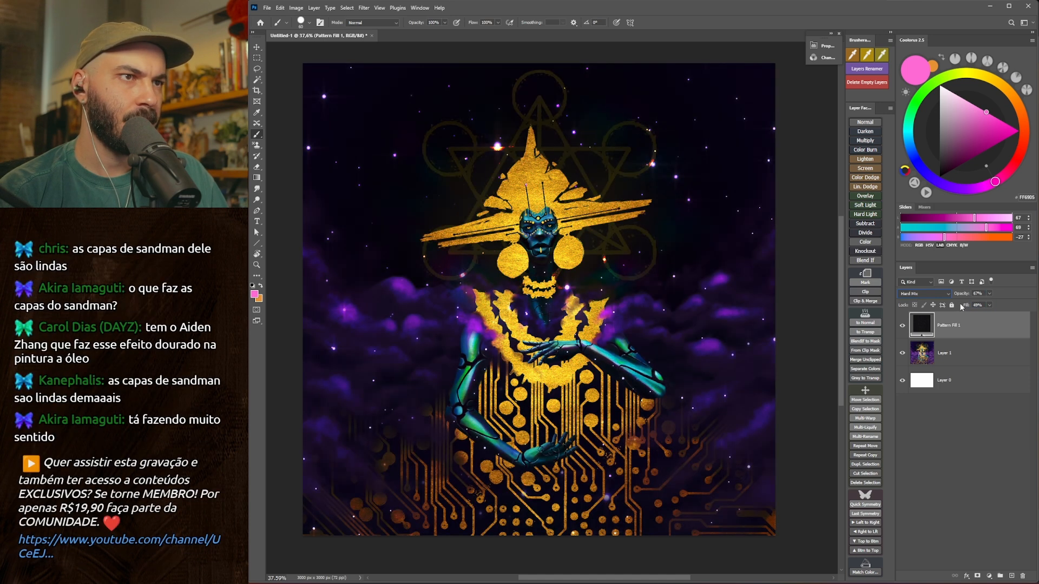
drag(958, 296, 959, 297)
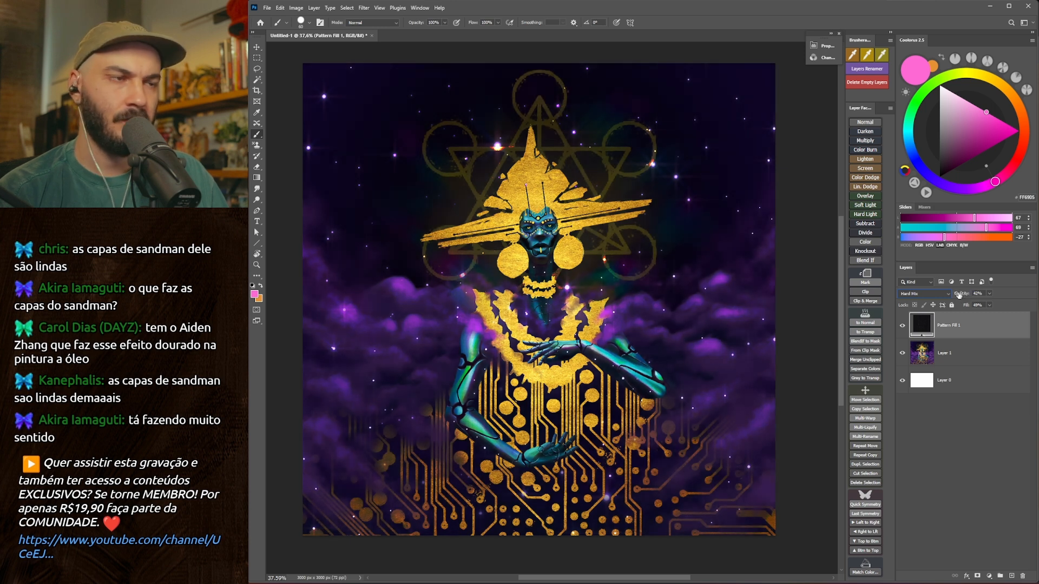
Start a second pattern fill layer above the dark one and expand the Colors pattern group.
click(980, 519)
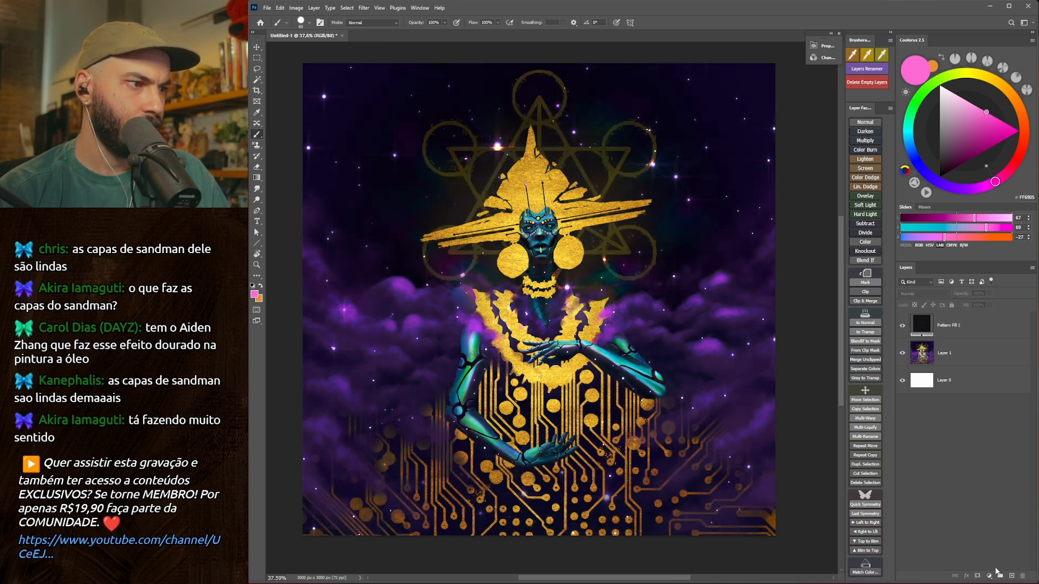
click(988, 576)
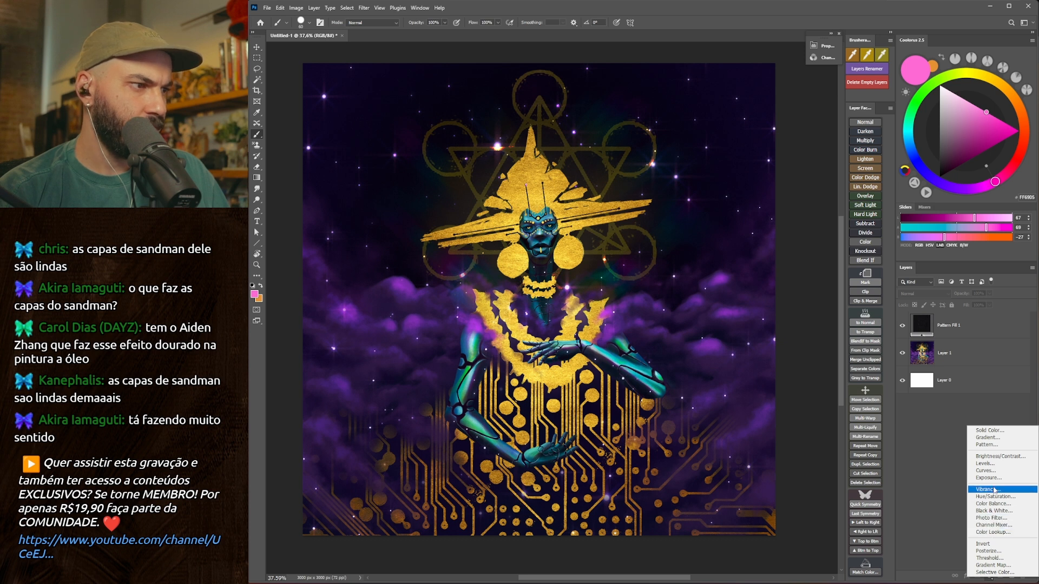
click(990, 445)
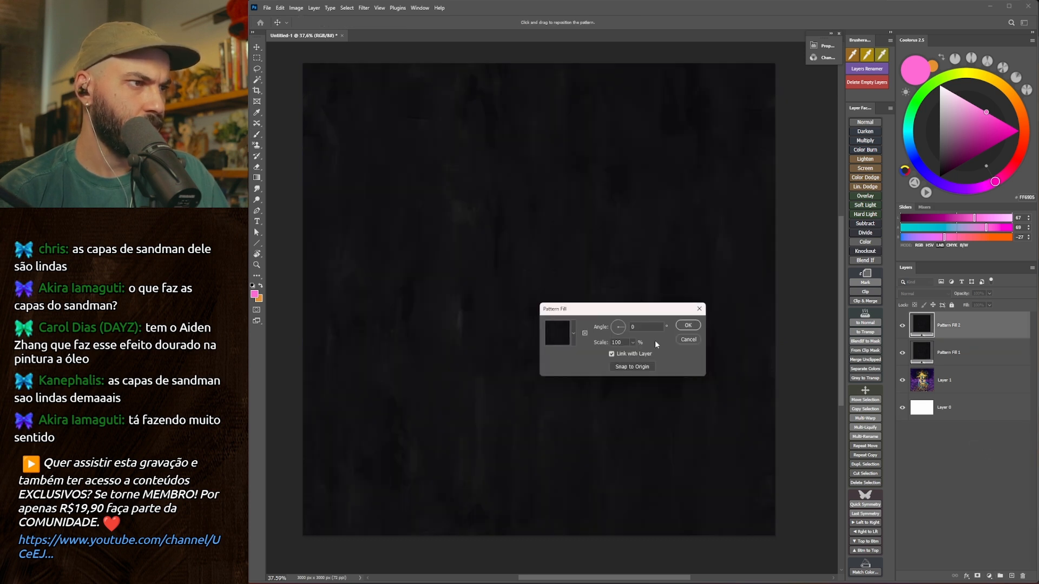
click(559, 339)
scroll(539, 454, down, 1)
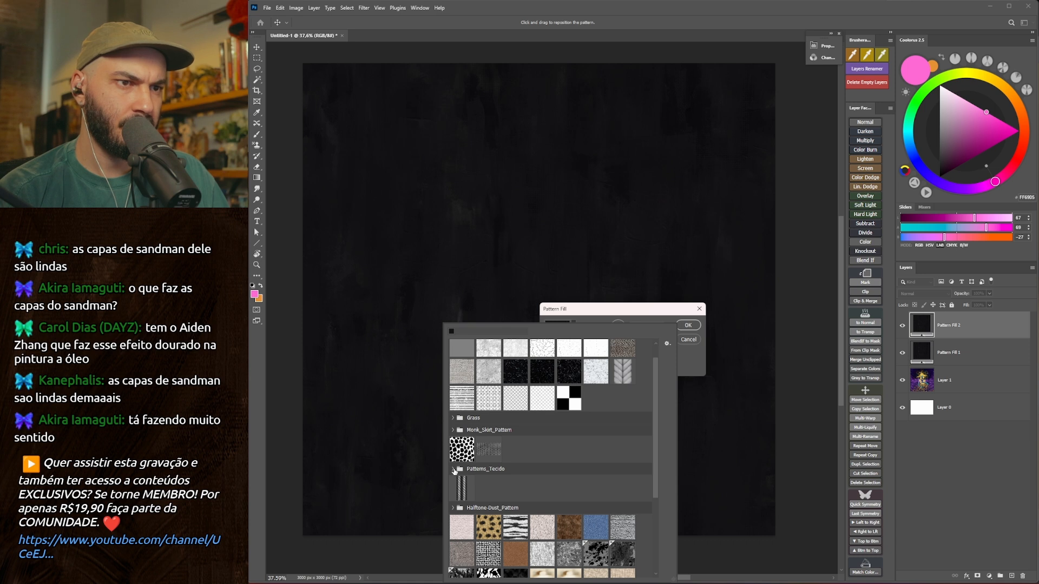
scroll(455, 469, up, 1)
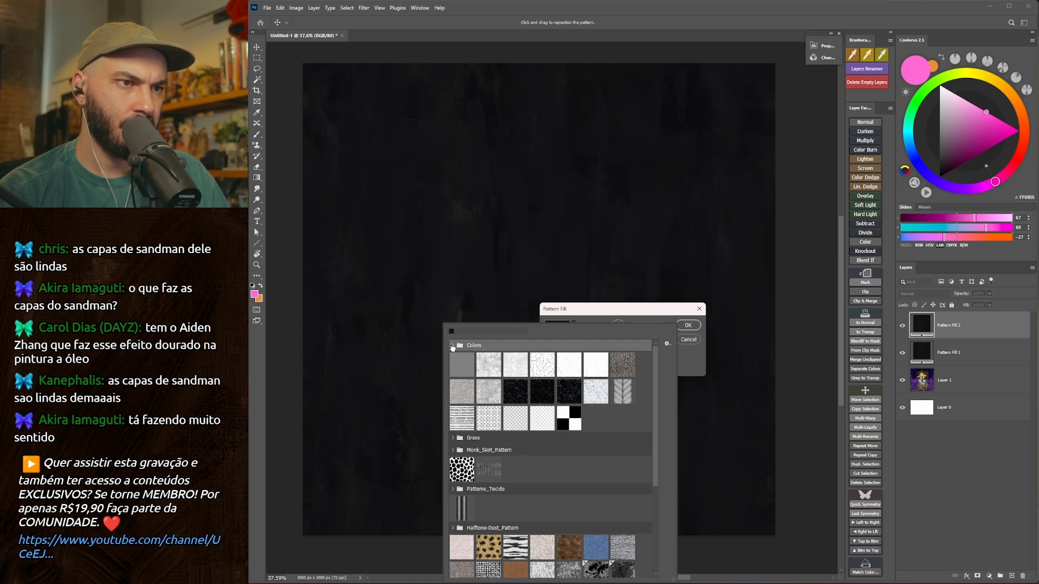
click(453, 347)
scroll(632, 451, down, 3)
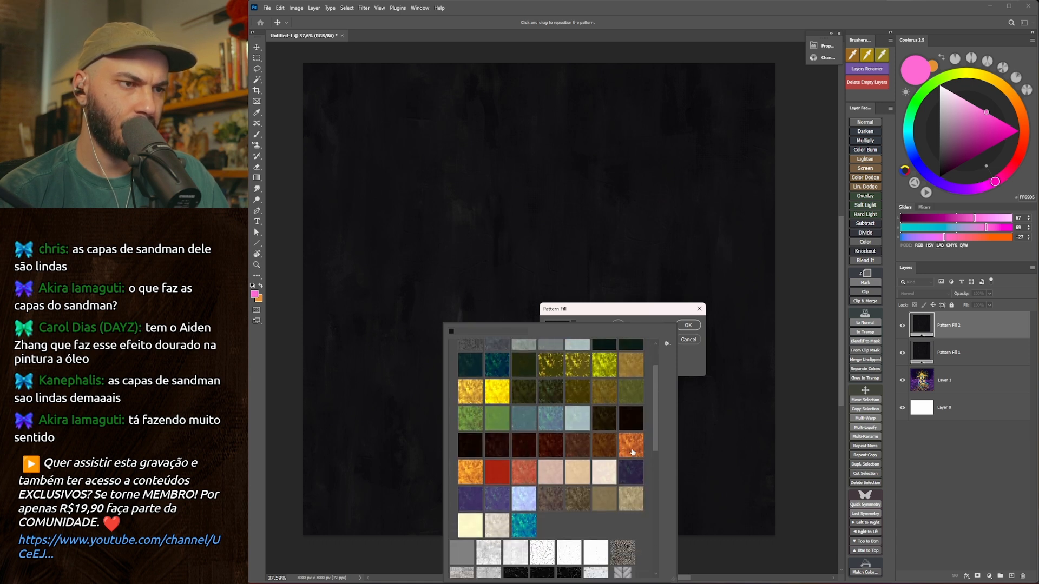
Preview the gold, lime and teal grunge patterns, then create the fill with the bright yellow one.
click(470, 391)
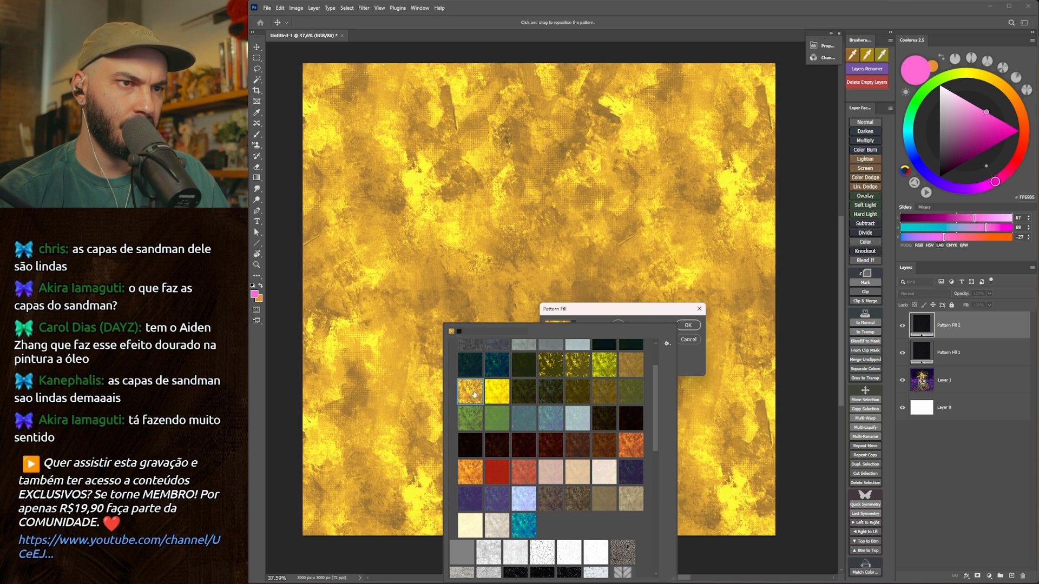
click(504, 397)
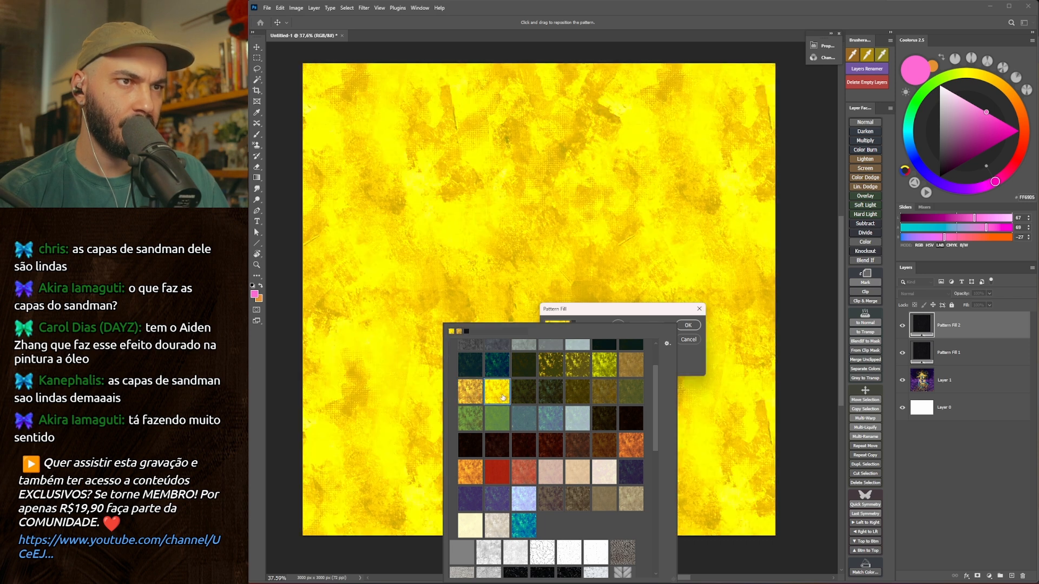
click(608, 370)
click(496, 372)
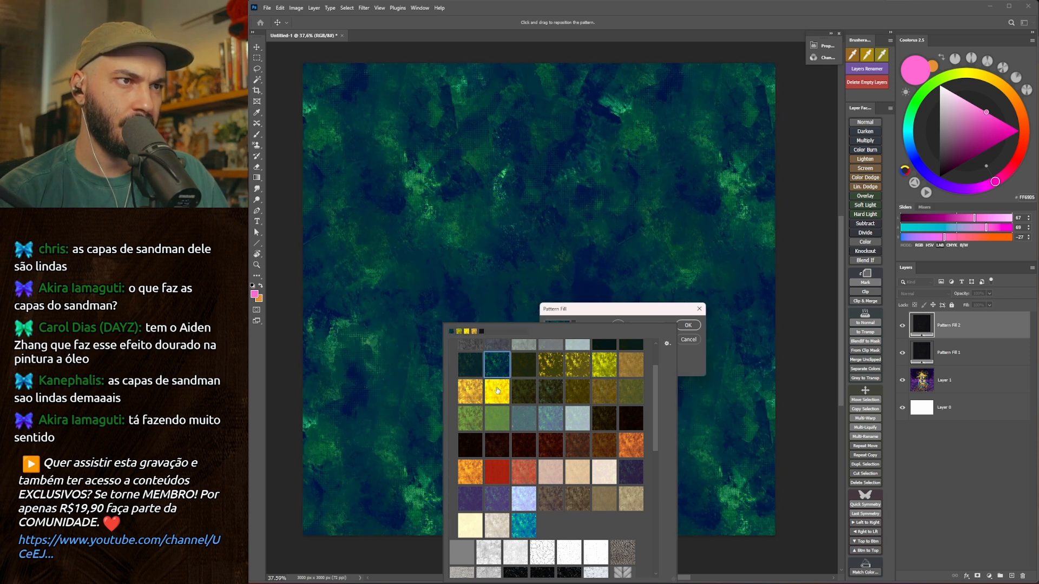
click(495, 395)
click(684, 355)
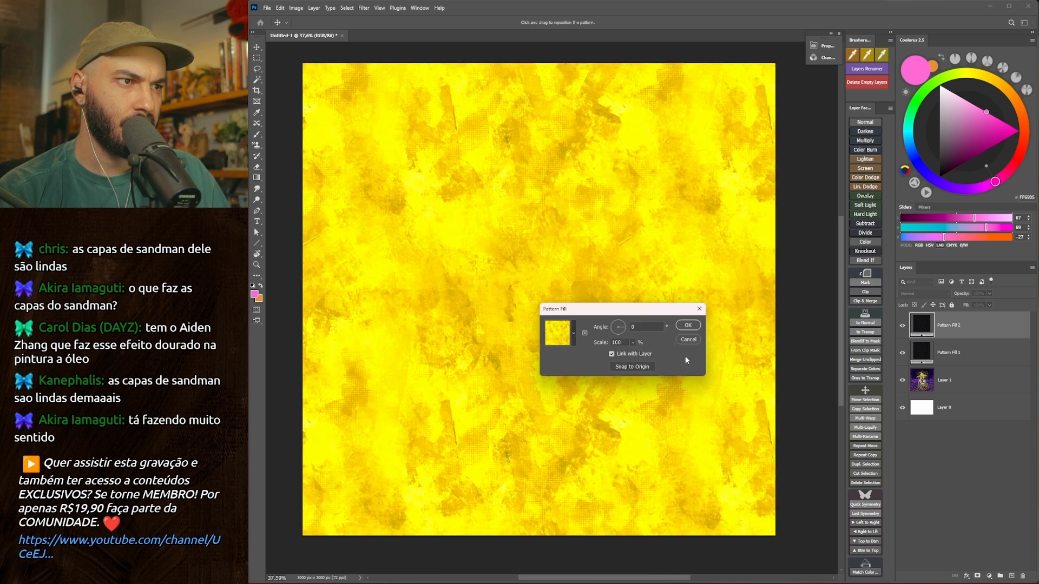
click(688, 325)
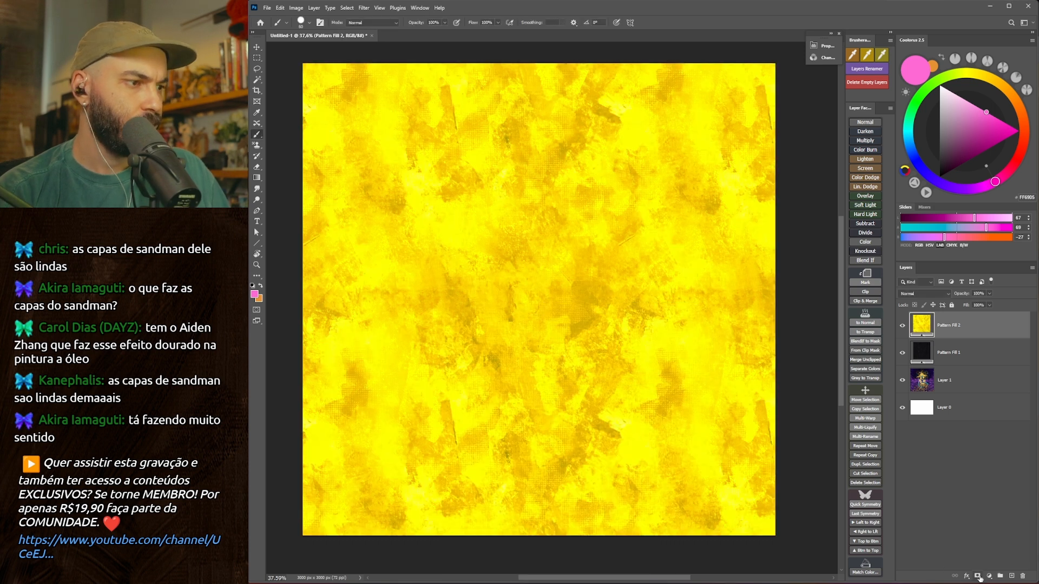
Hide the yellow pattern fill behind a black layer mask and prepare a square brush with white as the painting colour.
click(977, 576)
key(ctrl+i)
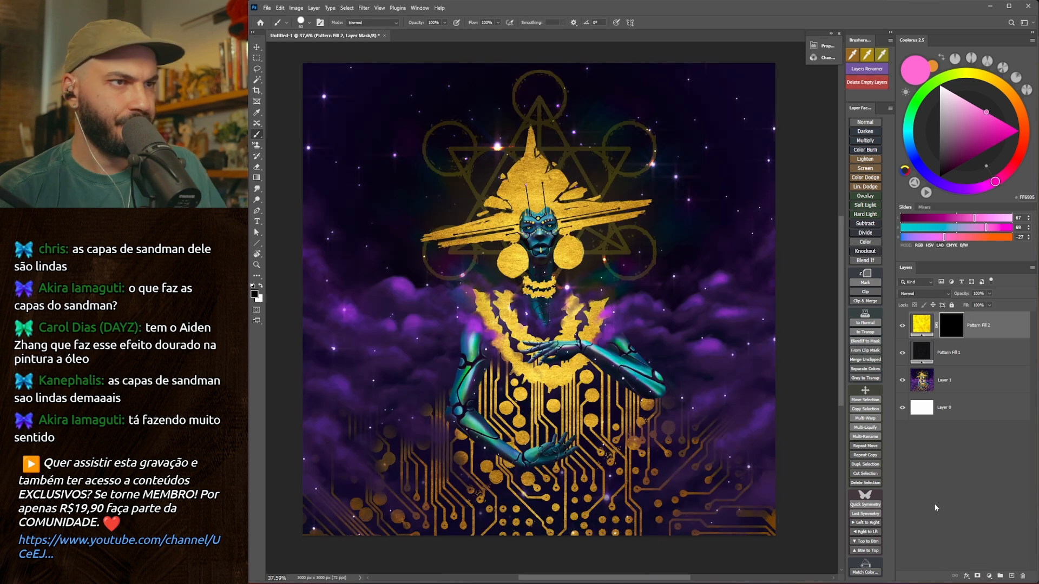
key(bracketright)
right_click(570, 179)
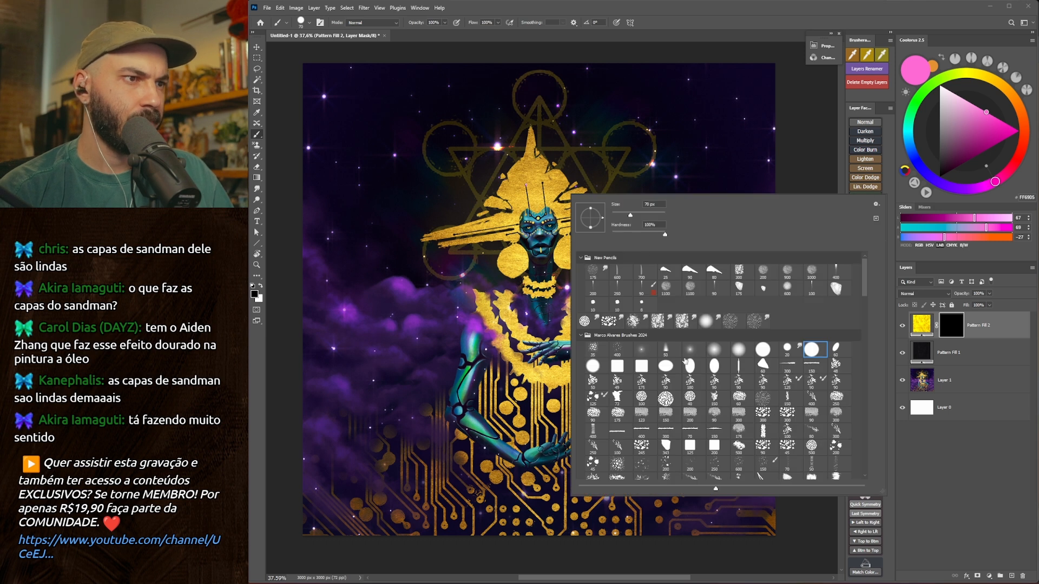
click(643, 366)
click(525, 195)
key(x)
Paint on the mask to reveal the yellow pattern over the pointed crown of the hat, retrying strokes with different brushes.
drag(533, 144, 531, 181)
key(ctrl+z)
mouse_move(530, 134)
mouse_down()
mouse_move(516, 175)
mouse_move(525, 148)
mouse_up()
key(bracketleft)
key(bracketleft)
key(bracketleft)
mouse_move(535, 101)
mouse_down()
mouse_move(529, 131)
mouse_move(530, 87)
mouse_move(554, 159)
mouse_up()
right_click(538, 146)
click(709, 366)
key(ctrl+z)
Choose another brush and extend the yellow crown of the hat upward to the canvas's upper edge.
right_click(533, 117)
click(691, 347)
mouse_move(516, 129)
mouse_down()
mouse_move(535, 152)
mouse_move(530, 175)
mouse_move(520, 132)
mouse_move(533, 118)
mouse_move(527, 177)
mouse_move(516, 186)
mouse_move(532, 190)
mouse_move(516, 215)
mouse_move(504, 200)
mouse_move(513, 172)
mouse_move(502, 177)
mouse_move(496, 199)
mouse_move(543, 184)
mouse_move(553, 166)
mouse_move(558, 178)
mouse_move(537, 145)
mouse_move(532, 70)
mouse_up()
key(ctrl+z)
key(bracketright)
key(bracketright)
key(bracketleft)
key(bracketright)
key(bracketright)
key(bracketleft)
drag(535, 104, 534, 66)
Choose a textured eraser tip and roughen the edge of the extended yellow crown on the mask.
key(e)
right_click(595, 215)
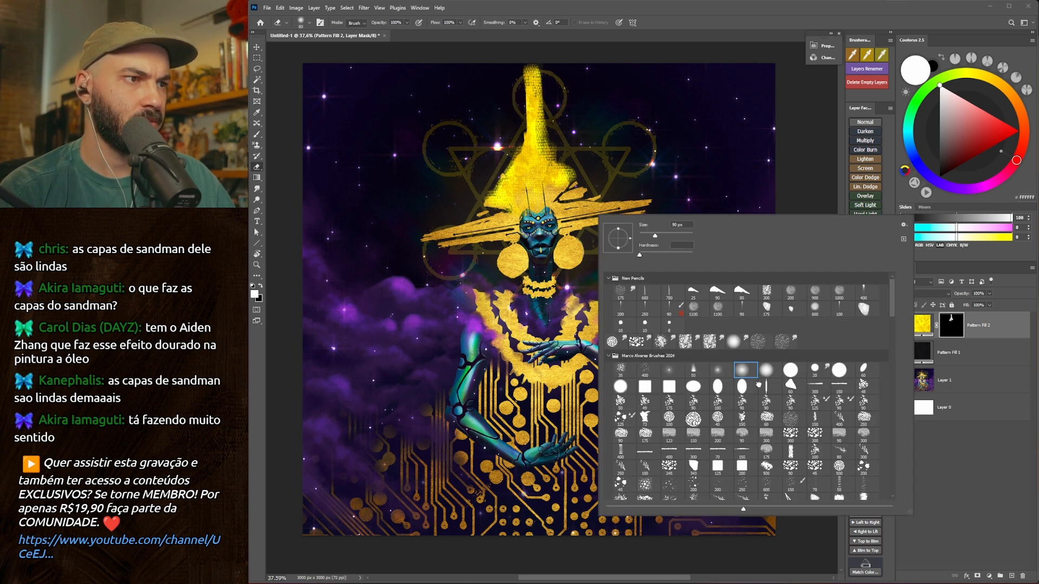
double_click(765, 401)
drag(523, 68, 540, 132)
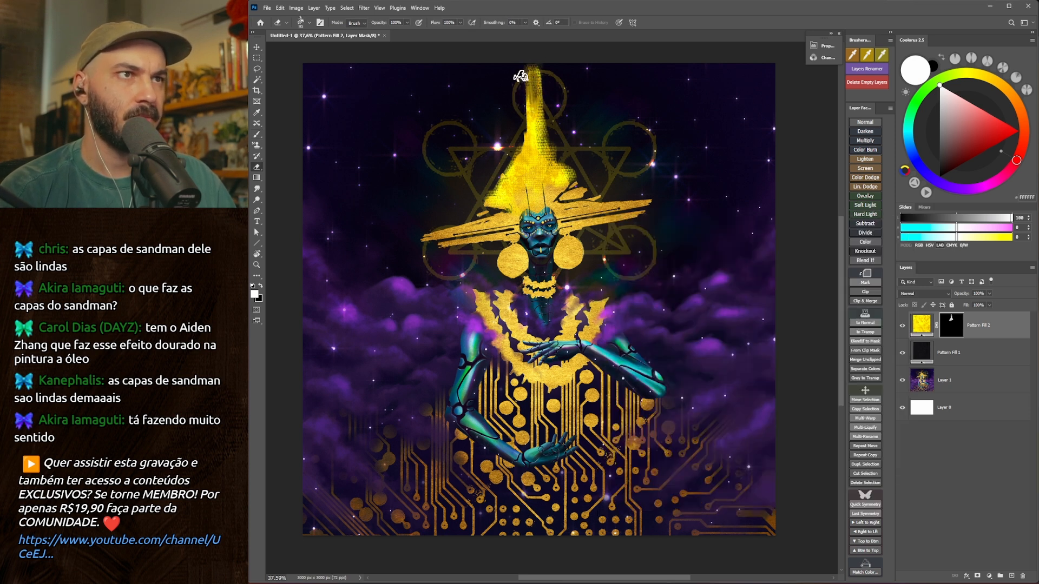
Paint the yellow pattern outward along the right side of the hat brim with a smaller brush.
key(b)
key(bracketleft)
mouse_move(573, 206)
mouse_down()
mouse_move(574, 193)
mouse_move(592, 187)
mouse_move(596, 202)
mouse_move(580, 203)
mouse_move(670, 198)
mouse_up()
key(bracketleft)
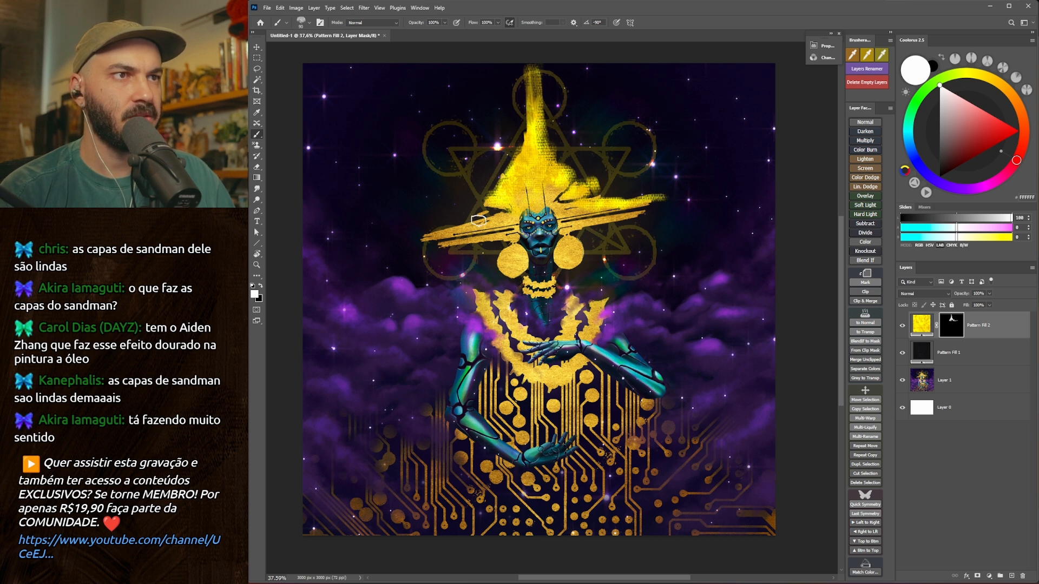
key(bracketright)
key(bracketright)
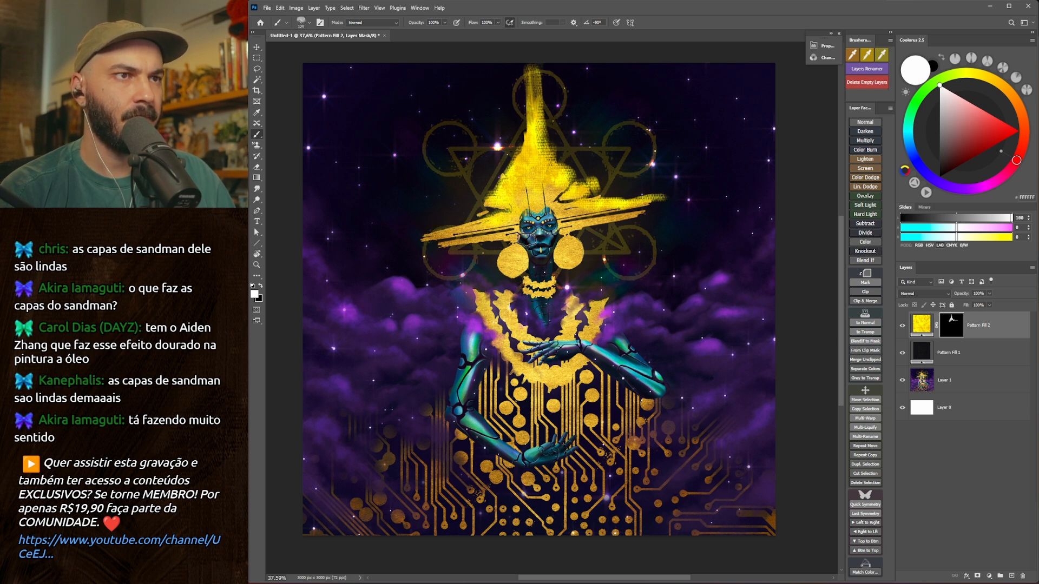
Duplicate the masked yellow pattern fill and change the lower copy's pattern to the gold grunge swatch.
alt+drag(978, 323, 976, 341)
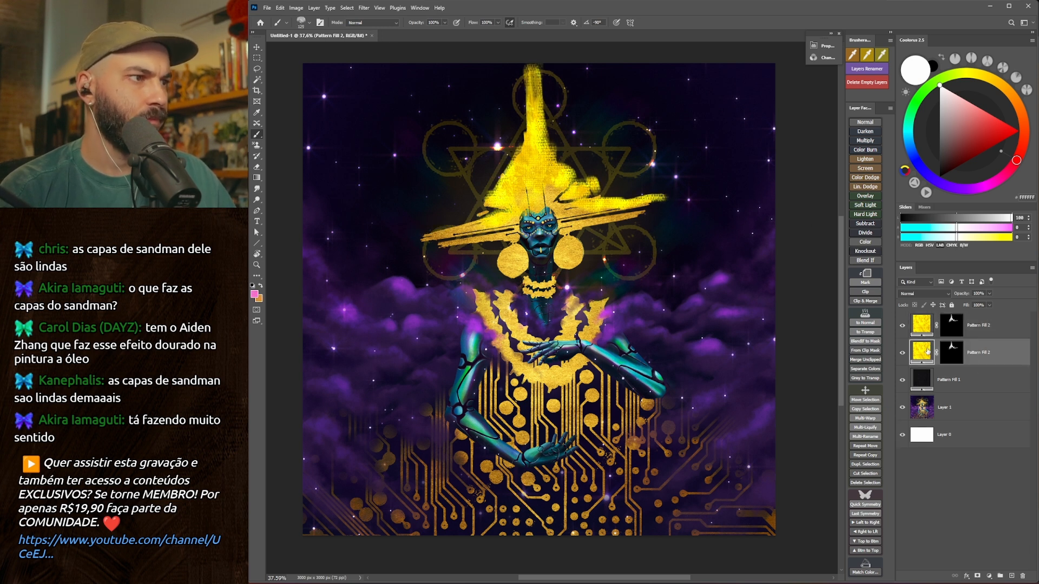
double_click(928, 352)
click(557, 324)
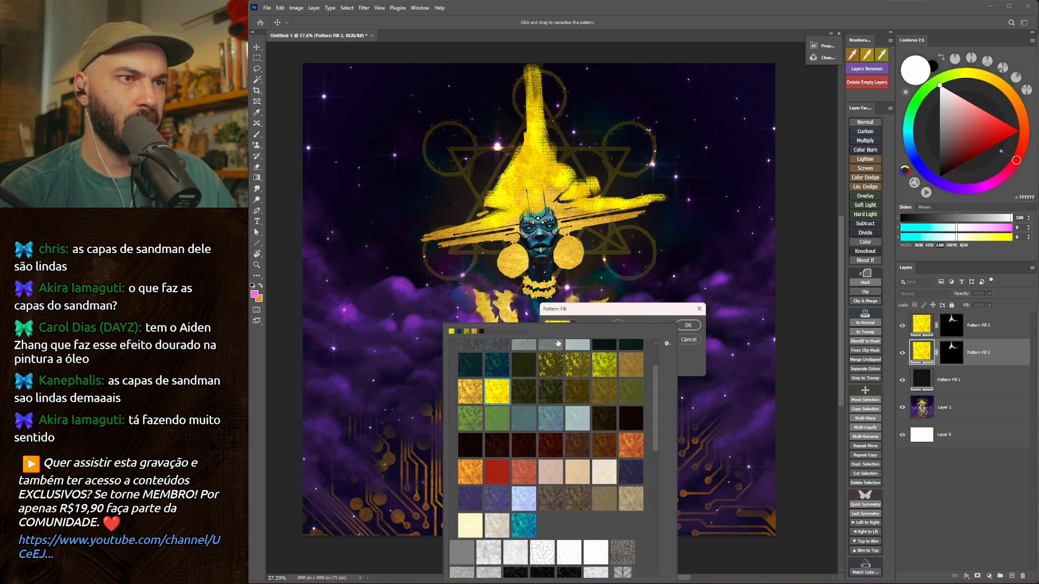
double_click(470, 391)
key(Return)
Fill the gold copy's layer mask with black and restore white as the painting colour.
click(941, 353)
key(x)
key(alt+BackSpace)
key(x)
Try gold pattern strokes down the left slope of the hat at several brush sizes, undoing each attempt.
key(bracketright)
key(bracketright)
key(bracketright)
key(bracketright)
key(bracketright)
mouse_move(513, 154)
mouse_down()
mouse_move(488, 194)
mouse_move(495, 174)
mouse_up()
key(ctrl+z)
mouse_move(512, 128)
mouse_down()
mouse_move(510, 190)
mouse_move(481, 197)
mouse_move(475, 209)
mouse_move(502, 165)
mouse_up()
key(ctrl+z)
key(bracketleft)
key(bracketleft)
key(bracketleft)
key(bracketleft)
key(bracketleft)
key(bracketleft)
key(bracketleft)
key(bracketleft)
key(bracketleft)
key(bracketleft)
key(bracketleft)
key(bracketleft)
key(ctrl+z)
drag(467, 224, 516, 132)
key(ctrl+z)
Enlarge the brush and reveal the gold pattern down the hat's left slope to the tip of the brim.
key(bracketright)
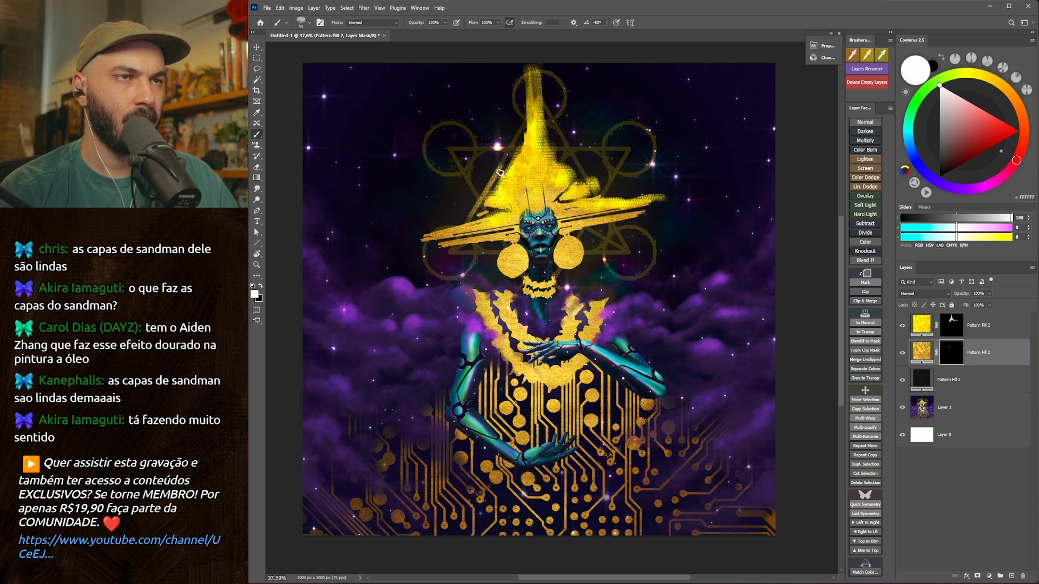
key(bracketright)
key(bracketright)
key(bracketright)
key(bracketright)
key(bracketright)
key(bracketright)
key(bracketright)
mouse_move(488, 183)
mouse_down()
mouse_move(457, 231)
mouse_move(495, 204)
mouse_move(461, 232)
mouse_move(424, 230)
mouse_up()
Change the gold pattern fill's swatch to the orange grunge pattern.
double_click(921, 352)
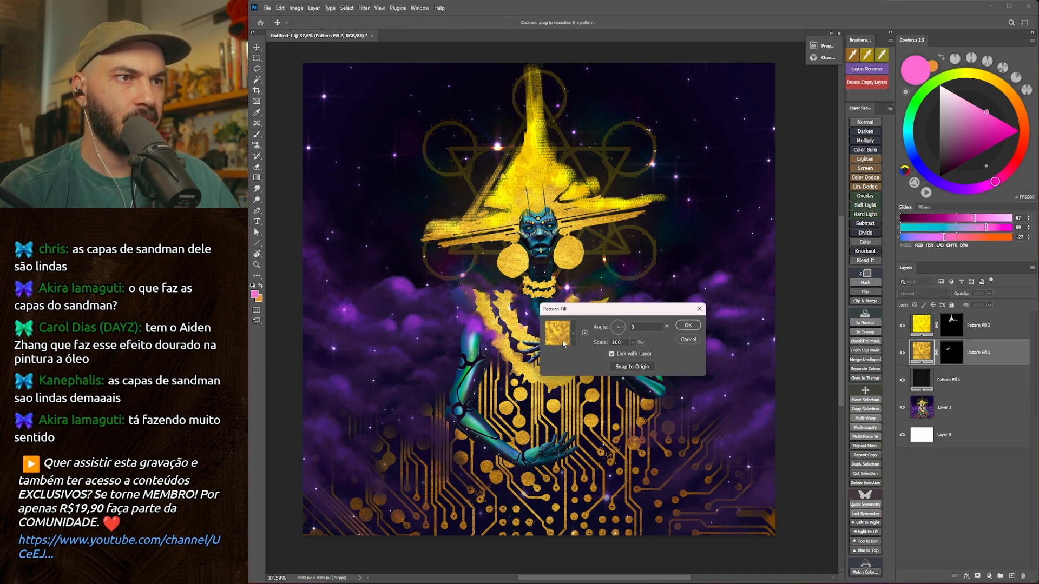
click(557, 325)
click(627, 445)
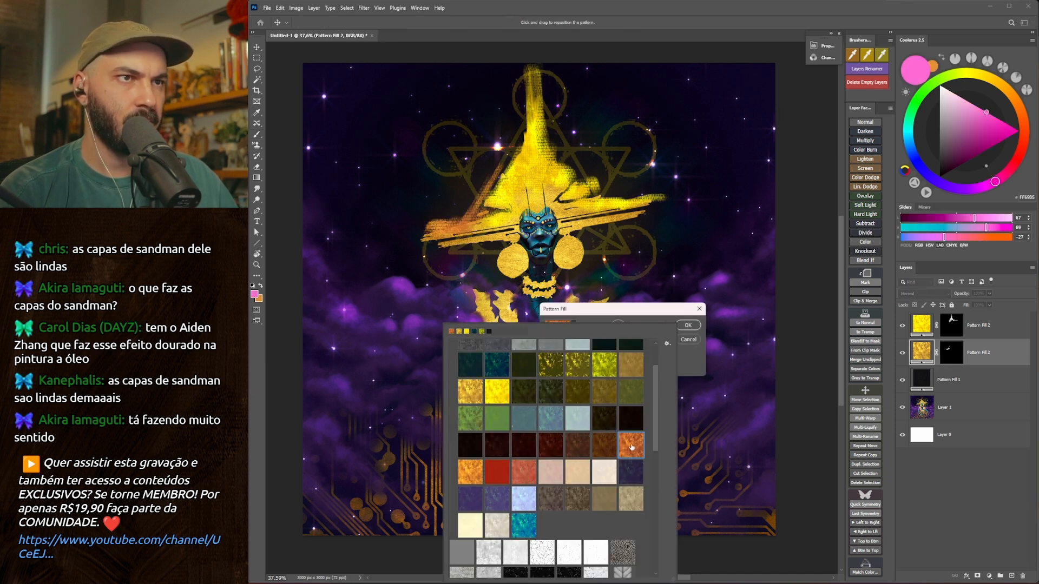
click(688, 326)
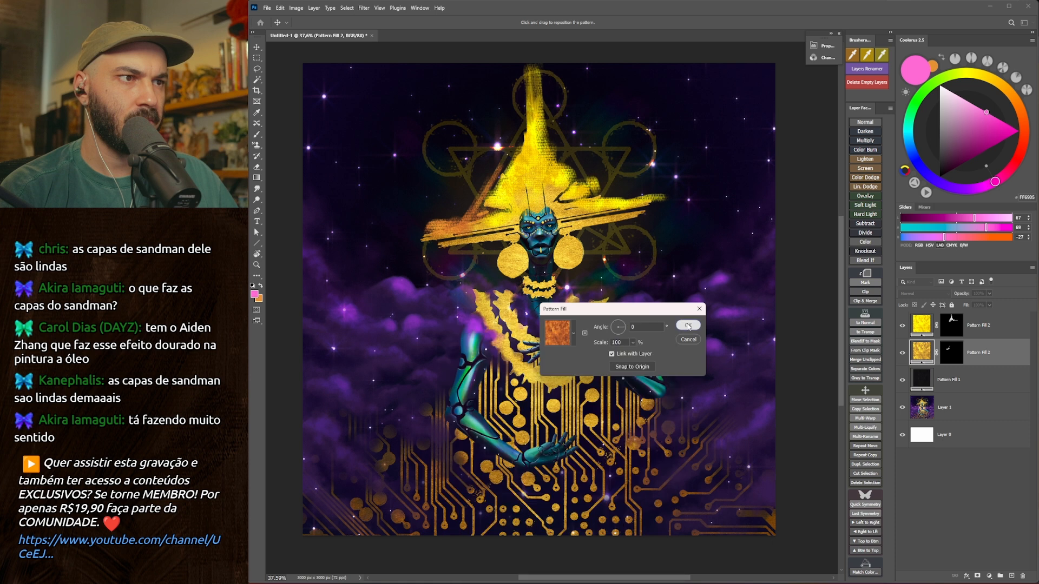
key(bracketright)
click(567, 167)
click(700, 216)
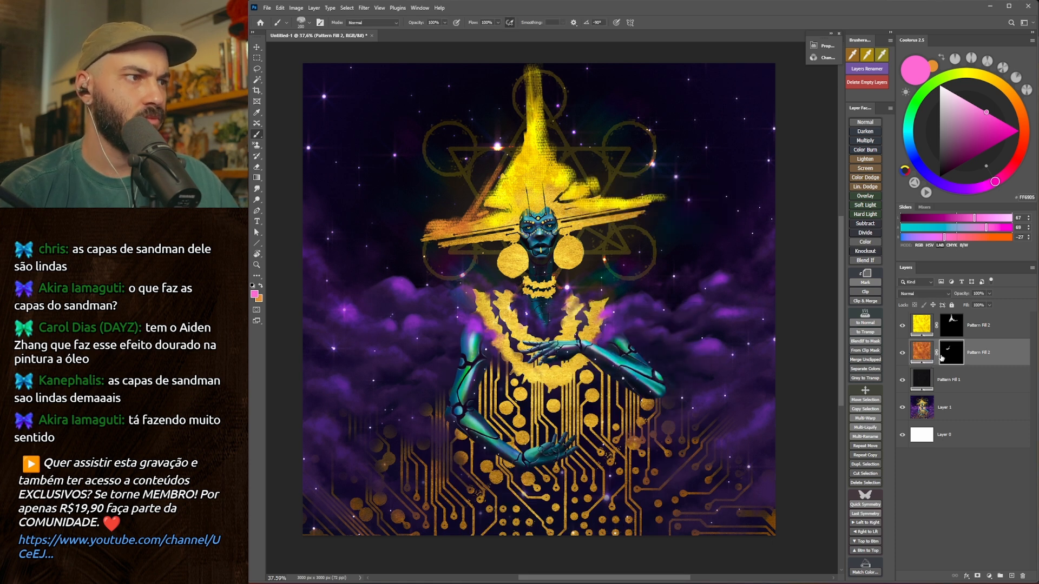
Reveal the orange grunge pattern over the hat's cone and crown on its layer mask, varying the brush size.
click(951, 356)
key(bracketright)
drag(542, 113, 556, 202)
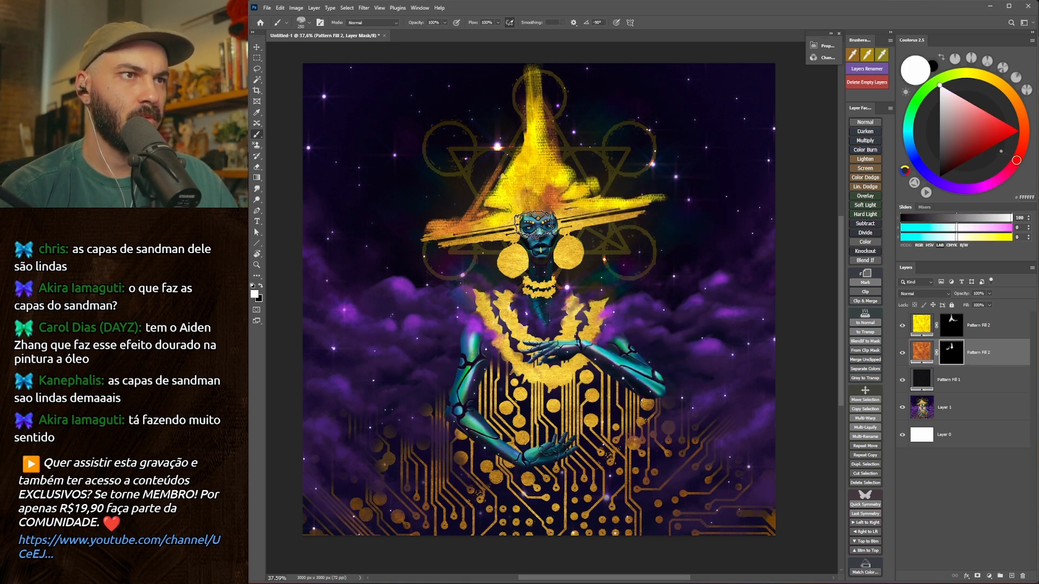
key(bracketleft)
key(bracketleft)
key(bracketleft)
key(bracketleft)
key(bracketleft)
key(bracketright)
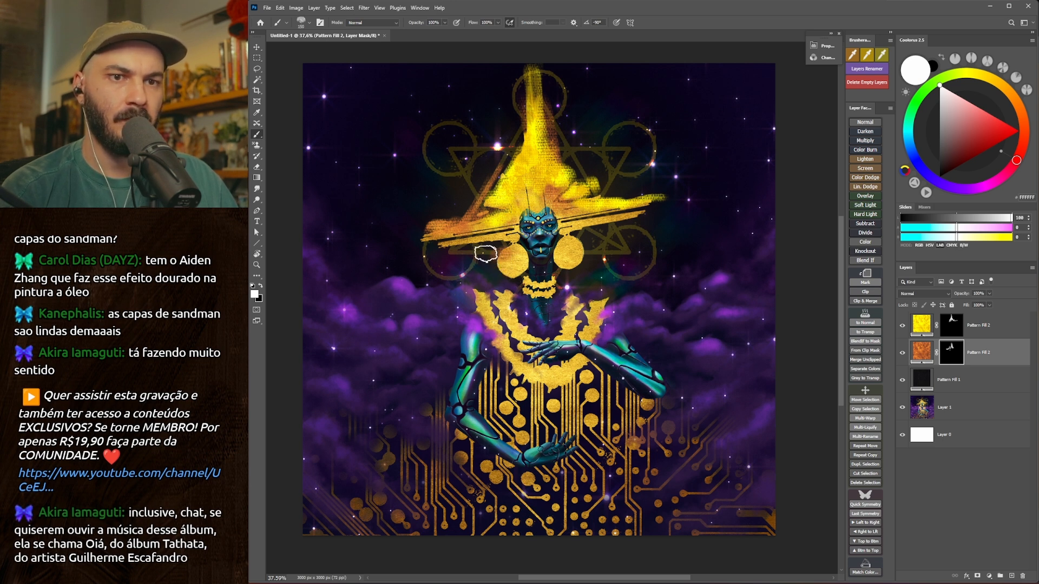
key(bracketleft)
Enlarge the brush and spread the orange grunge texture into the sky to the right of the figure.
scroll(497, 258, down, 1)
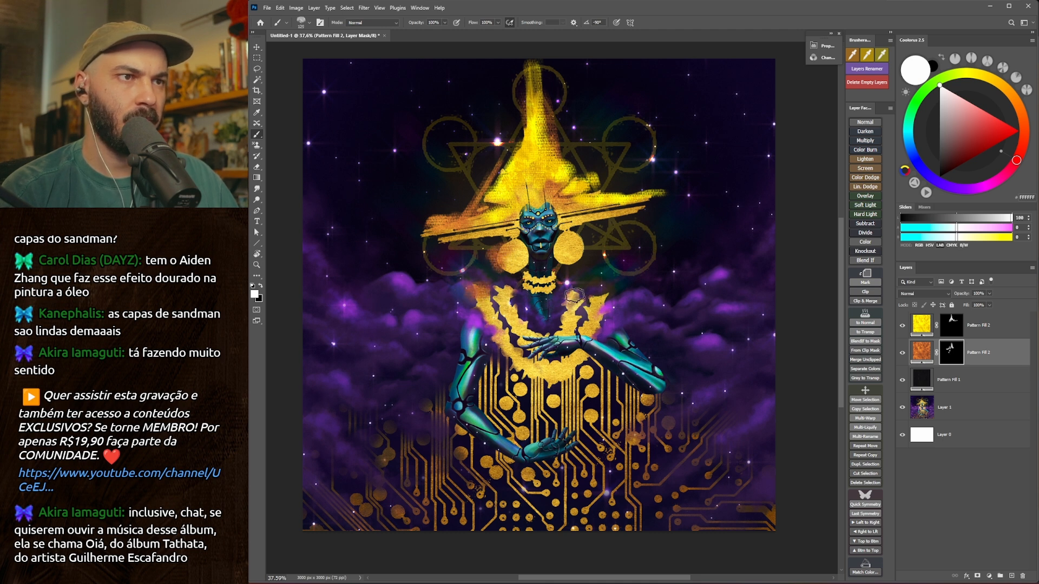
key(bracketright)
key(bracketright)
key(bracketright)
key(bracketright)
key(bracketright)
key(bracketright)
key(bracketright)
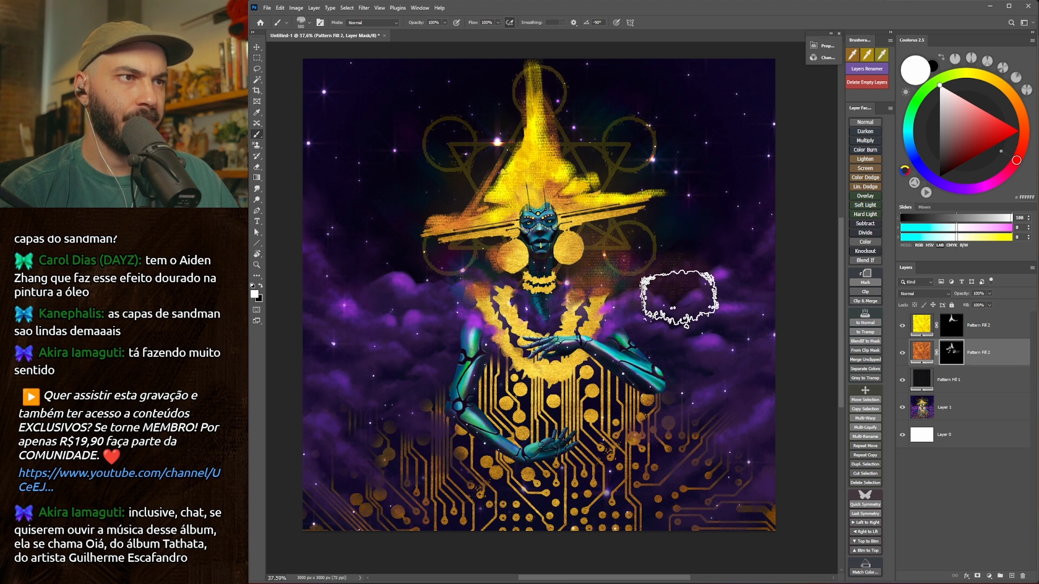
mouse_move(670, 243)
mouse_down()
mouse_move(700, 254)
mouse_move(720, 280)
mouse_move(762, 215)
mouse_move(752, 307)
mouse_move(671, 314)
mouse_move(704, 267)
mouse_up()
Alternate brush and eraser on the mask to extend and break up the orange texture right of the hat.
key(e)
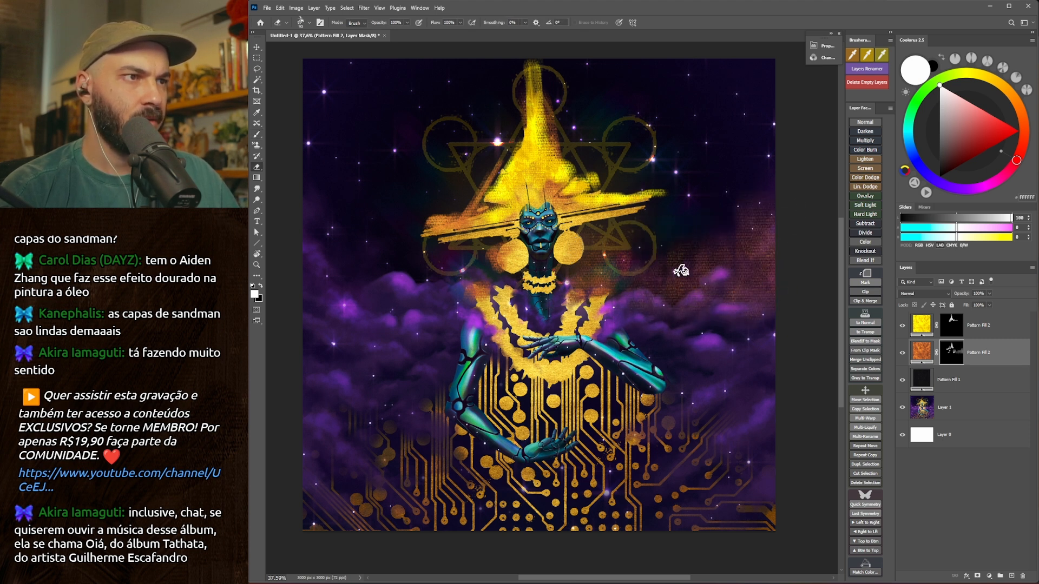
key(b)
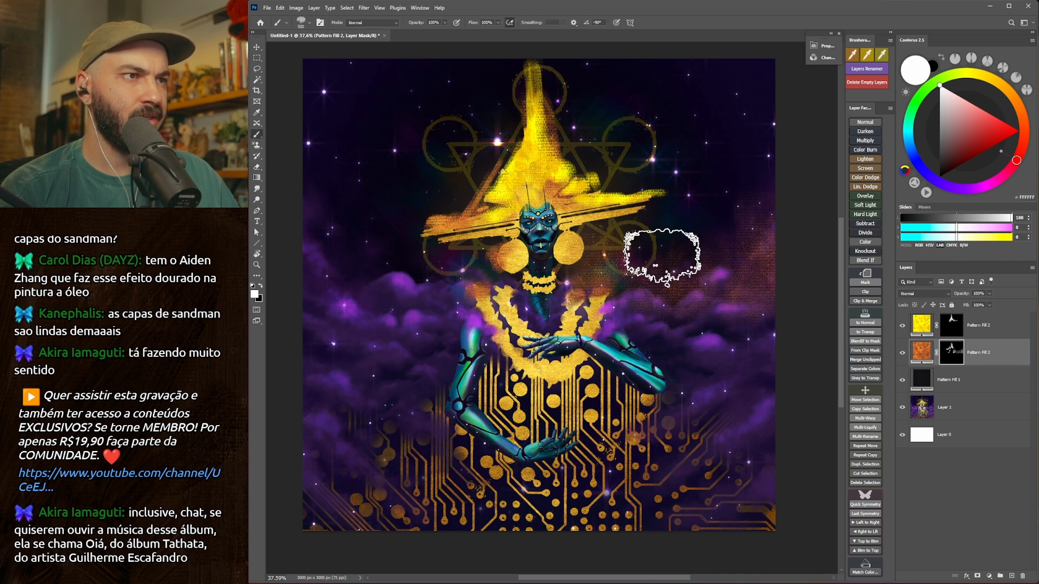
key(e)
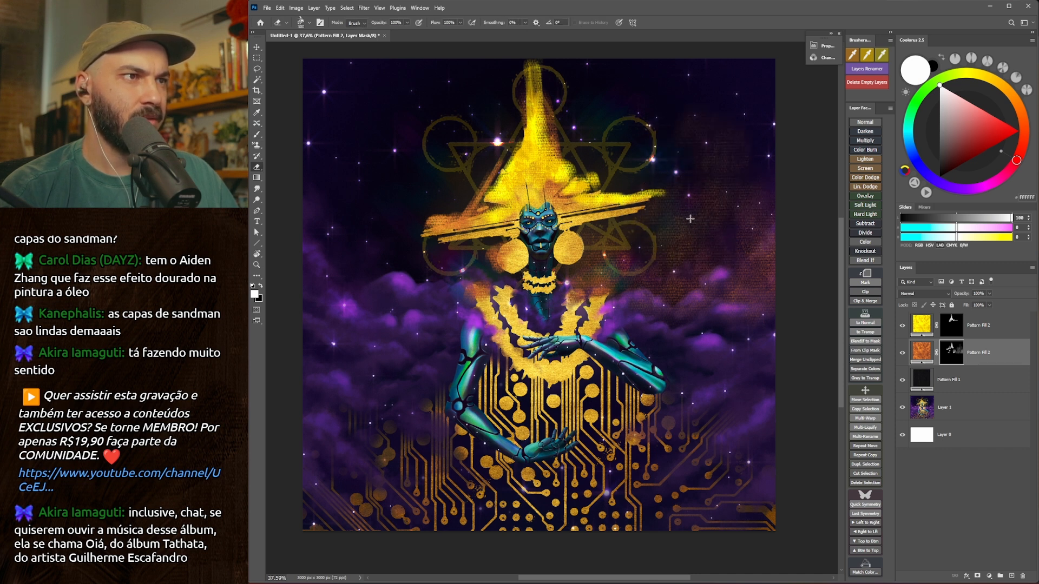
key(bracketright)
key(bracketright)
key(bracketright)
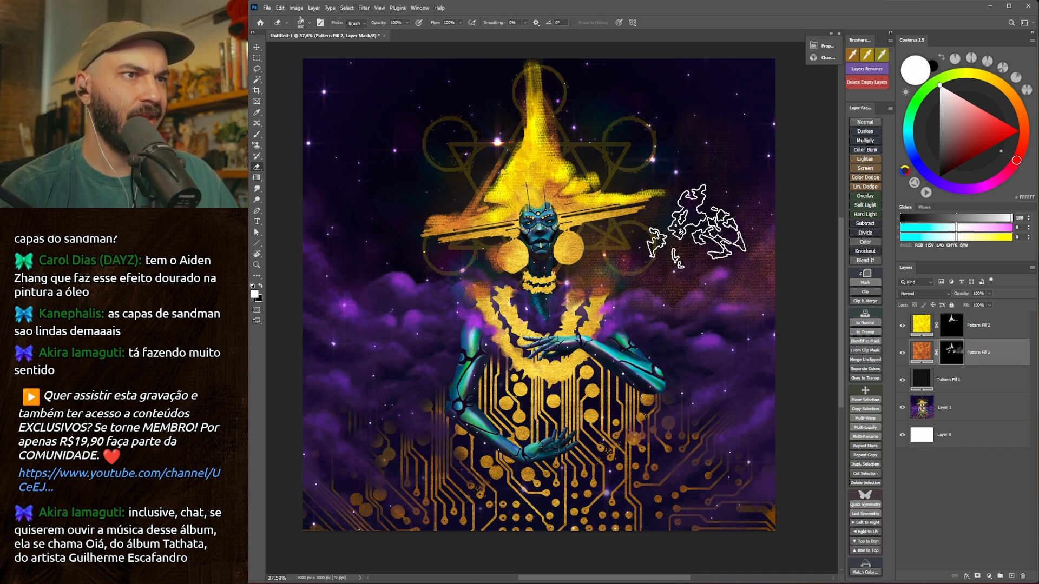
Paint the orange texture across the sky left of the figure and break it up with a smaller eraser.
key(b)
mouse_move(377, 238)
mouse_down()
mouse_move(349, 262)
mouse_move(415, 313)
mouse_up()
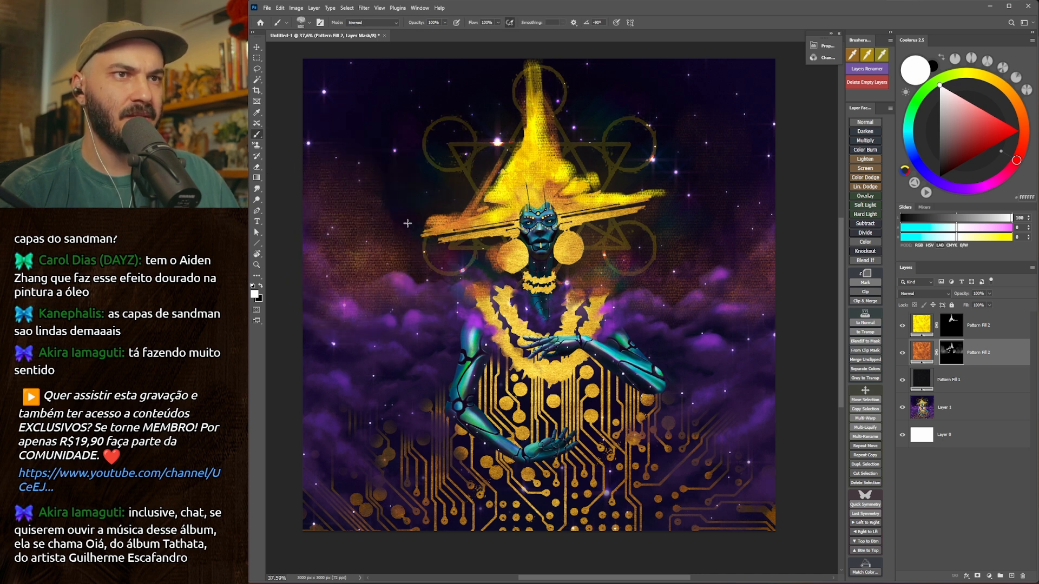
key(e)
key(bracketleft)
key(bracketleft)
key(bracketleft)
key(bracketleft)
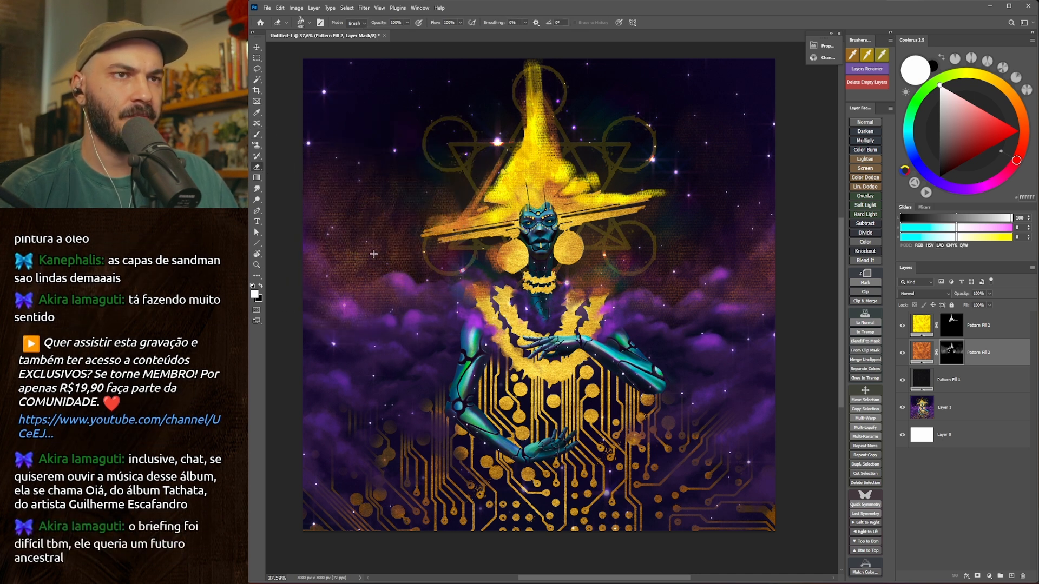
mouse_move(390, 224)
mouse_down()
mouse_move(413, 221)
mouse_move(407, 228)
mouse_up()
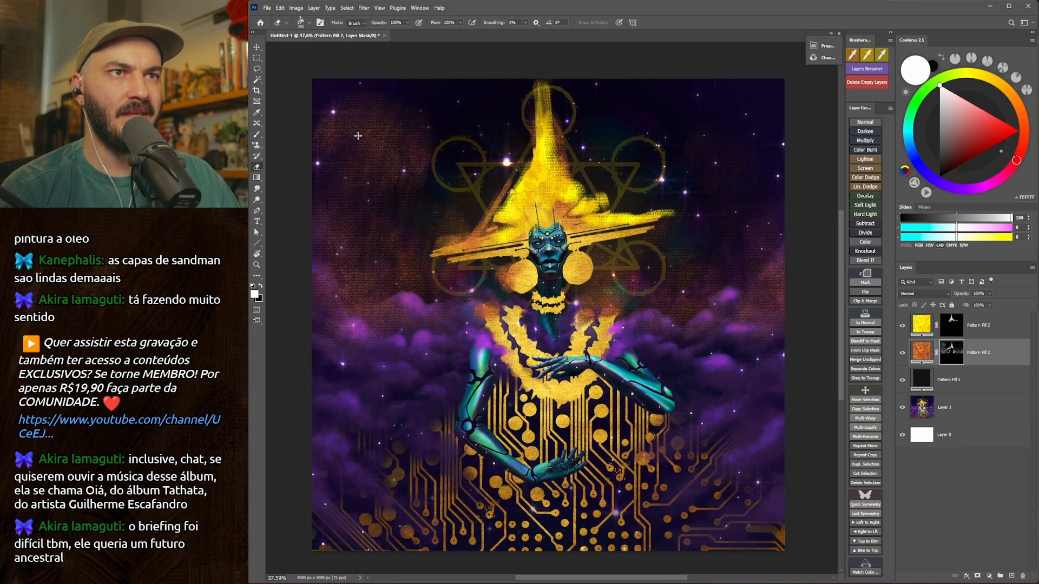
Extend the orange texture down the painting's left side into the lower clouds, alternating brush and eraser.
key(bracketright)
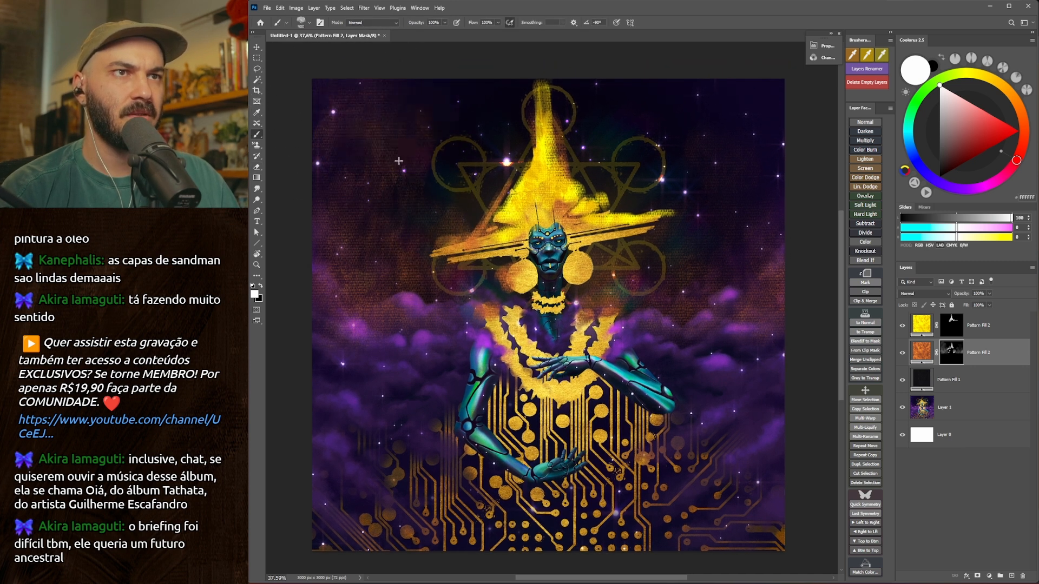
mouse_move(491, 237)
mouse_down()
mouse_move(466, 256)
mouse_move(476, 250)
mouse_up()
key(b)
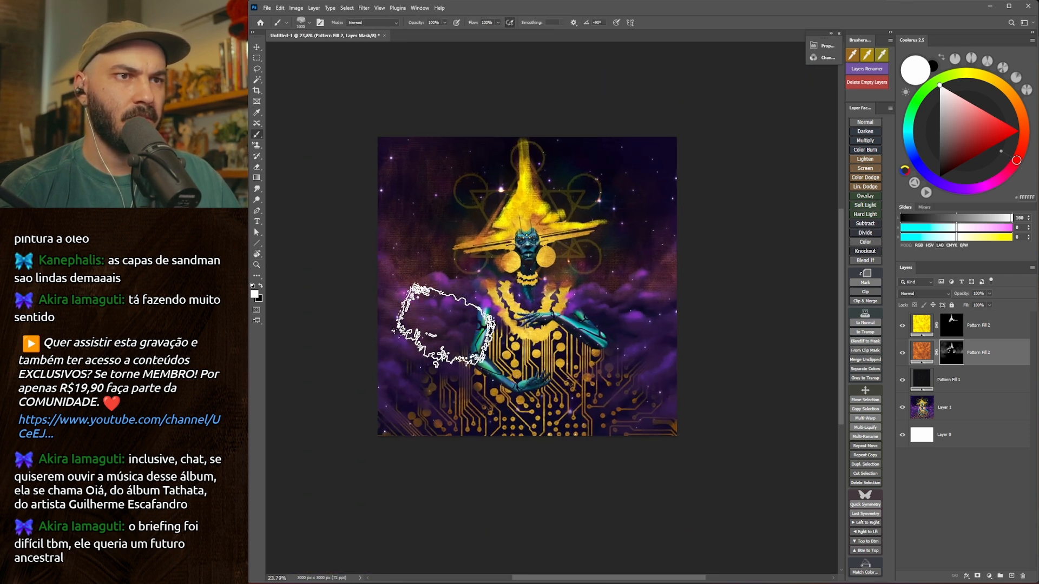
key(z)
drag(454, 344, 457, 344)
key(b)
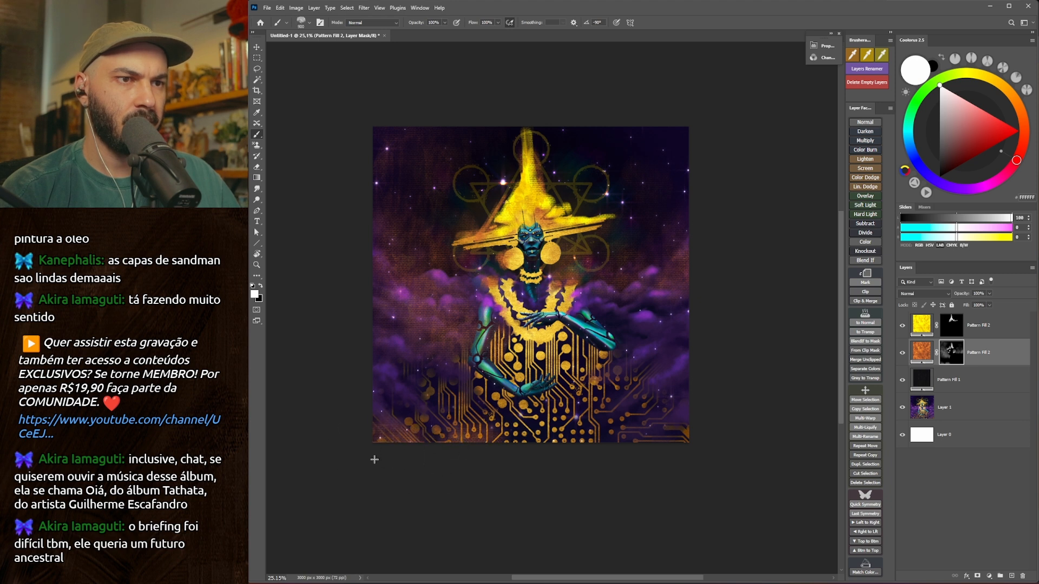
key(e)
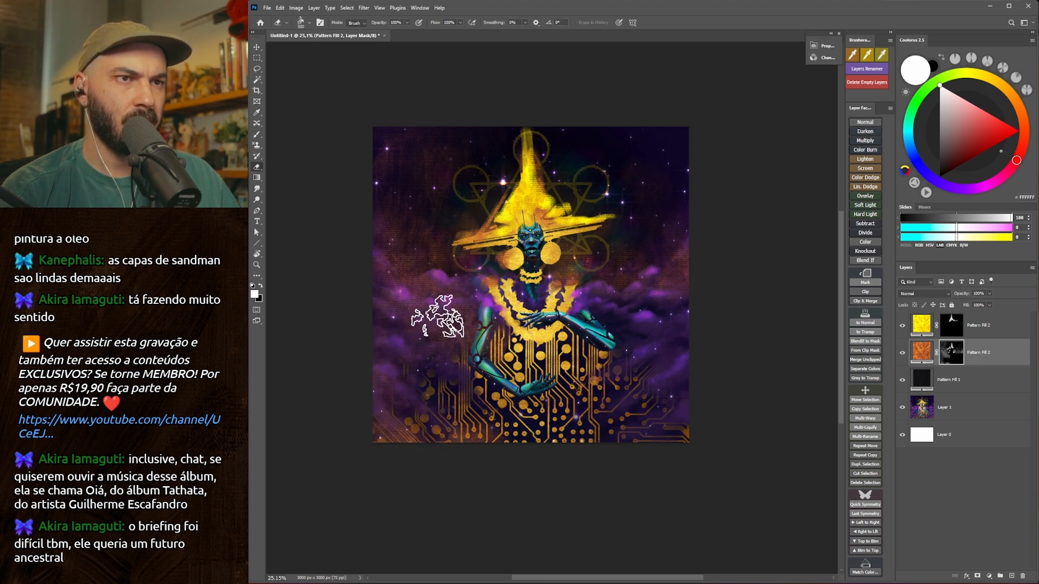
key(b)
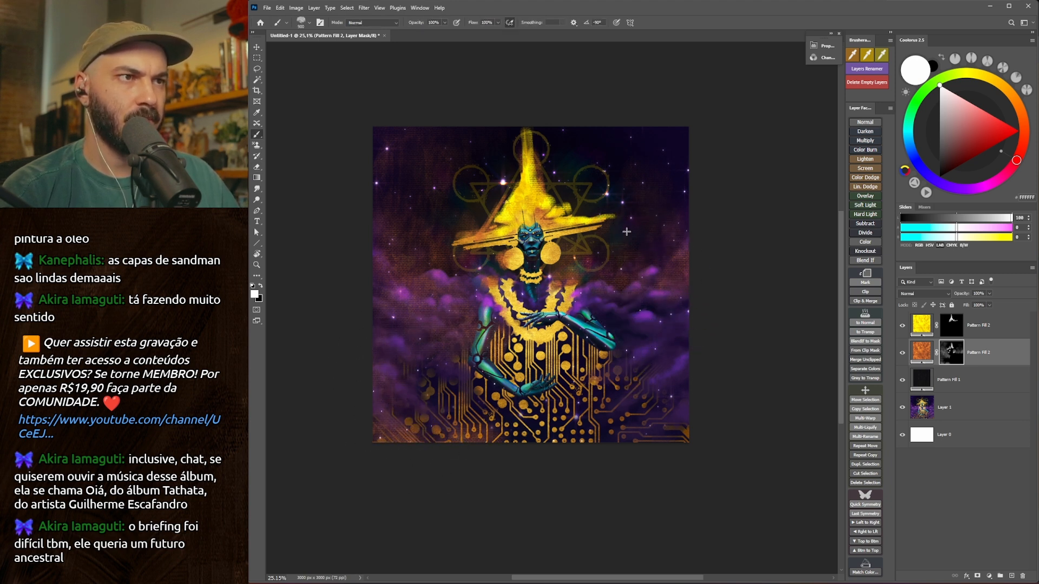
Paint the orange texture over the upper-right sky with a larger brush and erase parts of it.
key(bracketright)
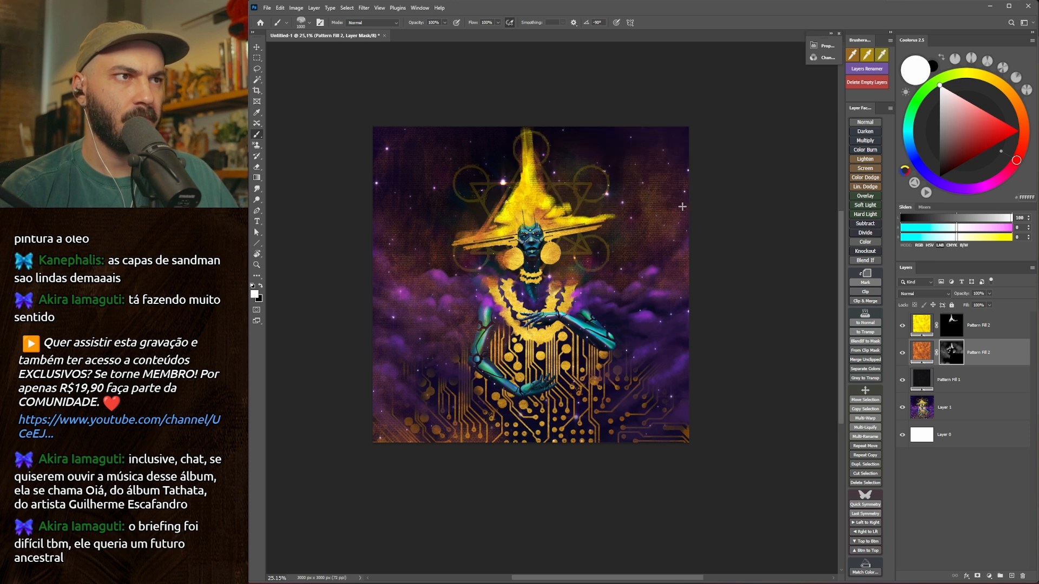
key(e)
key(b)
drag(614, 123, 671, 138)
key(e)
drag(641, 185, 661, 197)
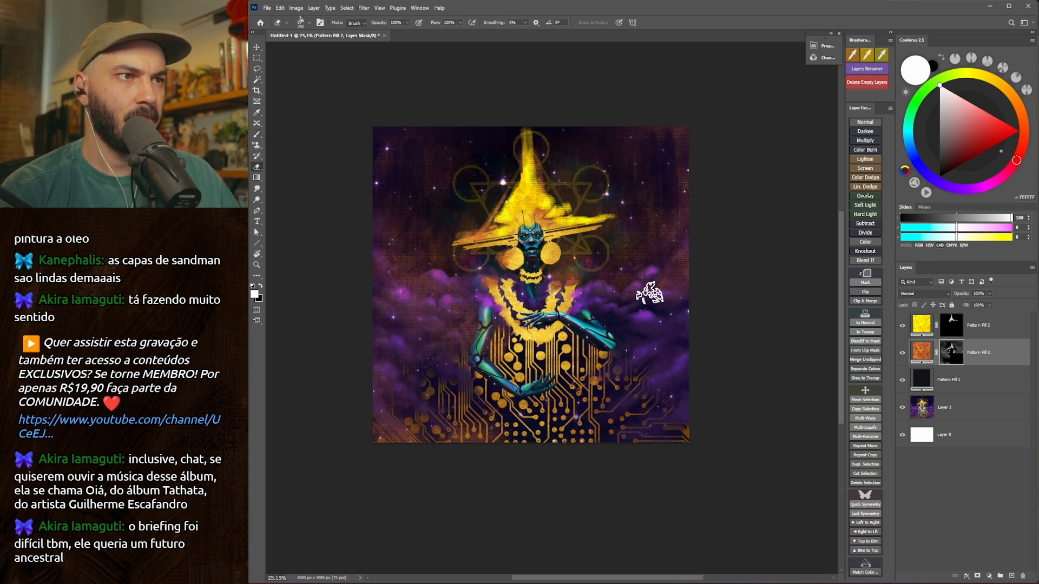
Build up the orange texture along the painting's bottom edge and corners, adjusting the brush size between strokes.
key(b)
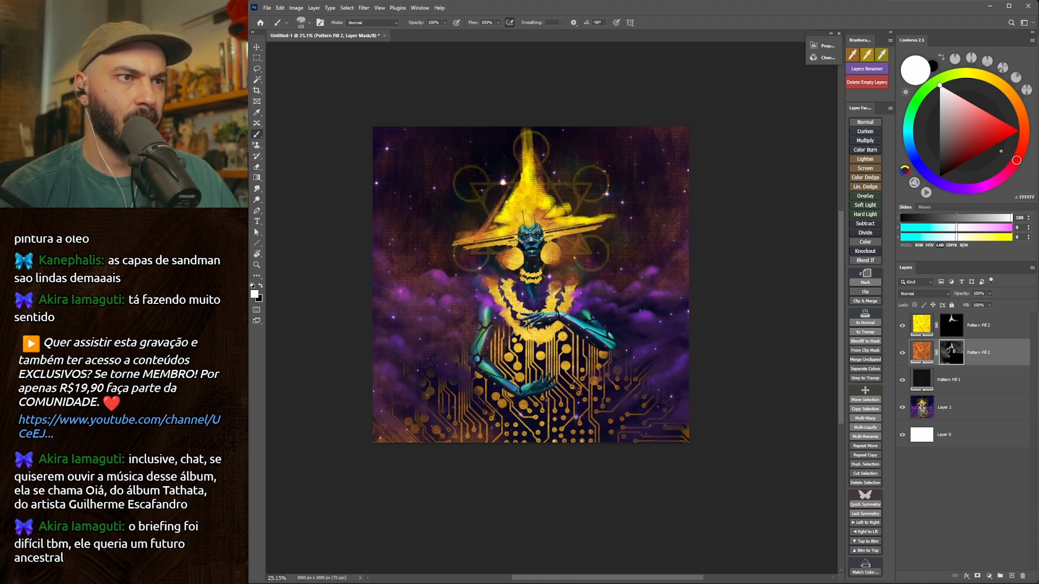
key(bracketright)
key(bracketright)
key(bracketright)
key(bracketright)
key(bracketright)
key(bracketright)
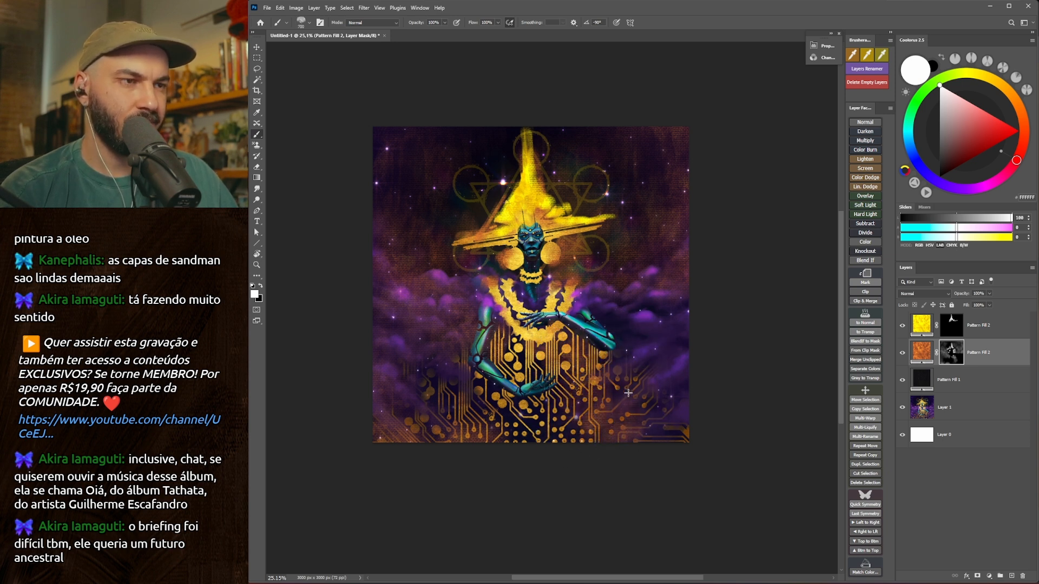
key(e)
key(b)
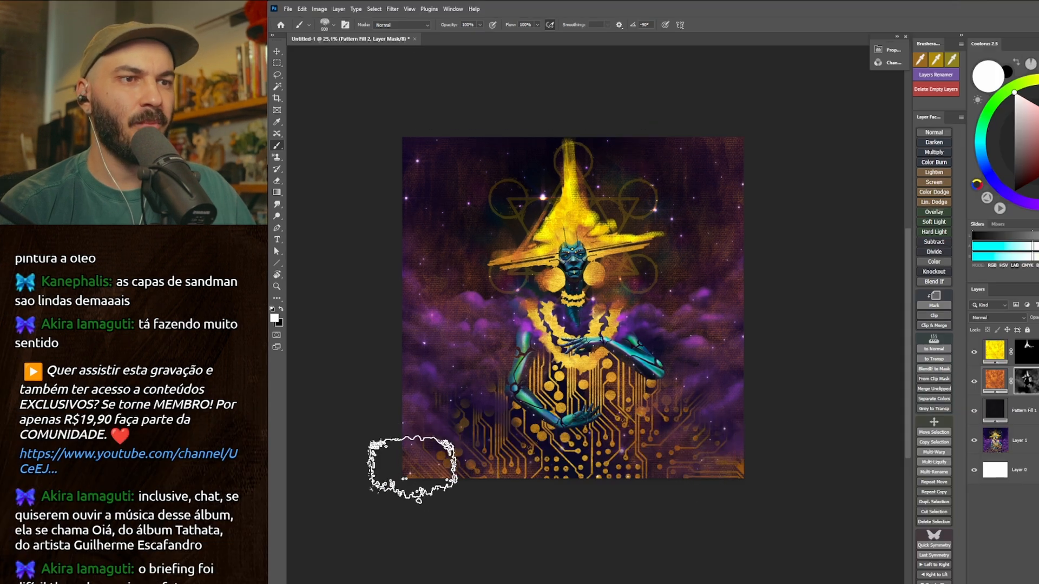
key(bracketleft)
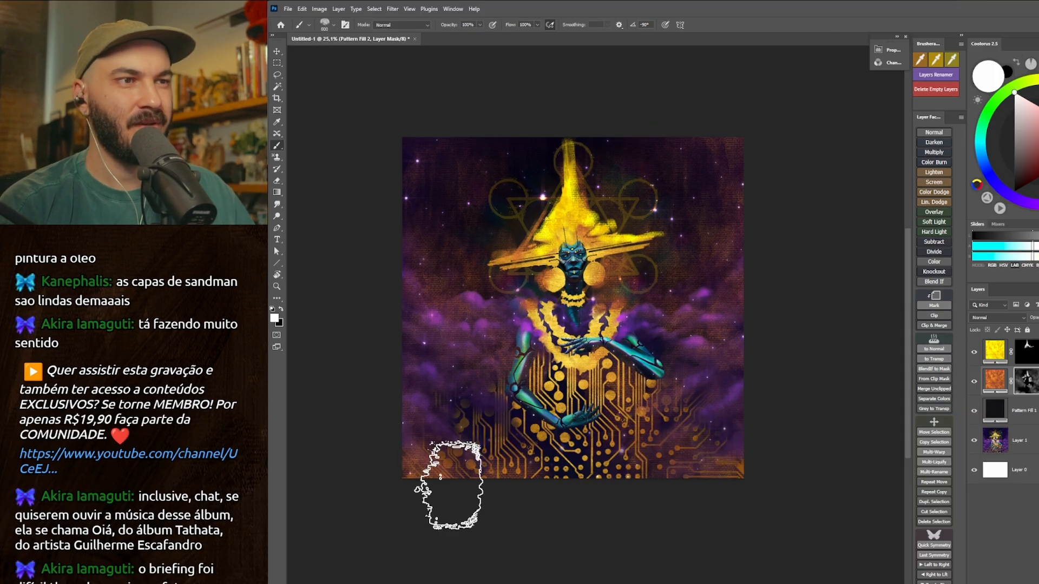
key(bracketleft)
key(bracketleft)
key(bracketleft)
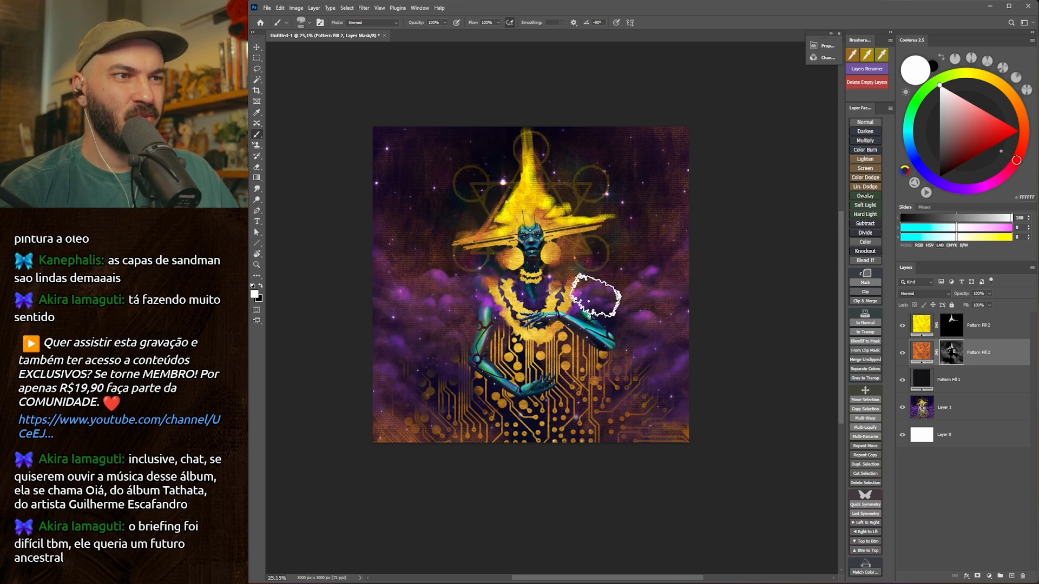
Brush orange texture over the clouds on both sides of the figure and soften it with the eraser.
key(bracketright)
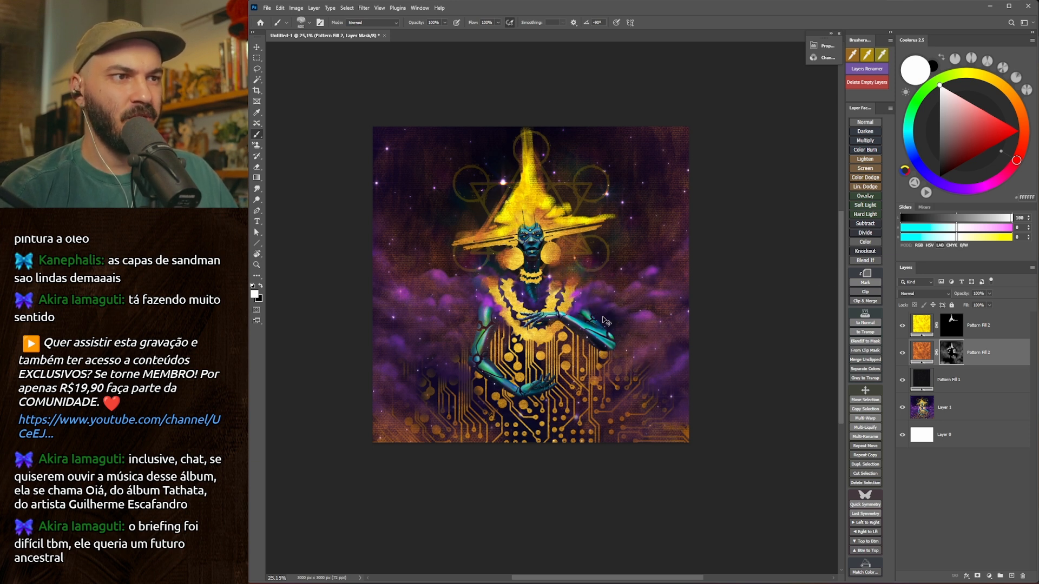
key(bracketleft)
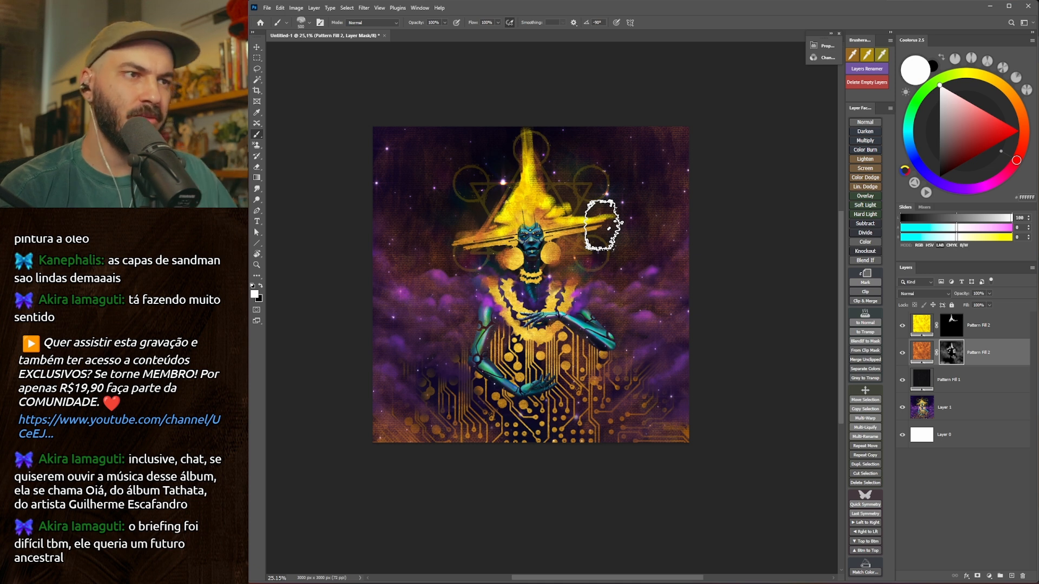
key(bracketright)
key(bracketright)
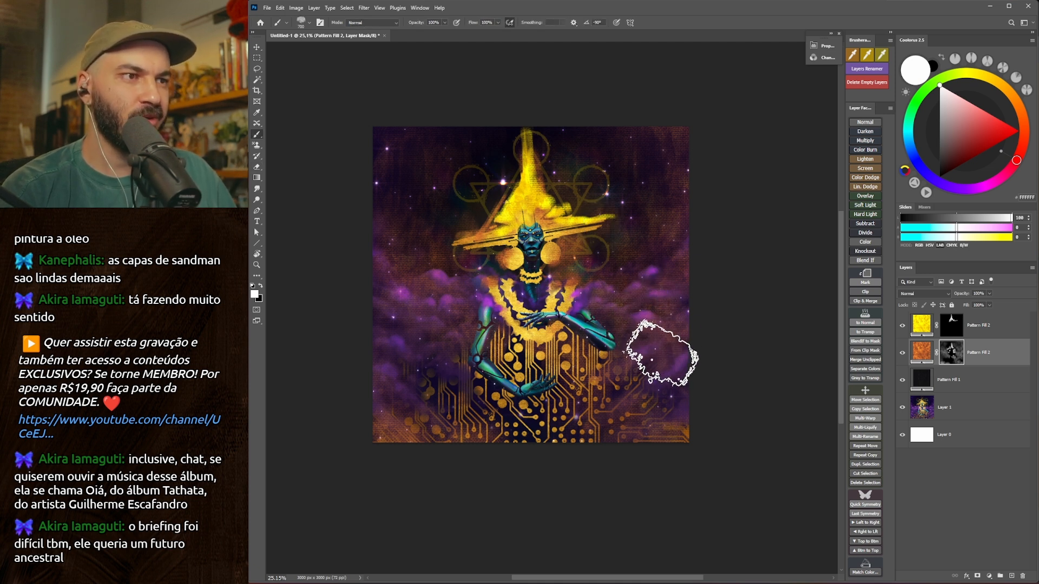
key(e)
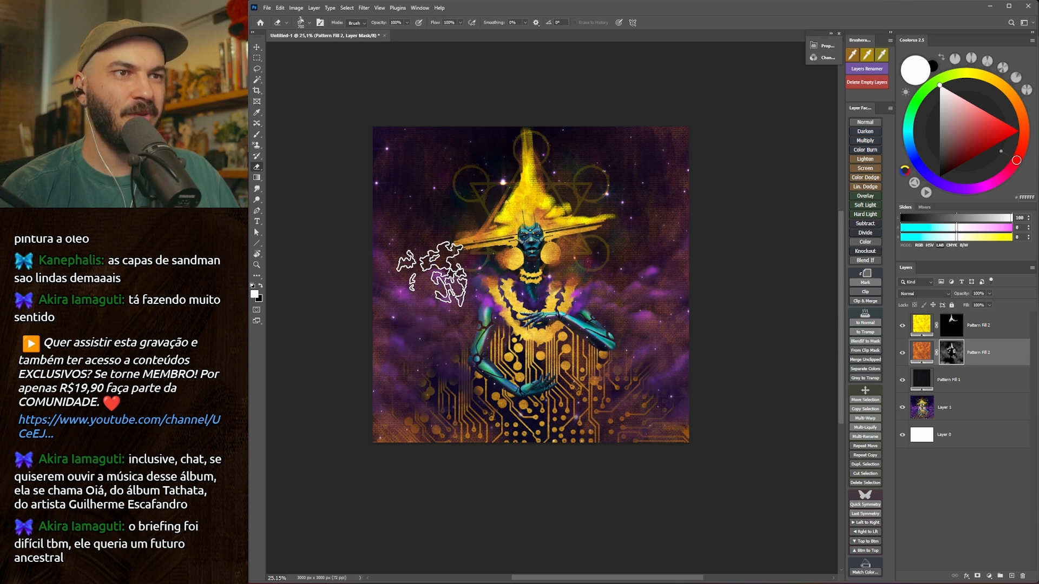
drag(659, 313, 661, 316)
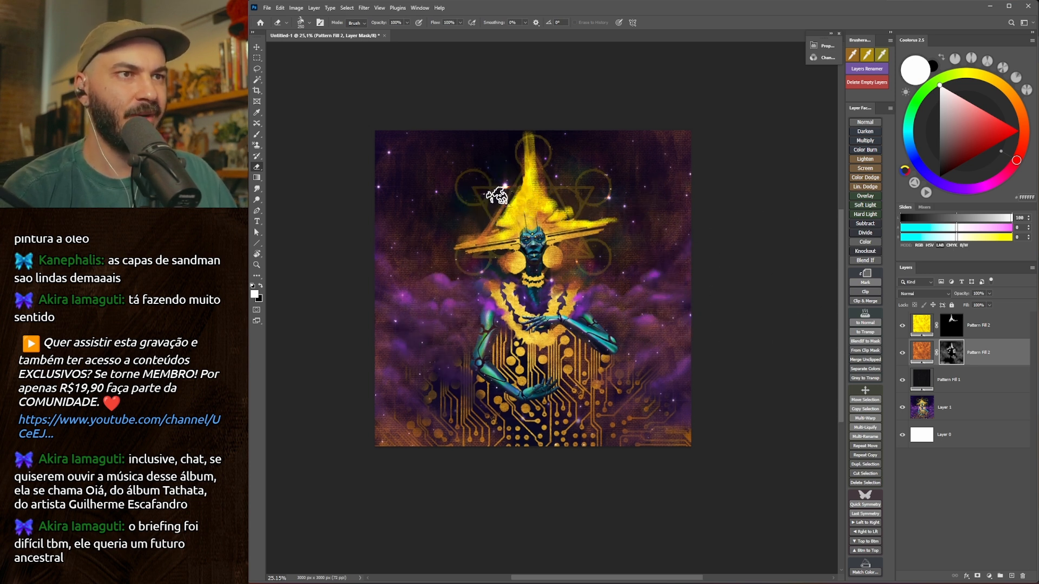
key(b)
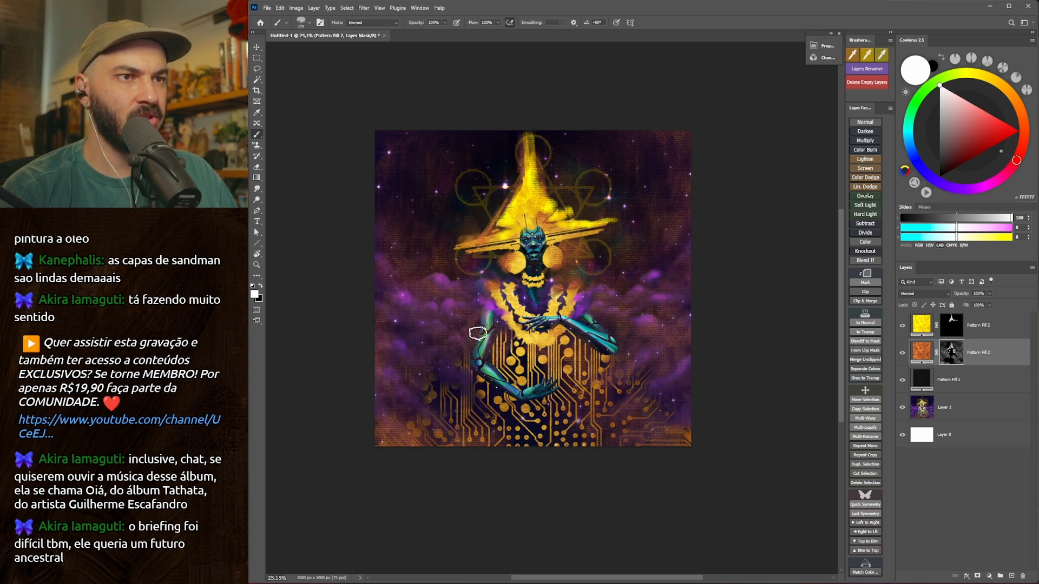
key(bracketright)
key(bracketright)
key(bracketright)
key(bracketright)
key(bracketright)
key(bracketright)
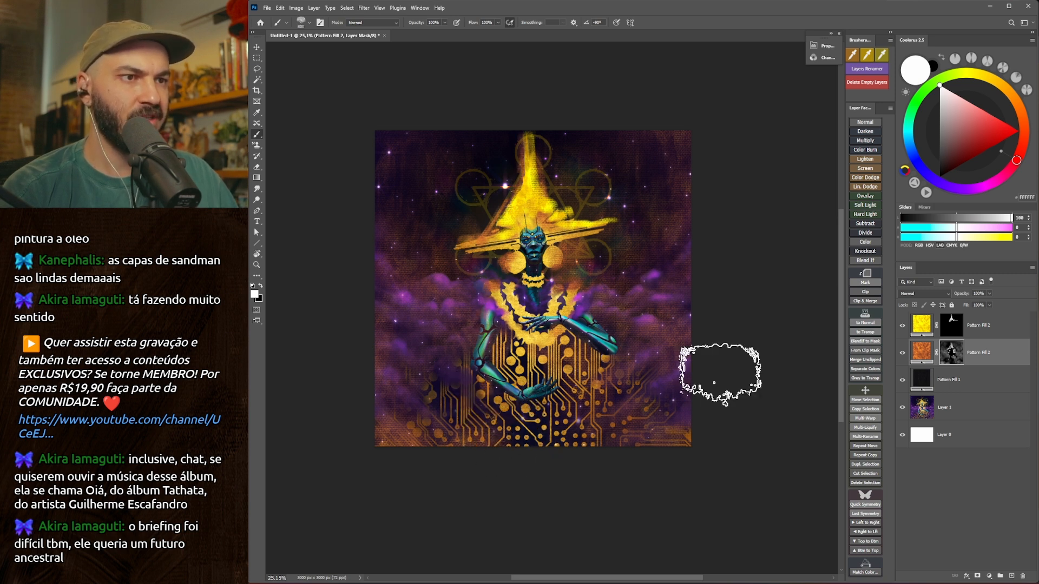
Duplicate the orange pattern fill, switch the copy to the purple grunge pattern and place it above the yellow fill.
key(ctrl+j)
double_click(926, 382)
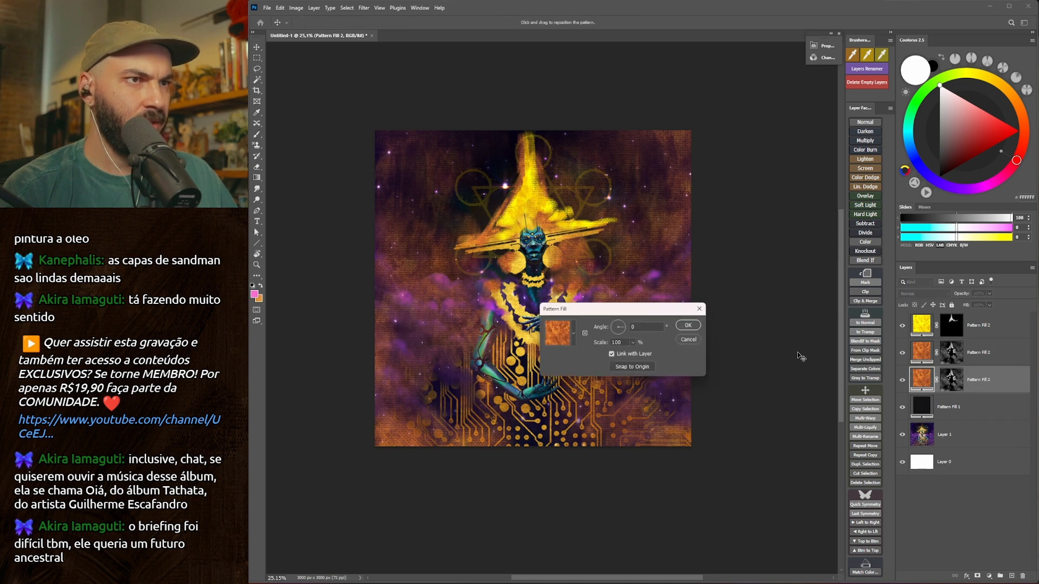
click(560, 335)
click(631, 474)
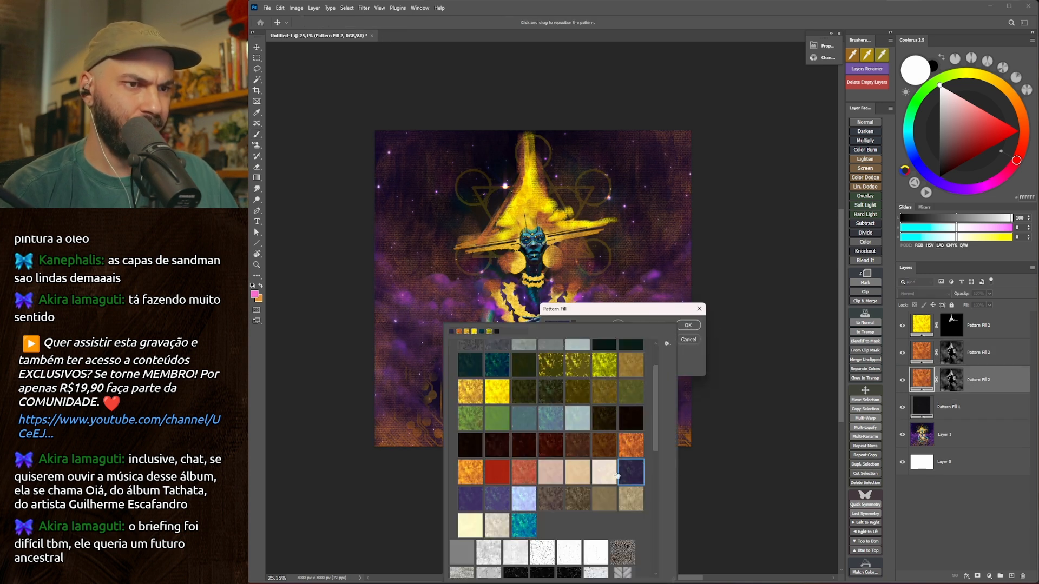
click(510, 539)
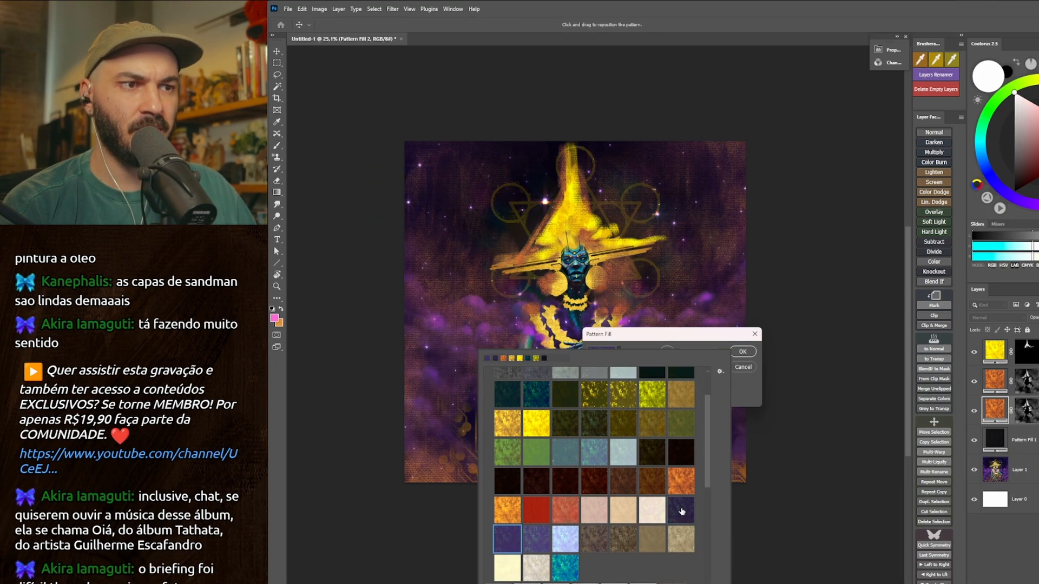
click(743, 397)
click(742, 351)
key(b)
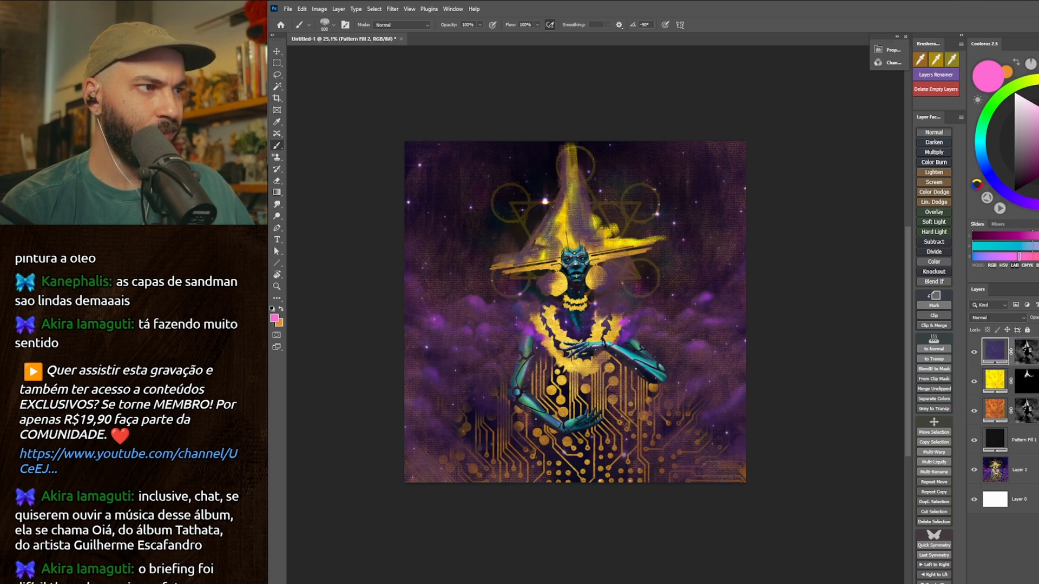
Fill the purple pattern fill's layer mask with white to spread the texture over the whole canvas.
click(1031, 353)
key(alt+i)
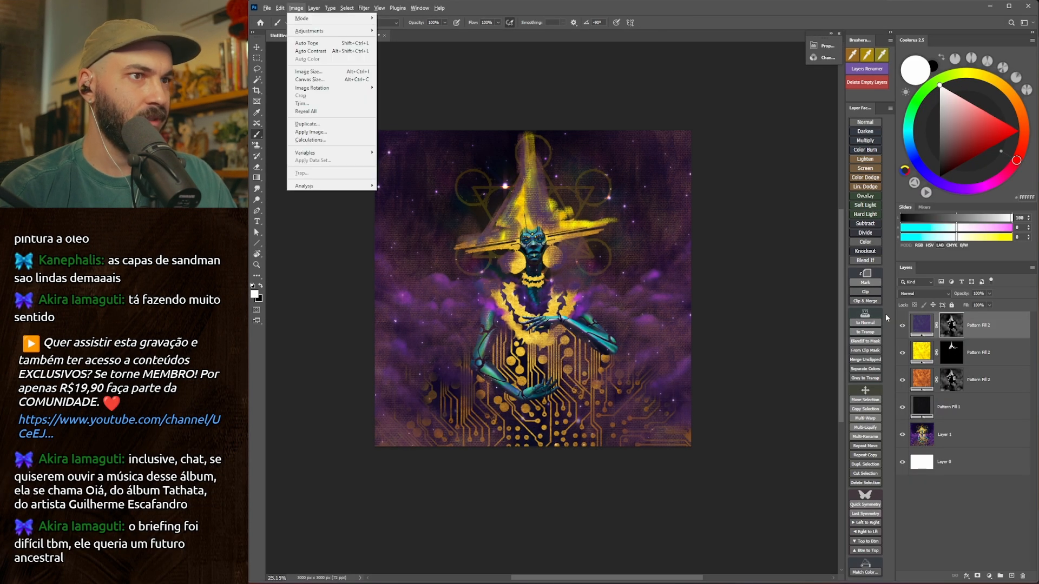
key(Escape)
key(alt+BackSpace)
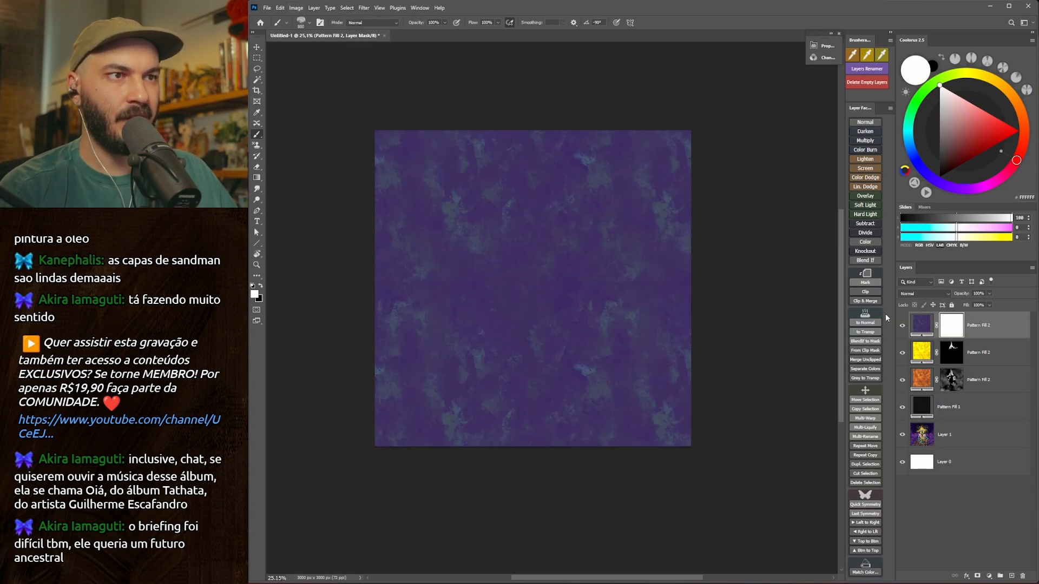
Try several blend modes on the purple pattern fill, comparing with it hidden, and settle on Hard Light.
click(921, 297)
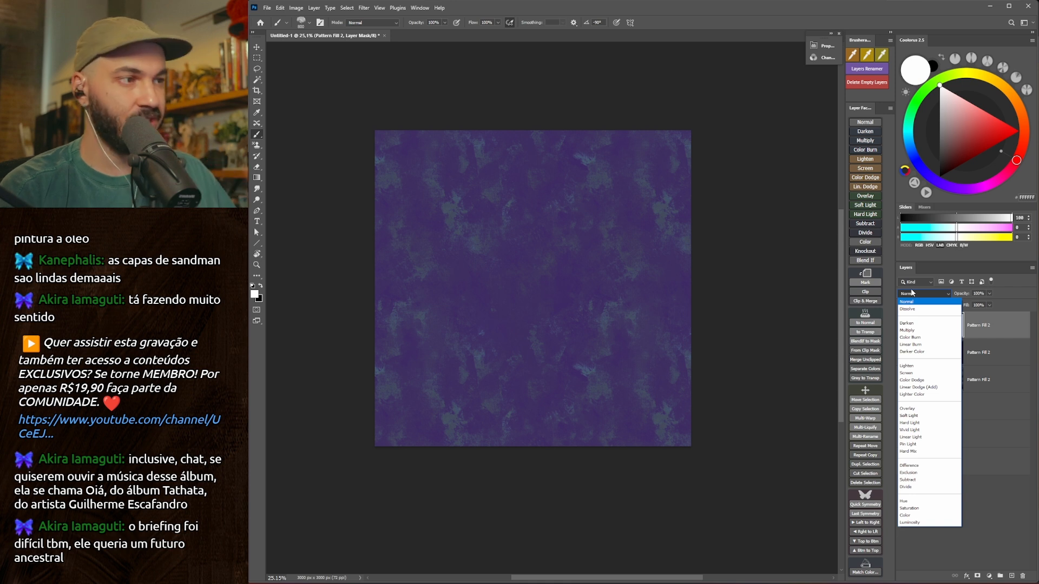
click(917, 380)
click(902, 324)
click(903, 327)
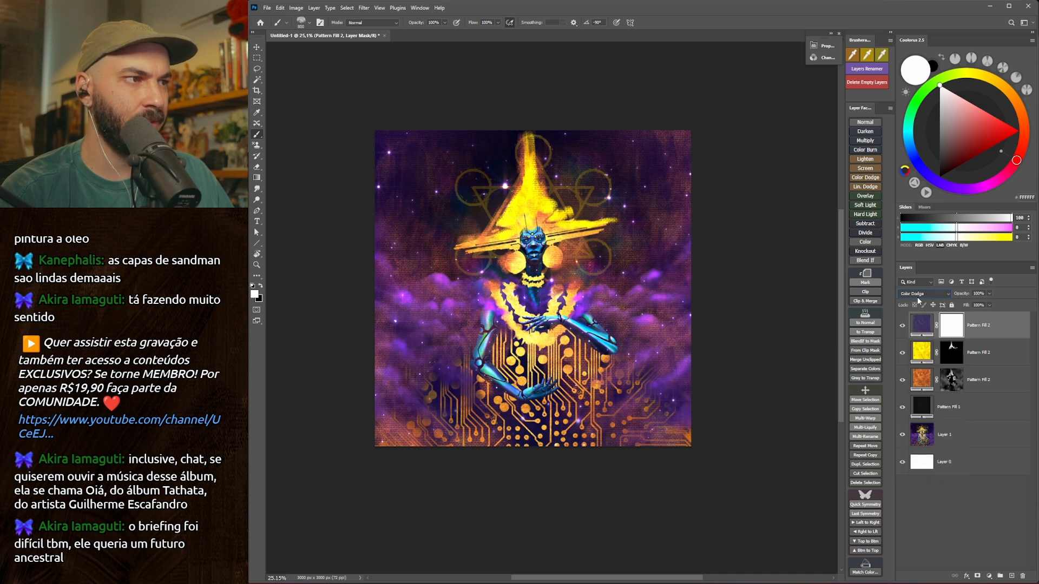
scroll(917, 297, down, 3)
scroll(916, 297, down, 2)
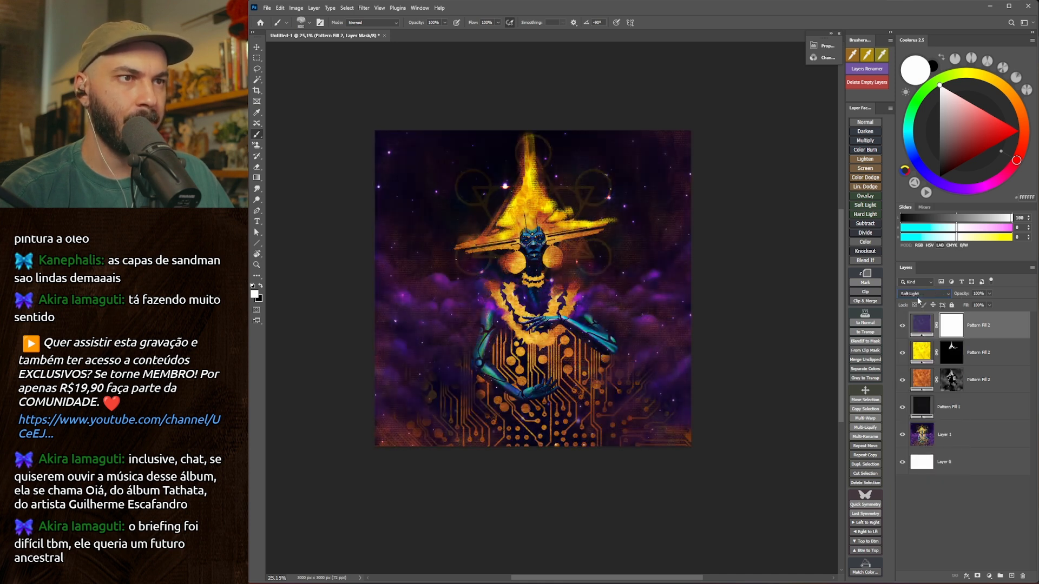
click(903, 325)
click(903, 326)
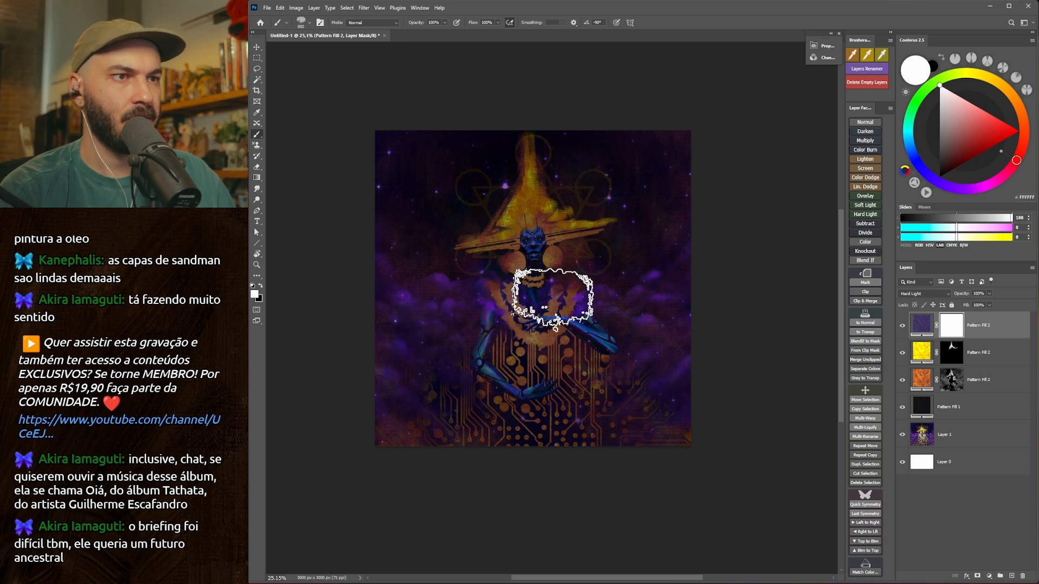
Set black as the painting colour and choose a scattered texture brush for the purple pattern's mask.
key(bracketleft)
key(x)
drag(543, 324, 536, 339)
right_click(536, 294)
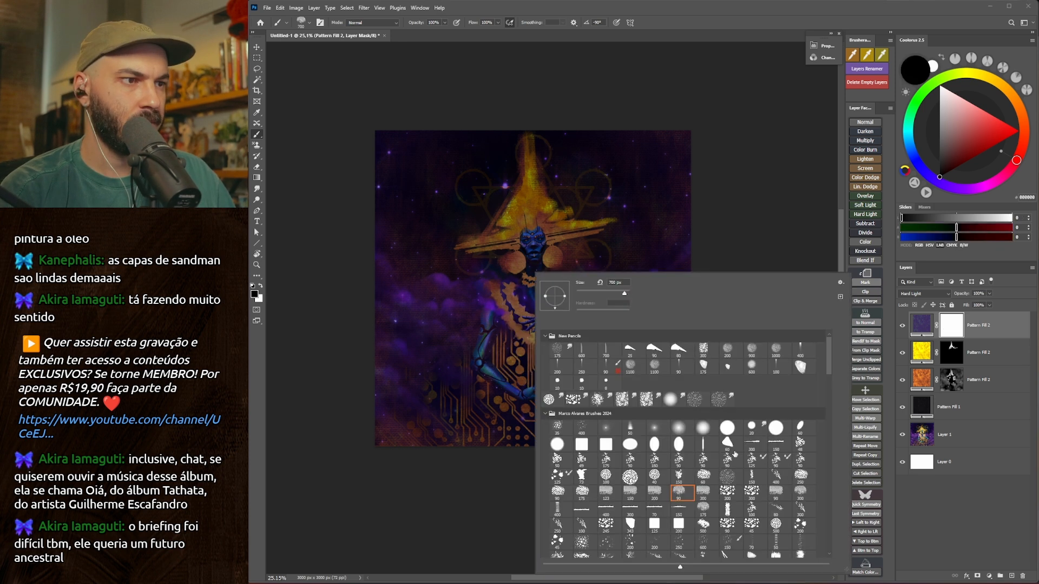
click(707, 462)
click(663, 264)
Mask the purple pattern away from the figure's chest, face and hat with large black strokes.
key(bracketright)
key(bracketright)
key(bracketright)
key(bracketright)
key(bracketright)
key(bracketright)
key(bracketright)
key(bracketright)
key(bracketright)
mouse_move(521, 351)
mouse_down()
mouse_move(567, 236)
mouse_move(549, 216)
mouse_move(501, 308)
mouse_move(528, 271)
mouse_move(536, 211)
mouse_move(512, 274)
mouse_move(504, 166)
mouse_move(534, 238)
mouse_move(522, 219)
mouse_up()
mouse_move(506, 181)
mouse_down()
mouse_move(481, 226)
mouse_move(530, 160)
mouse_up()
drag(572, 195, 571, 284)
Mask the purple pattern off the figure's arms, hands and shoulder, varying the brush size.
key(bracketleft)
key(bracketleft)
key(bracketleft)
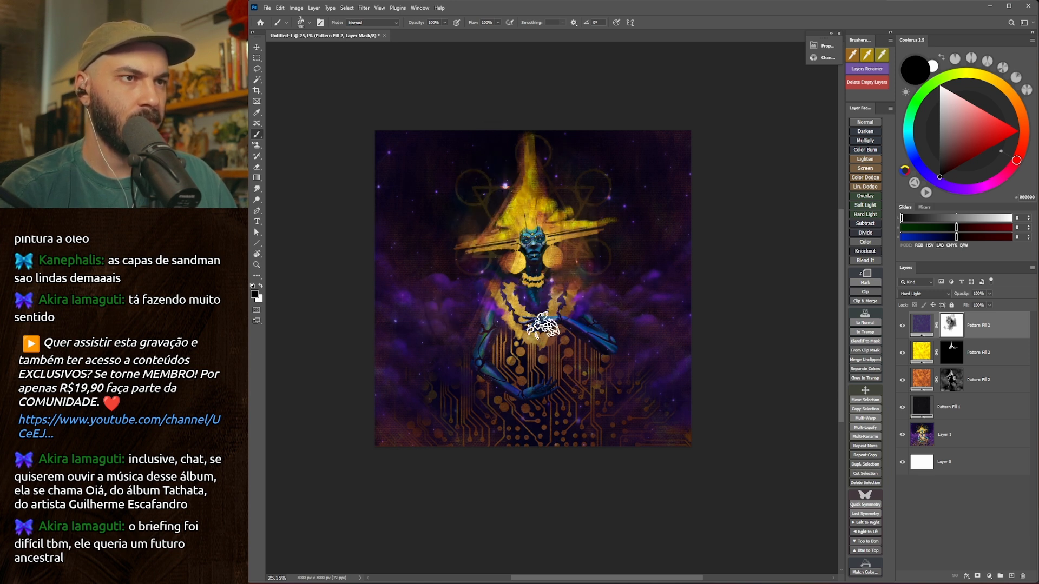
key(bracketright)
key(bracketright)
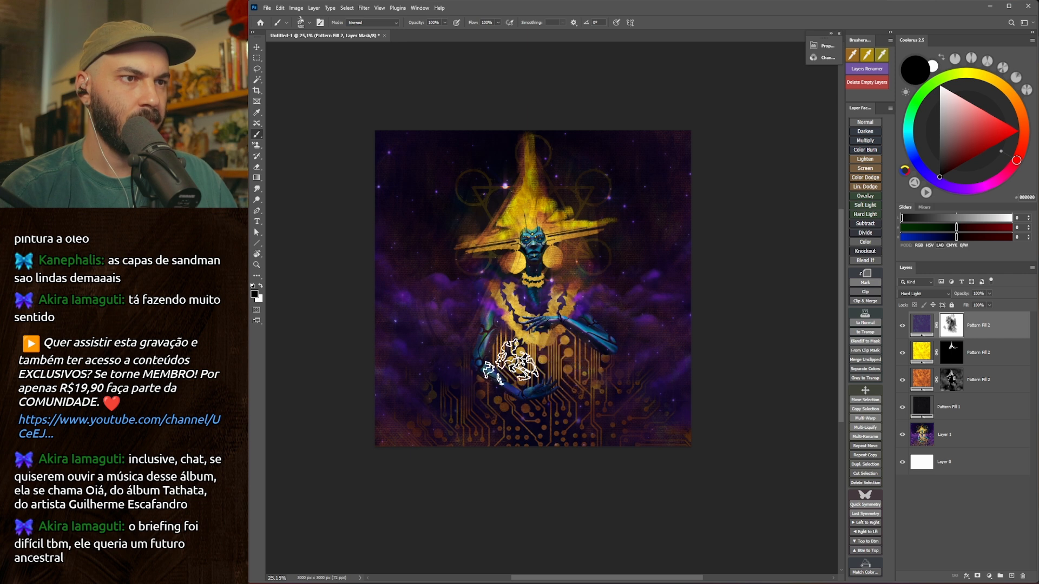
key(bracketleft)
key(bracketleft)
key(bracketleft)
key(bracketleft)
key(bracketleft)
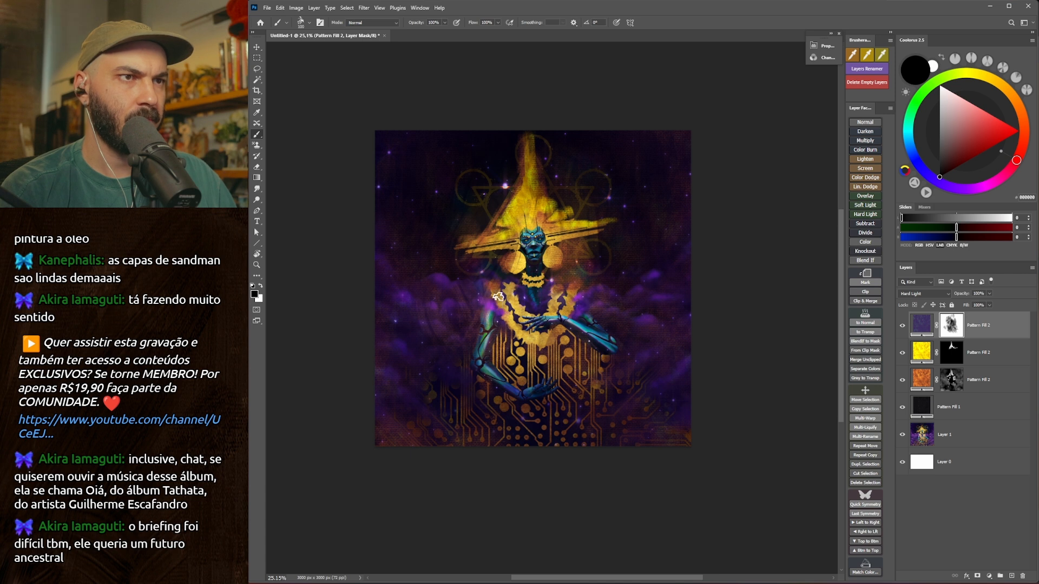
Thin the purple pattern over the clouds beside the figure and around the hat, adjusting the brush size.
key(bracketright)
key(bracketright)
key(bracketright)
key(bracketright)
key(bracketright)
key(bracketright)
mouse_move(453, 310)
mouse_down()
mouse_move(486, 299)
mouse_move(439, 315)
mouse_up()
key(bracketright)
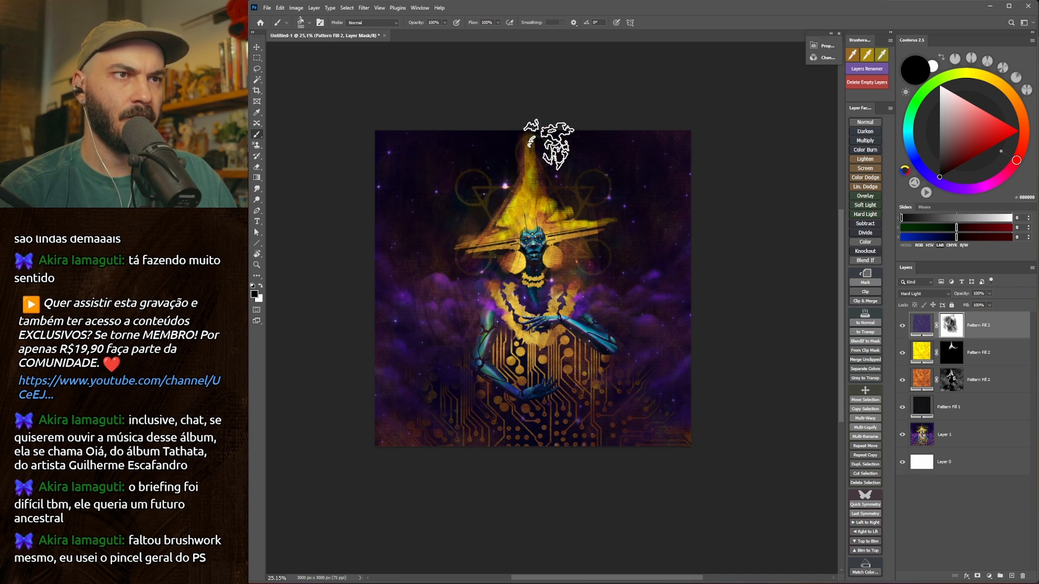
key(bracketleft)
key(bracketleft)
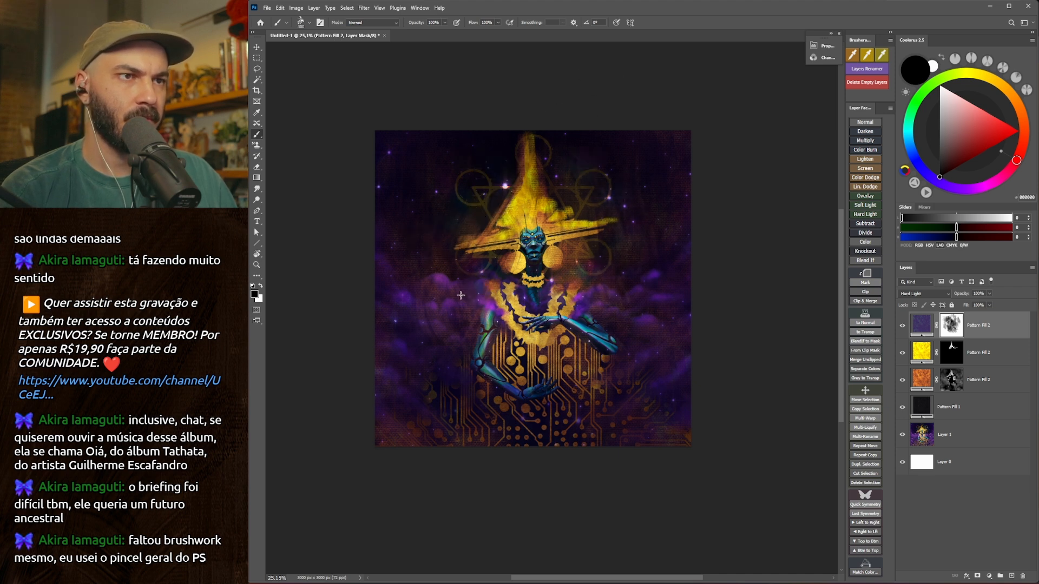
key(bracketright)
key(bracketleft)
key(bracketleft)
key(bracketleft)
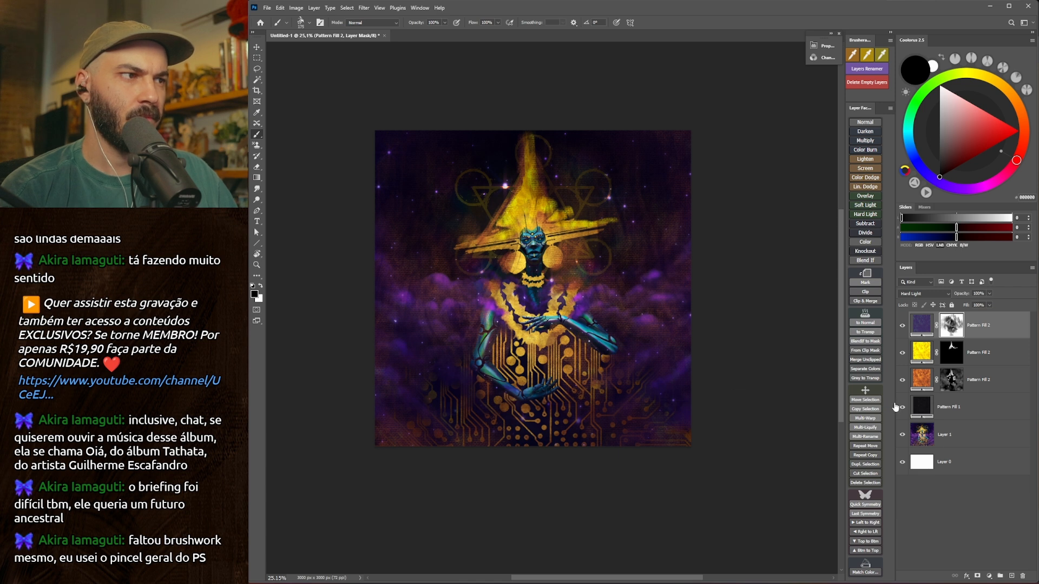
Duplicate the original painting layer to the top of the stack and toggle its visibility to compare before and after.
drag(964, 436, 953, 331)
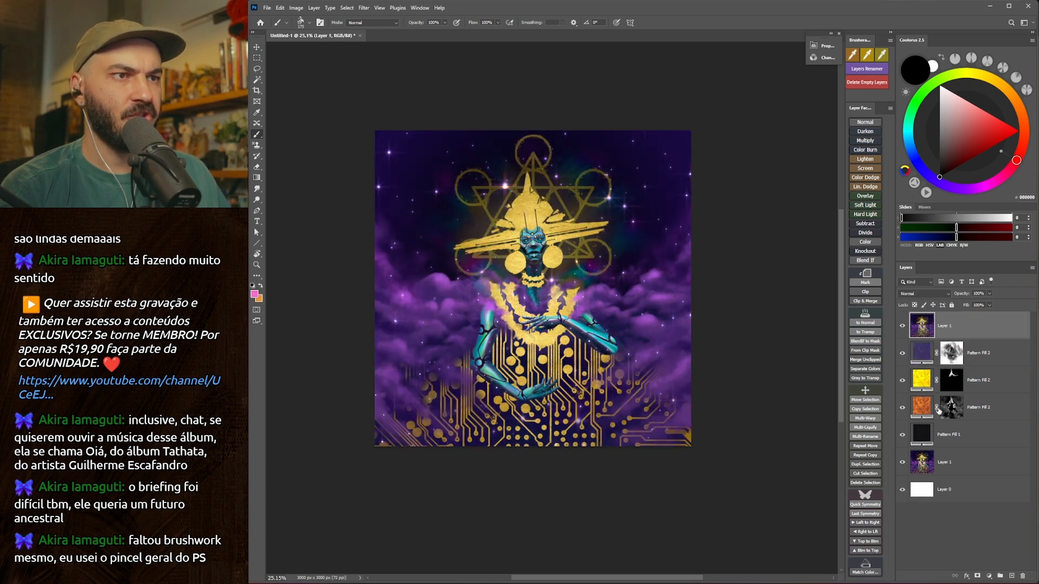
click(902, 325)
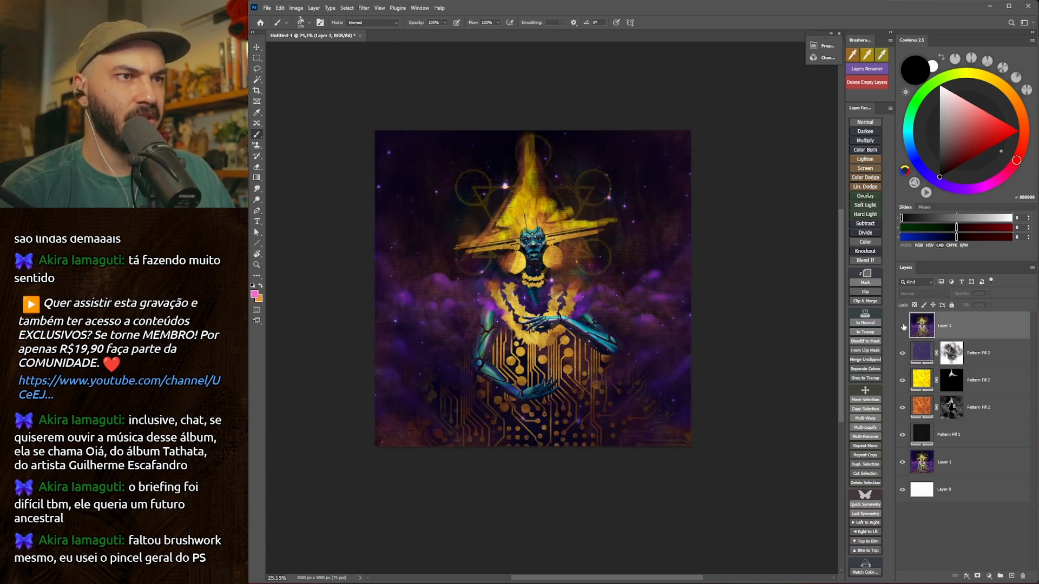
click(902, 326)
click(902, 325)
click(903, 325)
click(902, 326)
click(902, 325)
click(902, 326)
Examine the textured painting close up and as a whole, comparing it with the original copy.
ctrl+drag(399, 292, 546, 283)
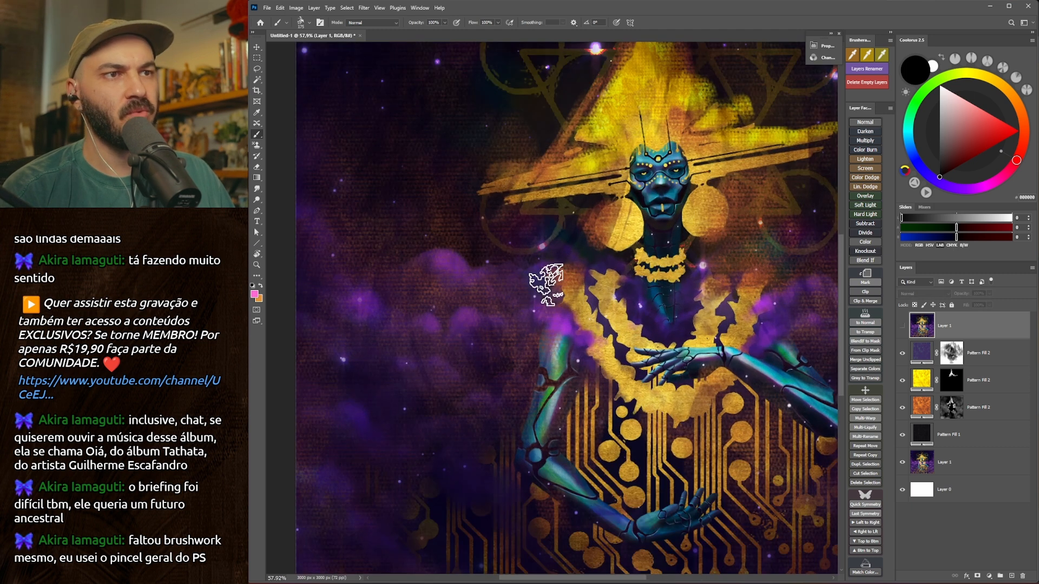
drag(581, 235, 503, 271)
ctrl+drag(442, 292, 409, 295)
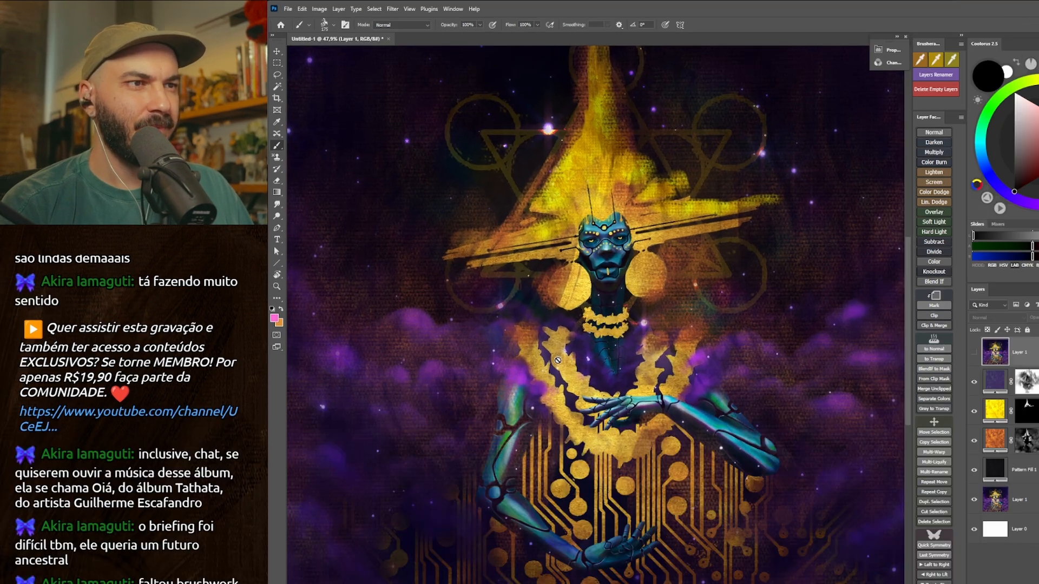
drag(573, 396, 564, 378)
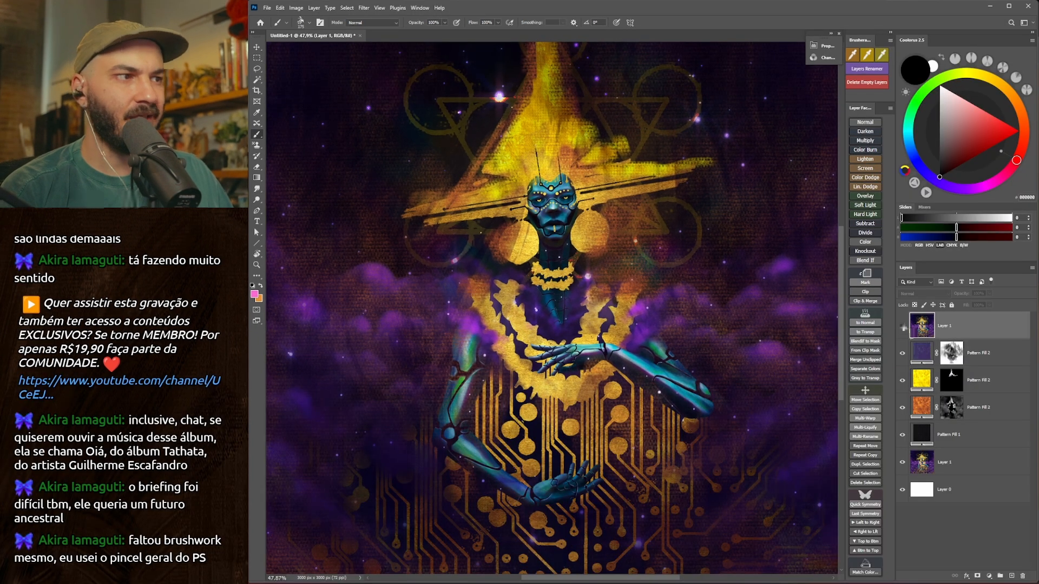
click(902, 326)
click(903, 327)
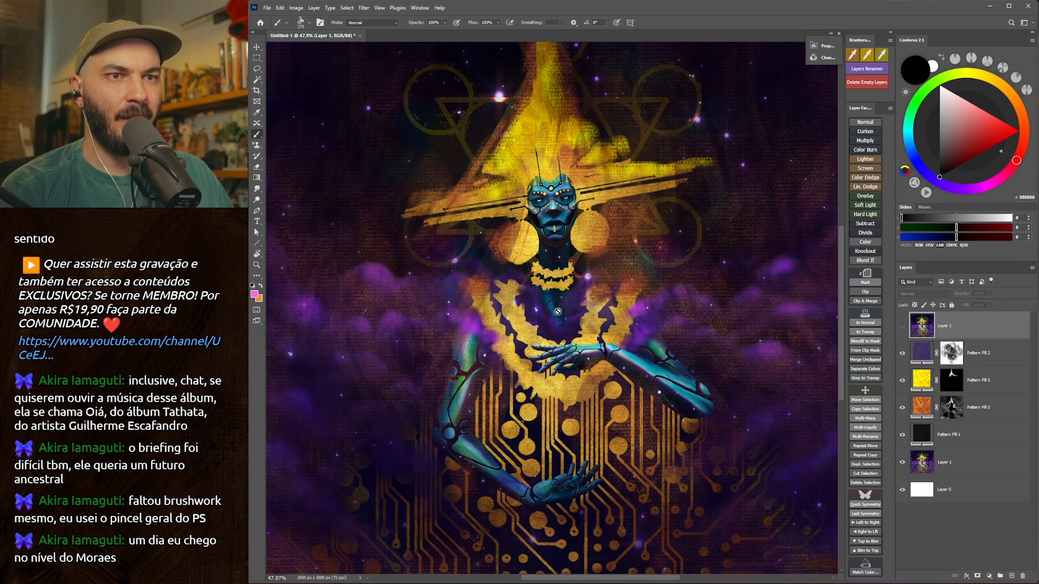
scroll(558, 311, up, 6)
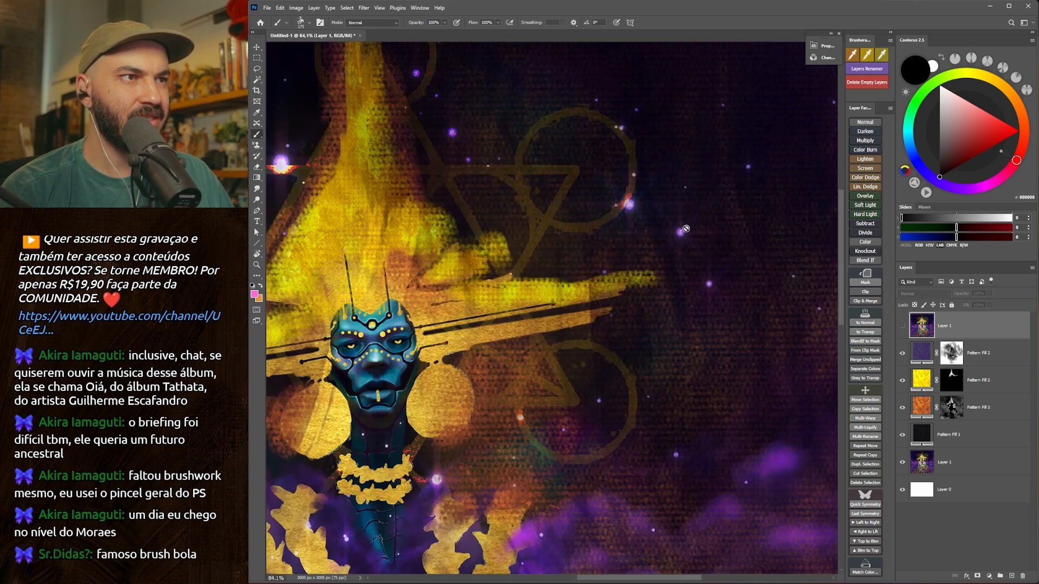
scroll(686, 229, down, 6)
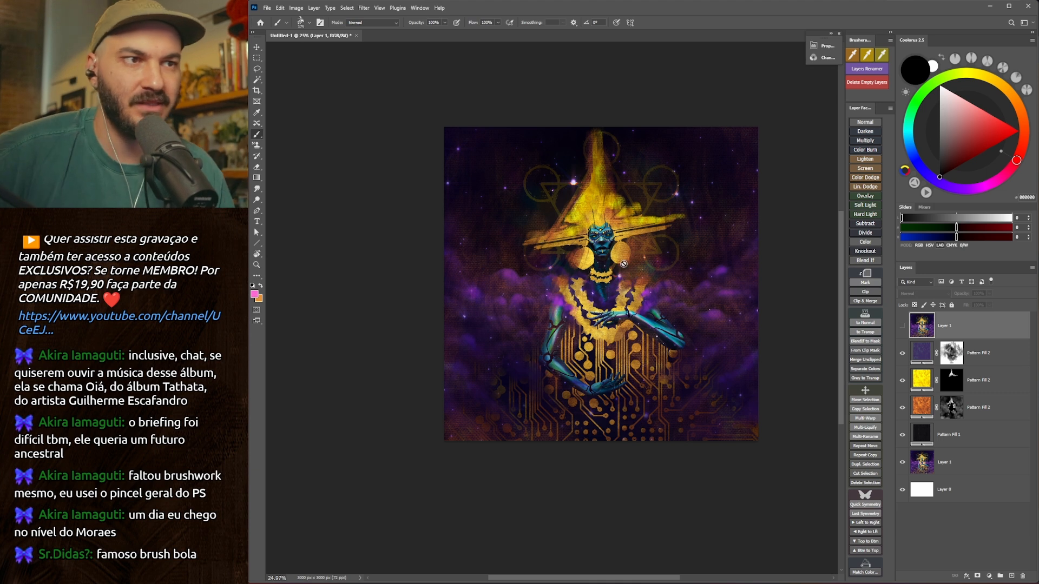
scroll(625, 258, up, 1)
scroll(613, 330, up, 1)
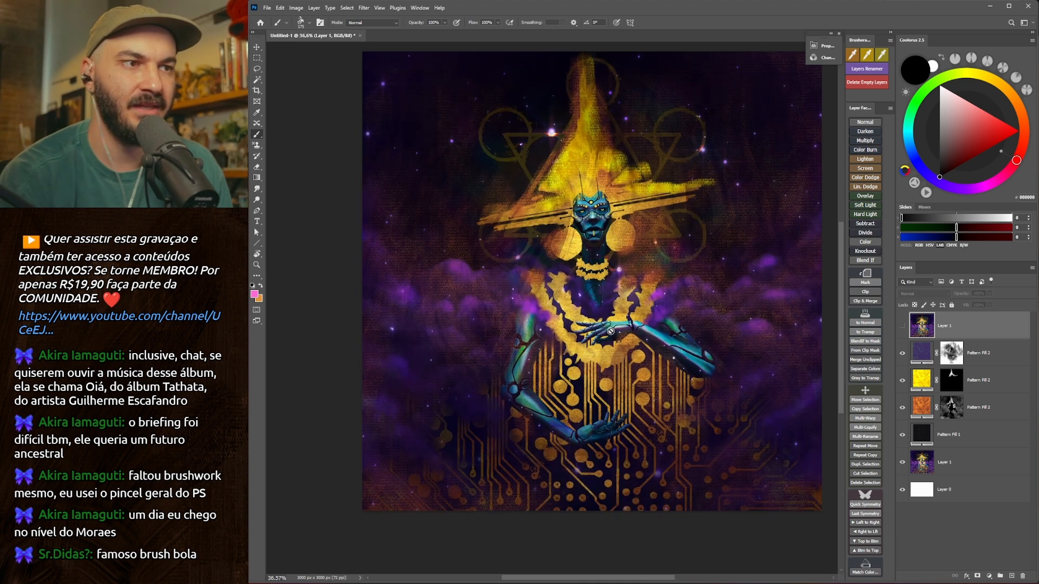
scroll(595, 376, down, 3)
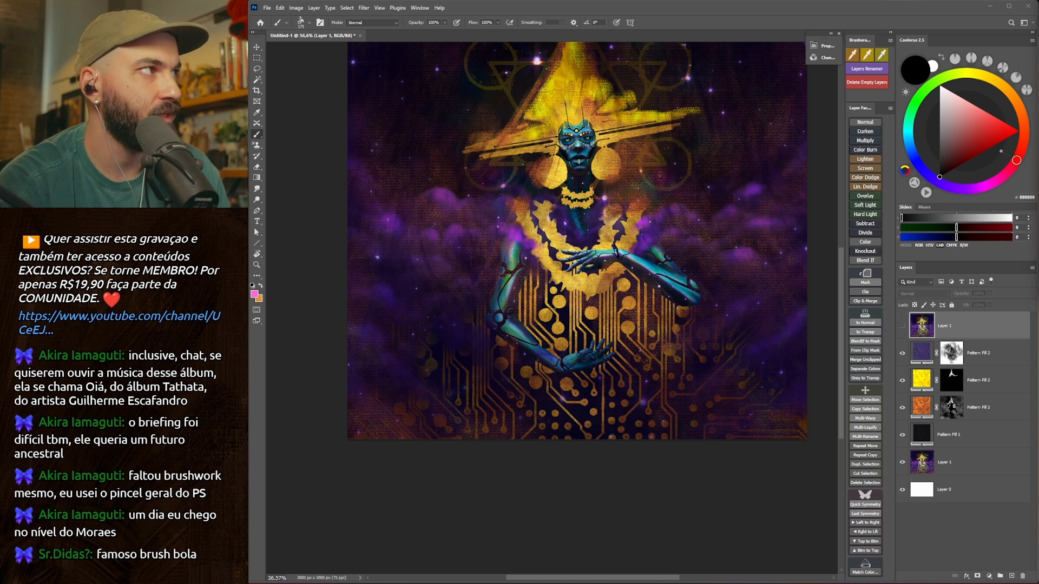
Place the circuit-board image below the hidden original copy and scale it to span the painting's width over the lower area.
drag(983, 329, 974, 363)
key(ctrl+t)
drag(761, 240, 833, 250)
drag(698, 260, 697, 320)
key(Return)
Blend the circuit-board layer with Blend If, splitting the current layer's highlights at 47/210 and the underlying shadows at 18/46.
right_click(946, 354)
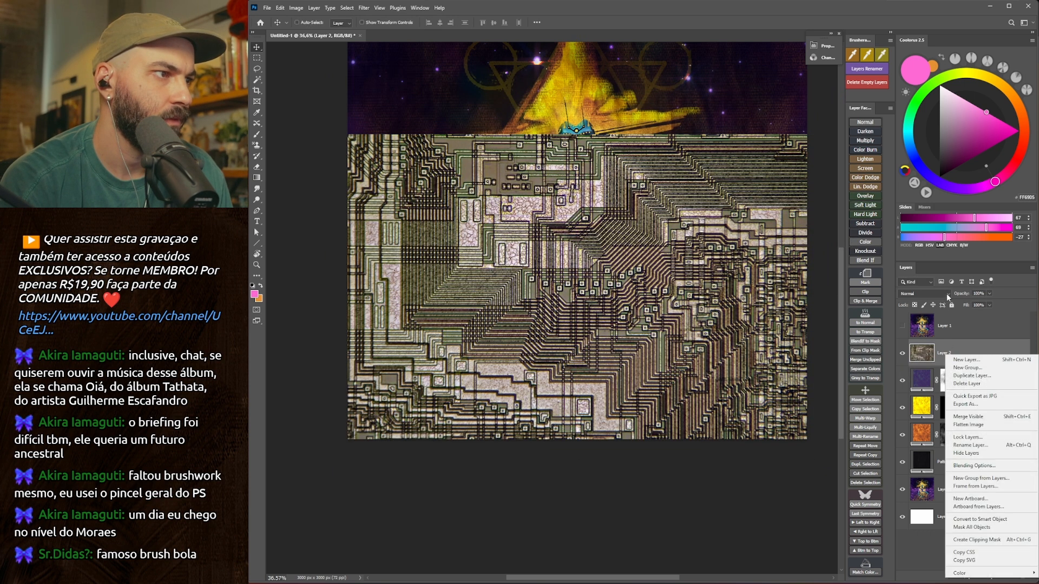
click(915, 364)
double_click(916, 356)
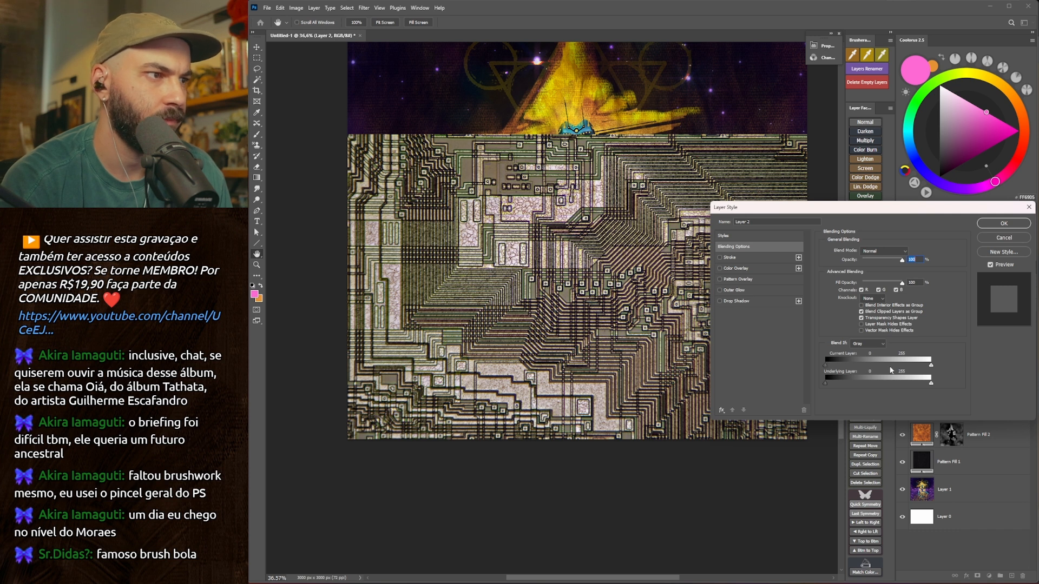
drag(930, 367, 846, 384)
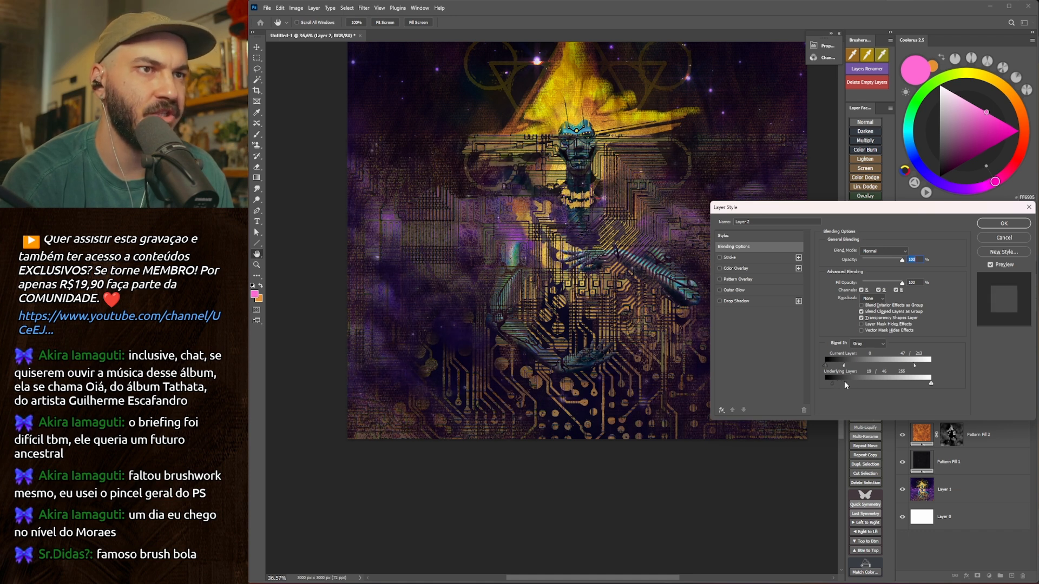
click(1004, 223)
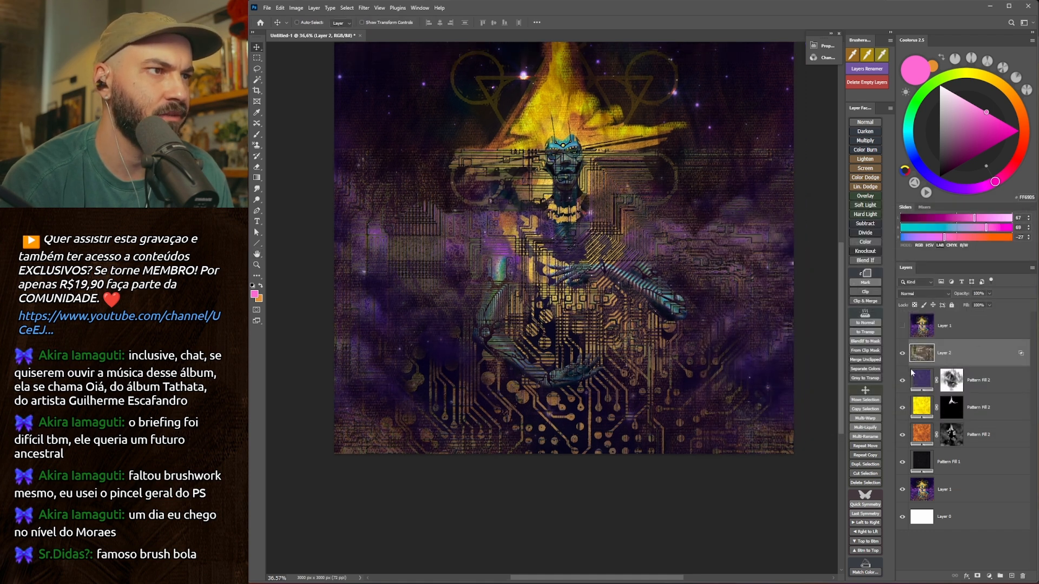
Add a layer mask to the circuit-board layer and paint black over the hat brim and face.
click(977, 577)
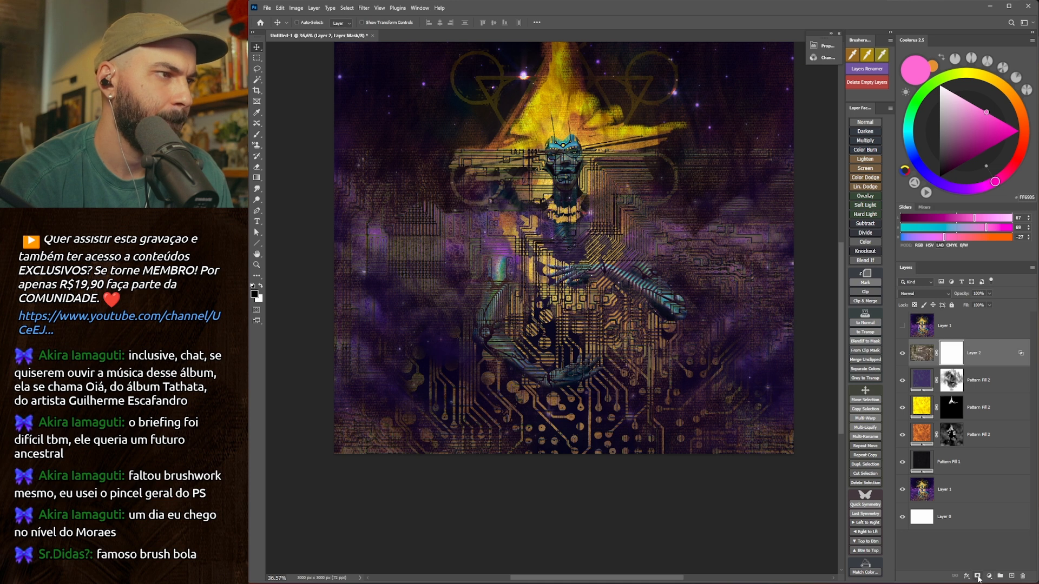
key(d)
key(b)
mouse_move(459, 198)
mouse_down()
mouse_move(461, 239)
mouse_move(540, 208)
mouse_up()
mouse_move(578, 176)
mouse_down()
mouse_move(533, 104)
mouse_move(567, 212)
mouse_move(585, 200)
mouse_up()
Mask the circuit texture off the figure's neck and chest, alternating between smaller and larger brush sizes.
key(bracketleft)
key(bracketleft)
key(bracketleft)
key(bracketright)
key(bracketright)
key(bracketright)
mouse_move(597, 301)
mouse_down()
mouse_move(530, 265)
mouse_move(574, 346)
mouse_move(551, 324)
mouse_up()
key(bracketleft)
key(bracketleft)
key(bracketleft)
key(bracketleft)
key(bracketleft)
key(bracketleft)
key(bracketright)
key(bracketright)
key(bracketright)
key(bracketright)
key(bracketright)
key(bracketleft)
key(bracketleft)
key(bracketleft)
key(bracketleft)
key(bracketleft)
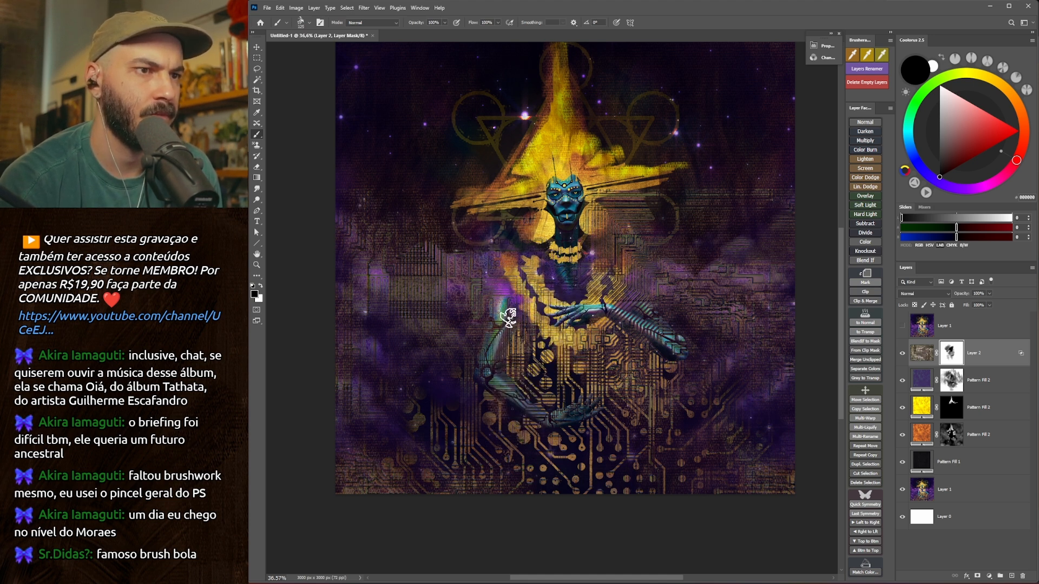
Fade the circuit texture over the clouds and sky on both sides of the figure with a larger brush.
key(bracketright)
key(bracketright)
key(bracketright)
key(bracketright)
key(bracketright)
key(bracketright)
key(bracketright)
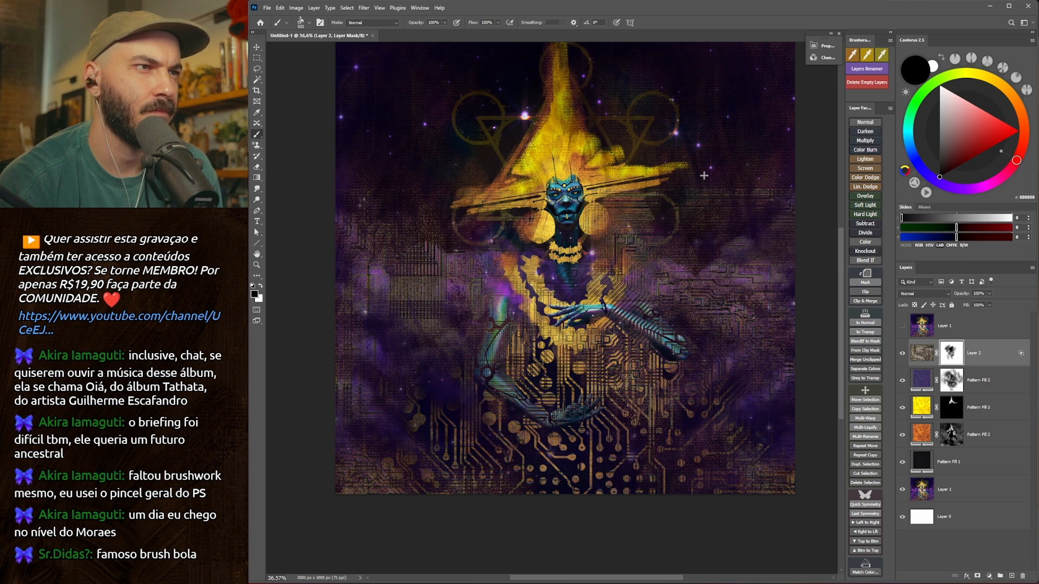
drag(747, 252, 674, 281)
drag(674, 265, 669, 283)
mouse_move(601, 275)
mouse_down()
mouse_move(392, 285)
mouse_move(560, 281)
mouse_move(449, 285)
mouse_up()
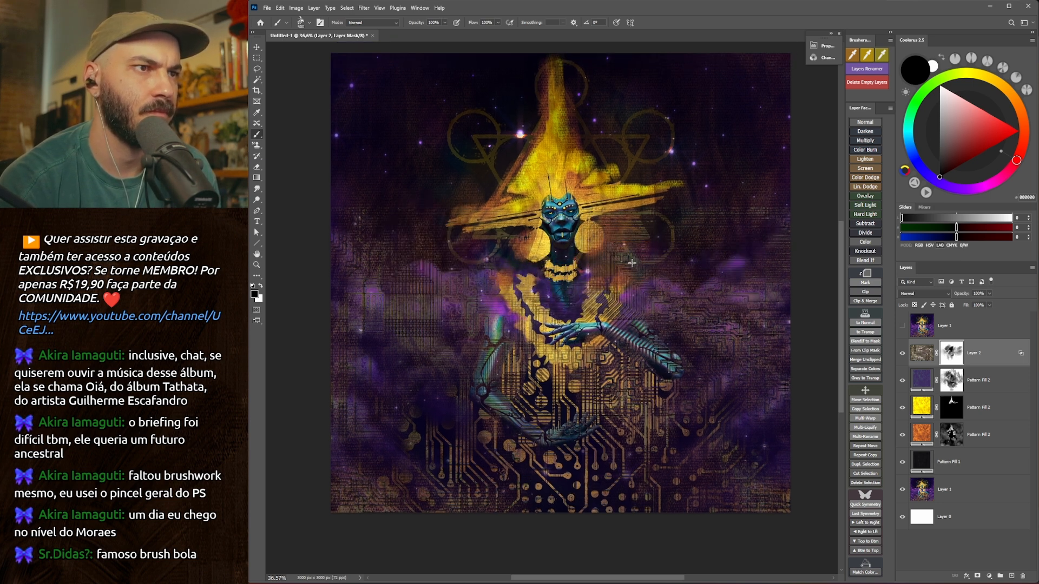
Clean the circuit texture off the necklace and raised hand with a progressively smaller brush.
key(bracketleft)
key(bracketleft)
key(bracketleft)
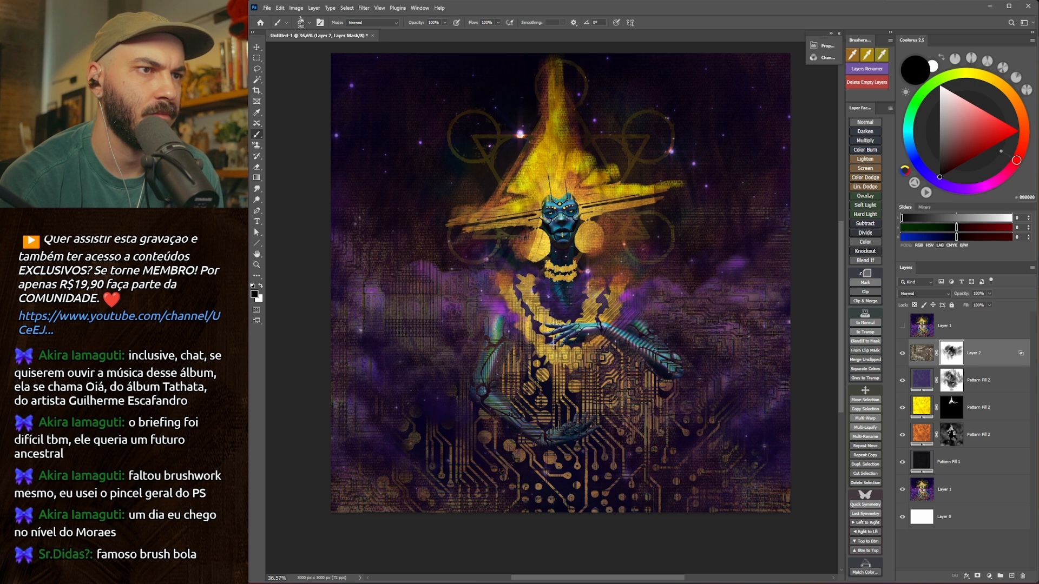
drag(569, 363, 566, 344)
drag(600, 437, 644, 419)
key(bracketleft)
key(bracketleft)
key(bracketleft)
key(bracketleft)
key(bracketleft)
key(bracketleft)
key(bracketleft)
key(bracketleft)
mouse_move(526, 320)
mouse_down()
mouse_move(611, 300)
mouse_move(569, 532)
mouse_up()
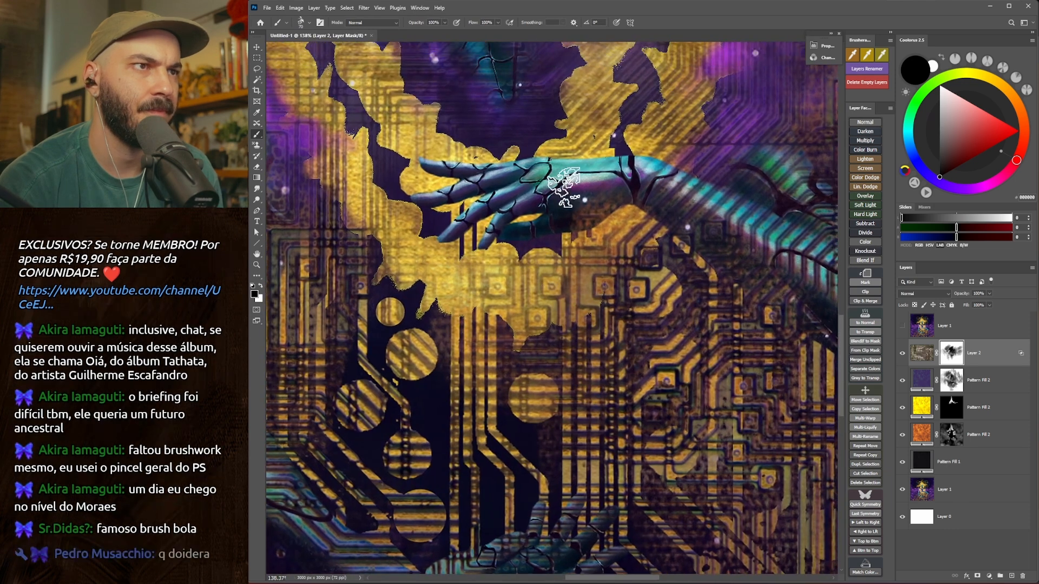
Paint white on the mask with a larger brush to bring circuit texture back around the raised hand.
key(x)
key(bracketright)
key(bracketright)
key(bracketright)
mouse_move(587, 174)
mouse_down()
mouse_move(632, 180)
mouse_move(589, 174)
mouse_move(569, 208)
mouse_up()
drag(451, 218, 444, 212)
mouse_move(647, 211)
mouse_down()
mouse_move(668, 209)
mouse_move(642, 261)
mouse_up()
Clean the circuit texture off the raised hand and its forearm on the layer mask, using a progressively smaller brush.
key(bracketleft)
key(bracketleft)
key(bracketleft)
key(bracketleft)
key(x)
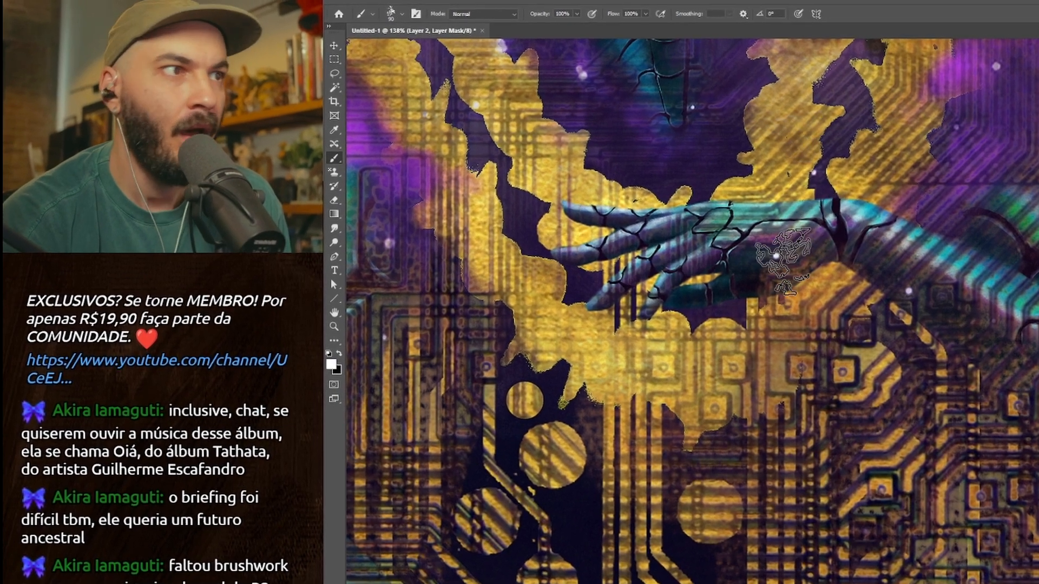
key(bracketleft)
key(bracketleft)
drag(1029, 333, 775, 342)
key(bracketleft)
key(bracketleft)
key(bracketleft)
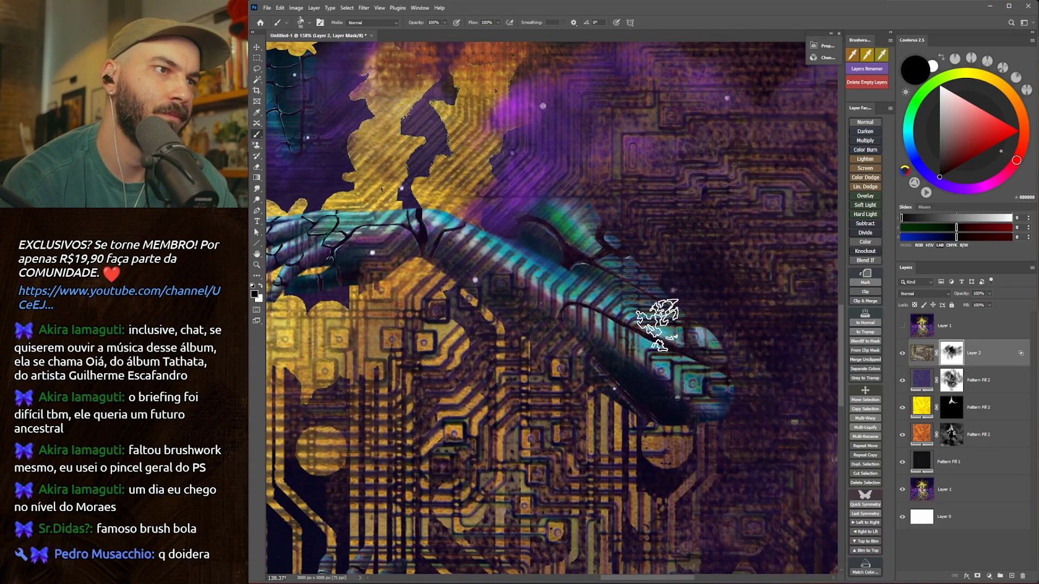
drag(308, 189, 561, 232)
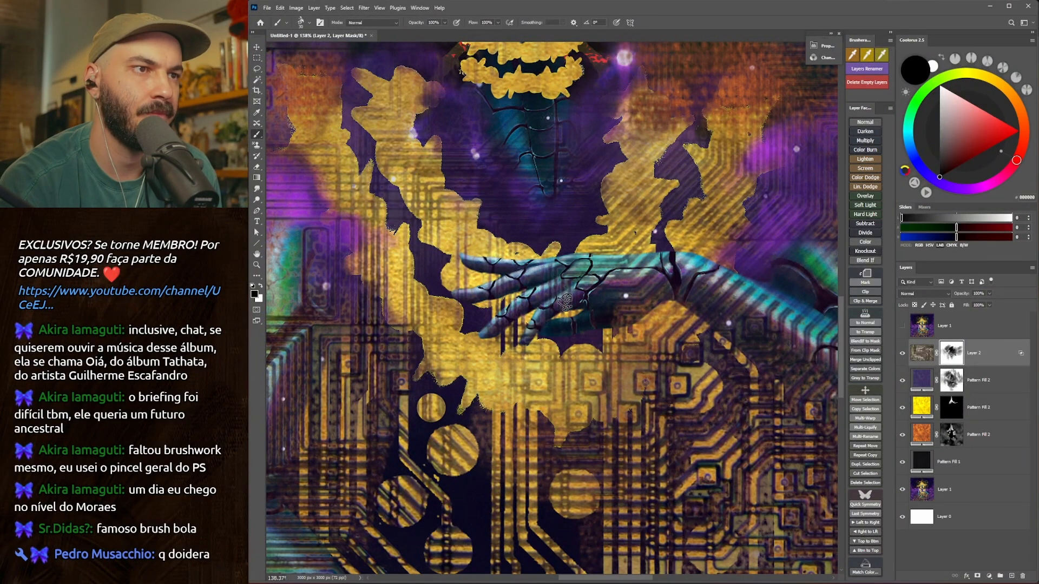
drag(498, 461, 523, 259)
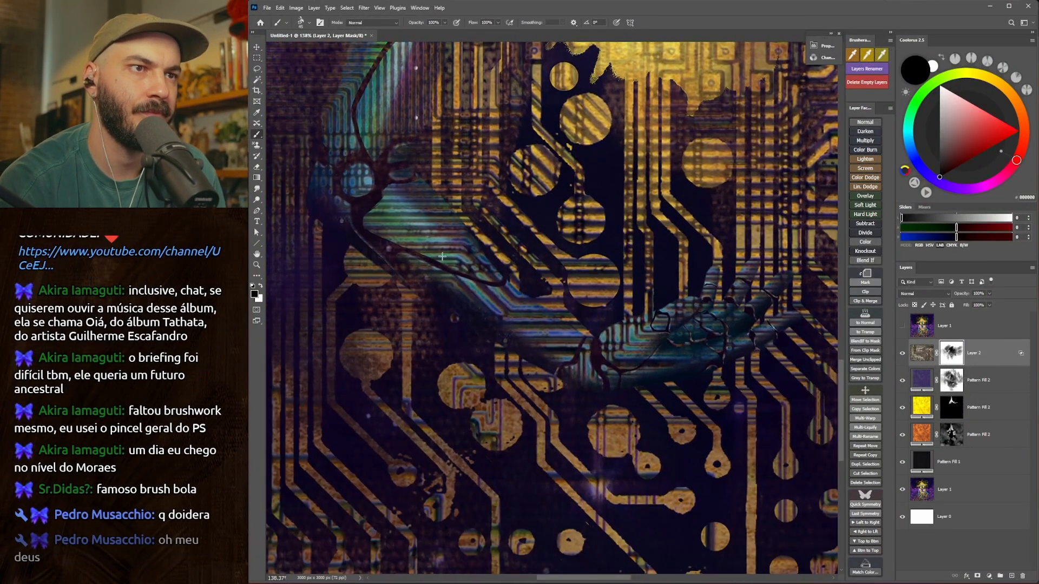
Compare the whole painting with and without the circuit texture layer by toggling its visibility.
key(z)
drag(501, 349, 430, 351)
mouse_move(529, 312)
mouse_down()
mouse_move(533, 354)
mouse_move(574, 383)
mouse_move(559, 369)
mouse_up()
key(b)
click(902, 356)
click(902, 356)
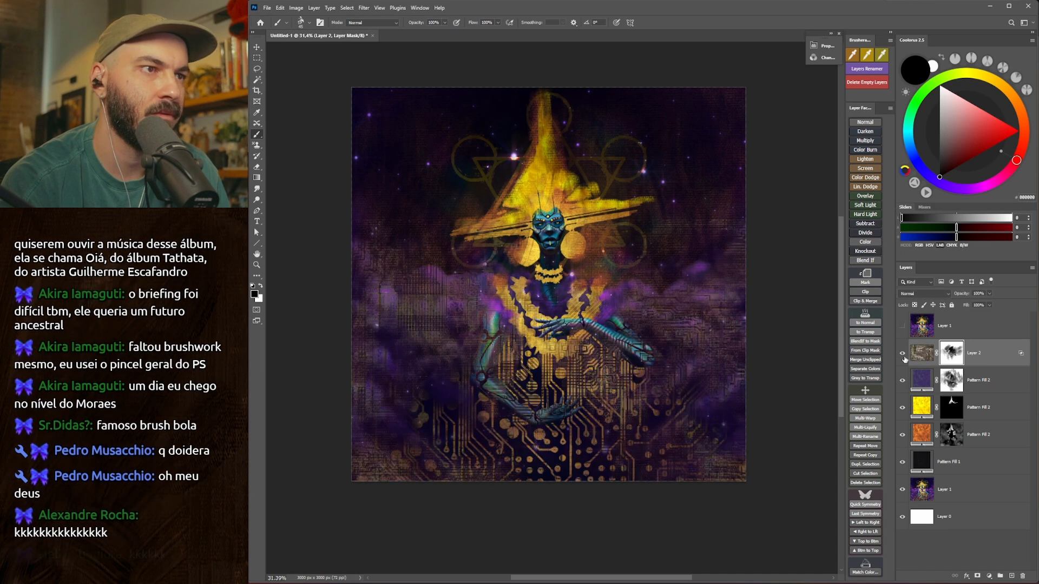
key(v)
mouse_move(663, 359)
mouse_down()
mouse_move(672, 294)
mouse_move(669, 354)
mouse_up()
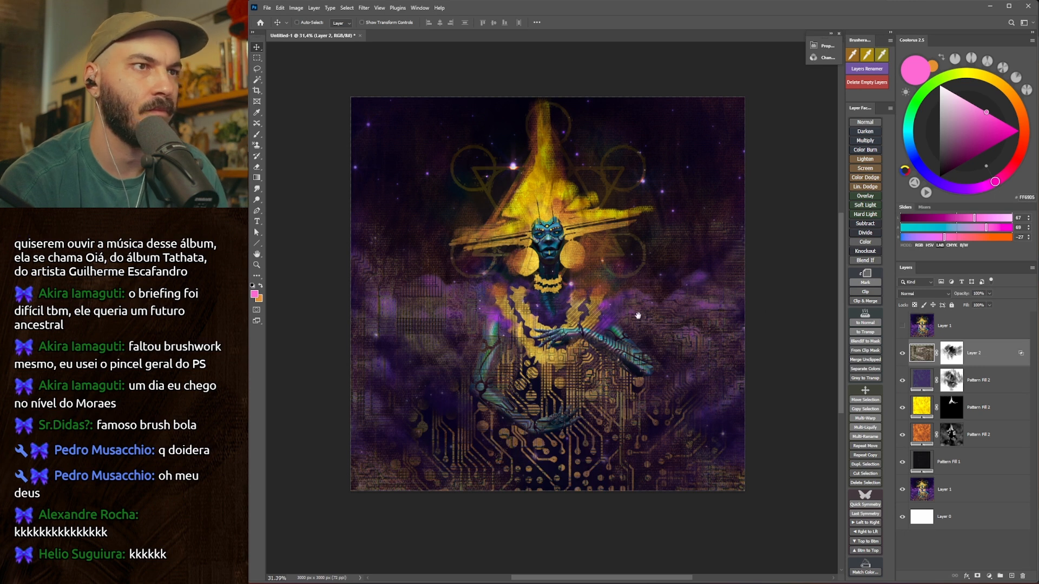
Paint white on the orange pattern's mask to bring out the circles and triangle left of the hat.
click(951, 408)
key(d)
key(b)
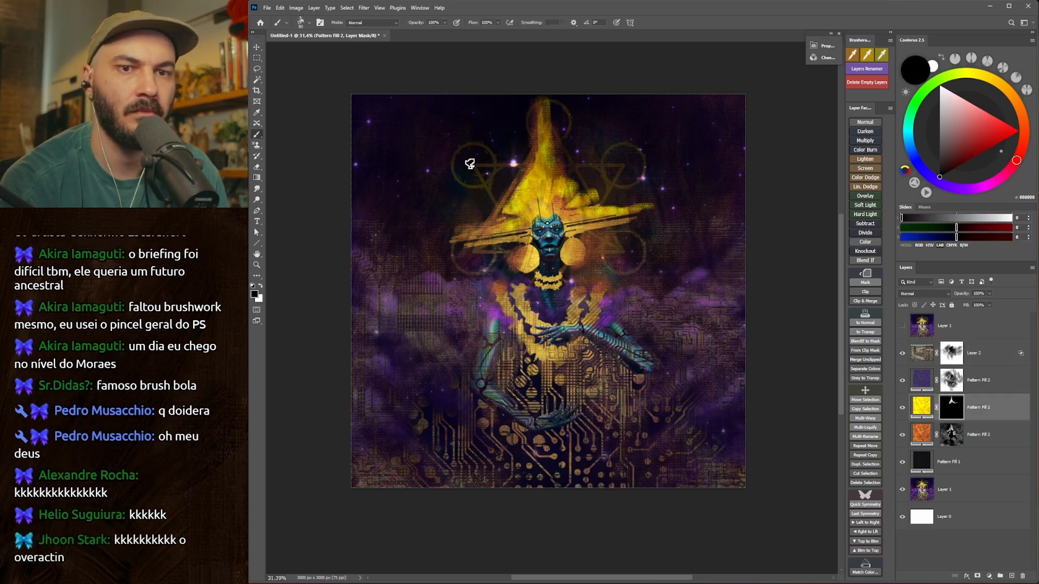
key(x)
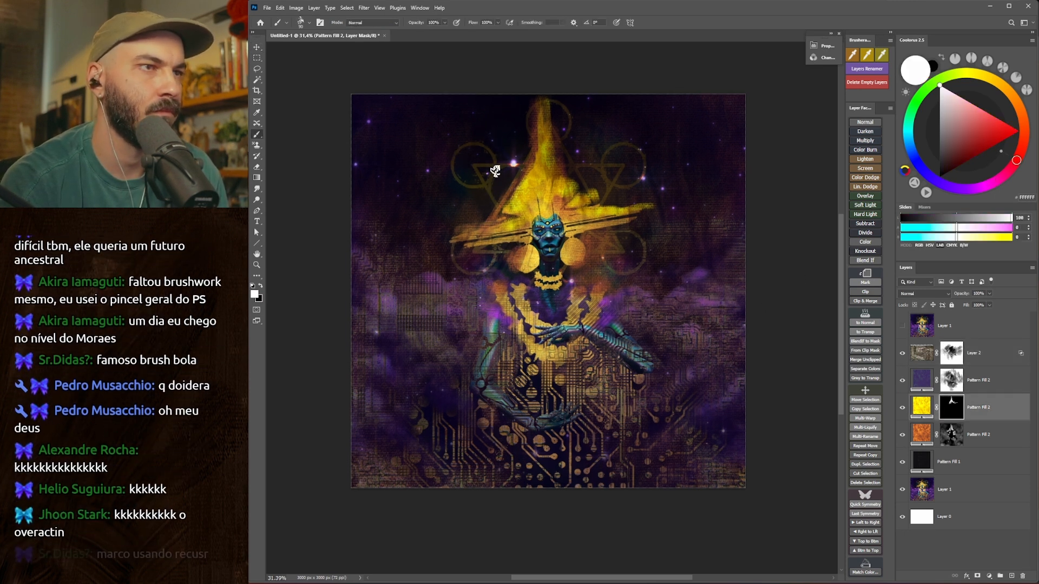
click(950, 433)
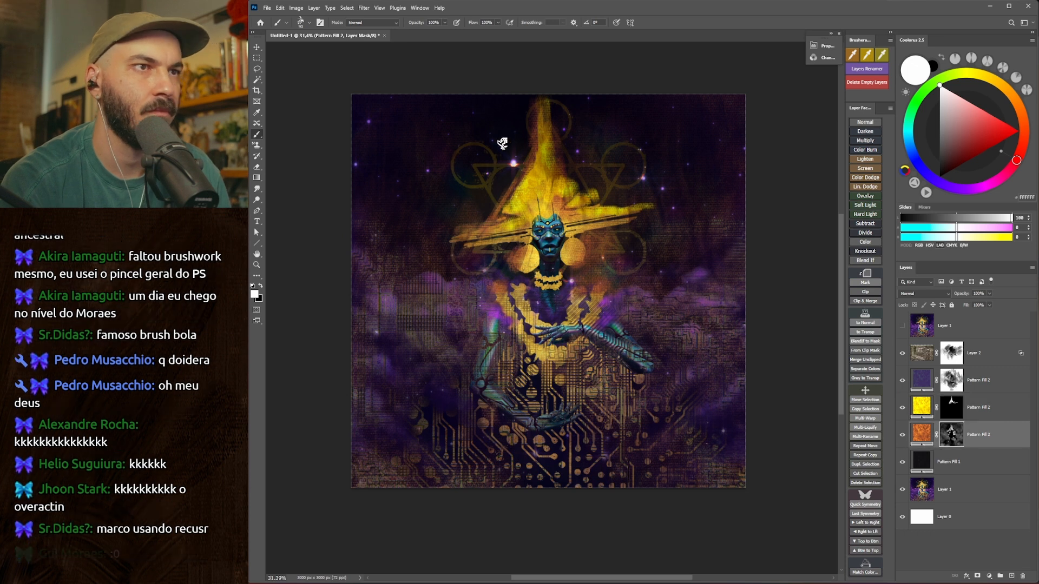
key(z)
click(504, 165)
key(b)
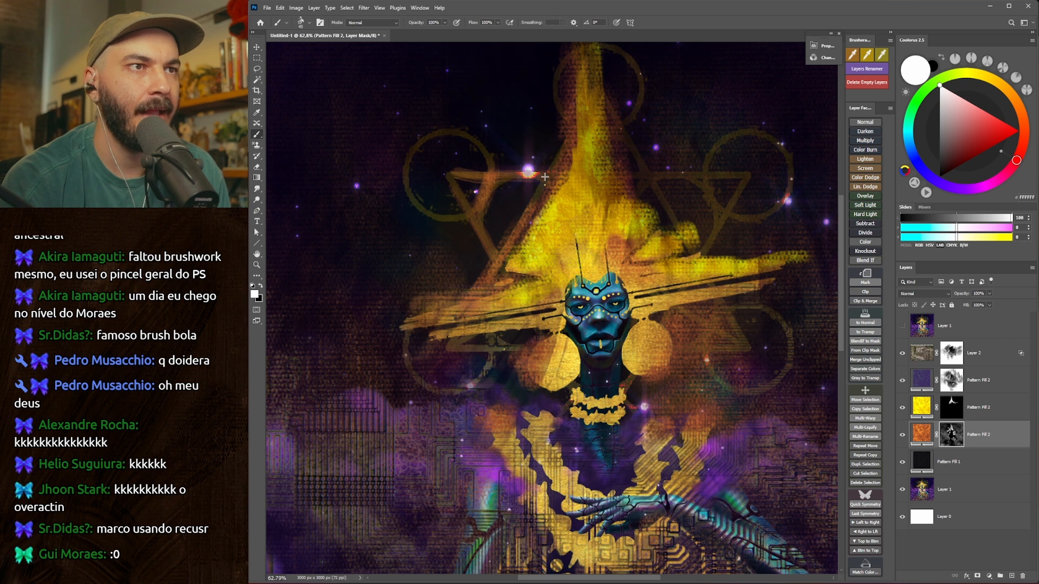
mouse_move(540, 171)
mouse_down()
mouse_move(466, 173)
mouse_move(488, 156)
mouse_move(453, 137)
mouse_move(431, 141)
mouse_move(460, 204)
mouse_up()
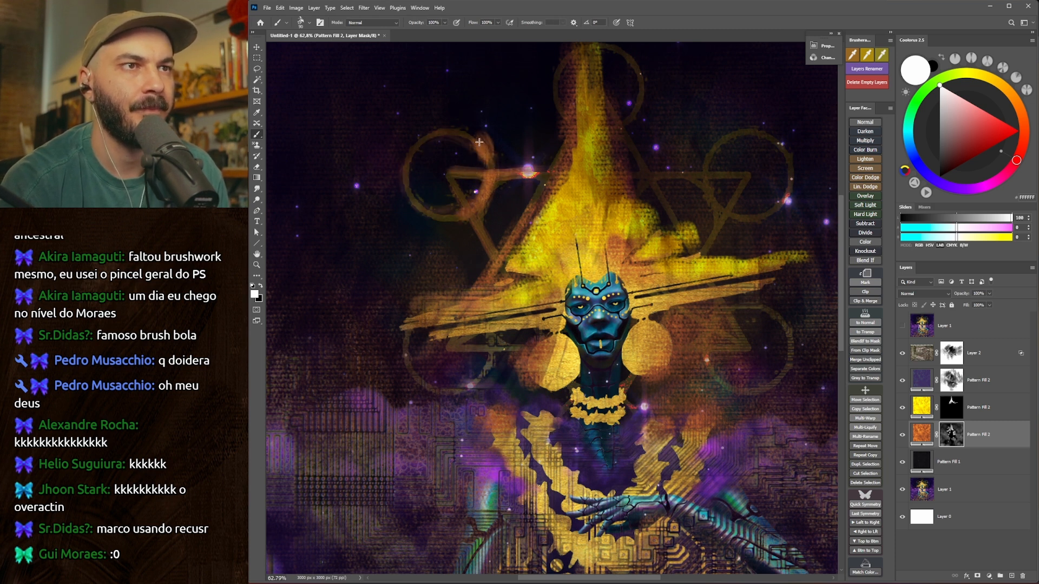
key([)
mouse_move(477, 318)
mouse_down()
mouse_move(456, 302)
mouse_move(416, 378)
mouse_move(484, 356)
mouse_up()
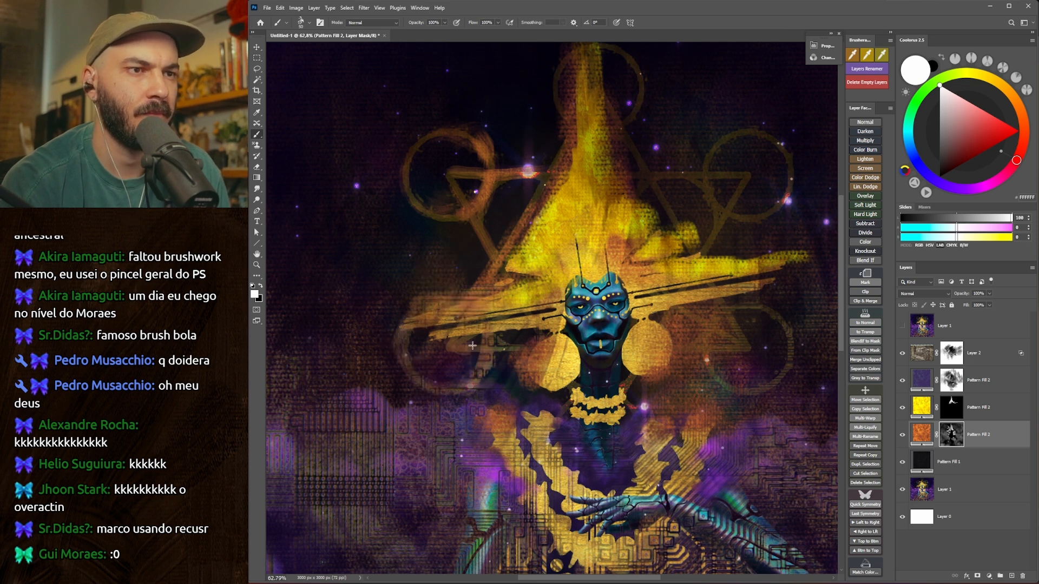
Reveal the orange pattern along the triangle's right edge and around the circle at the hat's peak with a larger brush.
drag(711, 174, 730, 176)
mouse_move(615, 114)
mouse_down()
mouse_move(685, 237)
mouse_move(636, 254)
mouse_up()
key(])
key(])
key(])
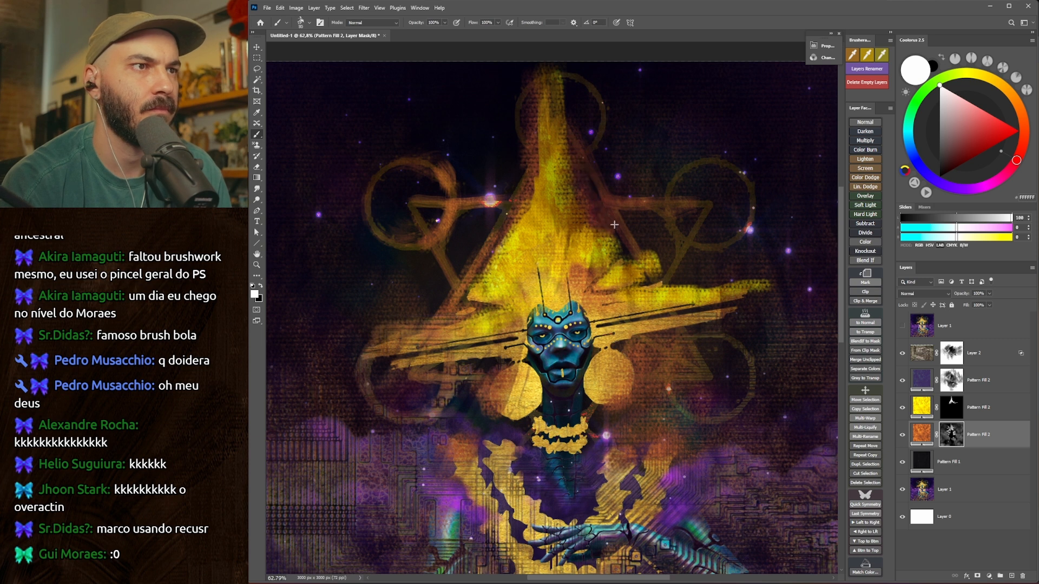
key(x)
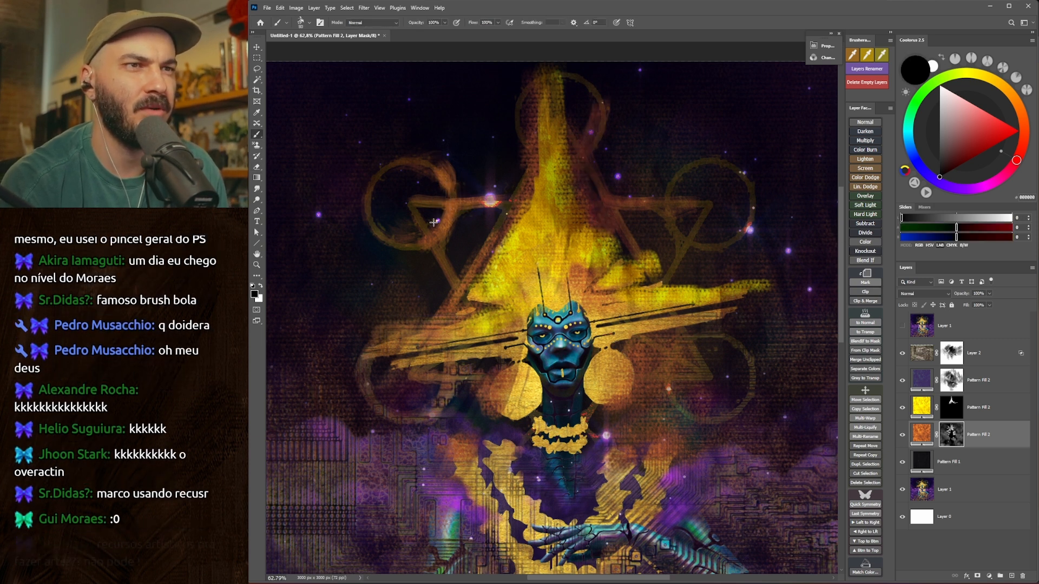
key(x)
drag(511, 98, 561, 164)
Paint the orange pattern into the two circles and connecting triangle lines right of the hat, adjusting the brush size.
mouse_move(669, 210)
mouse_down()
mouse_move(676, 232)
mouse_move(710, 245)
mouse_move(751, 217)
mouse_up()
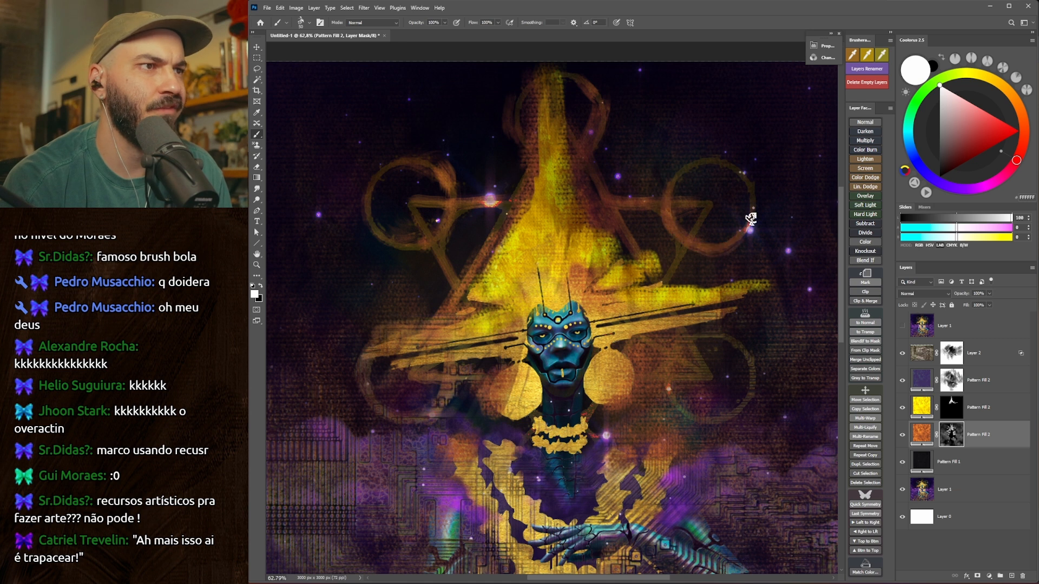
drag(713, 160, 732, 178)
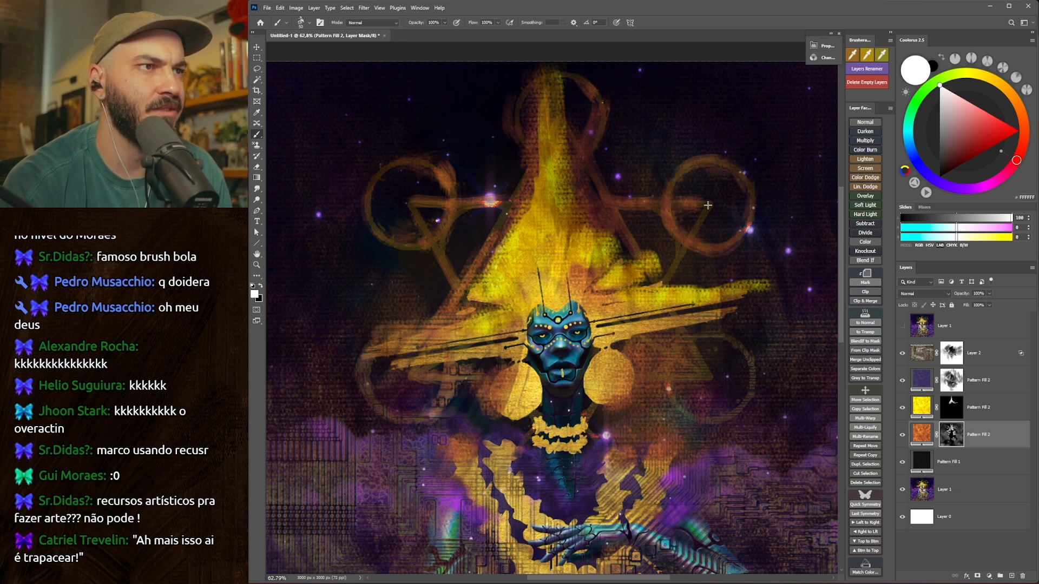
drag(688, 238, 662, 283)
key(bracketright)
mouse_move(666, 385)
mouse_down()
mouse_move(692, 415)
mouse_move(749, 389)
mouse_move(731, 346)
mouse_move(682, 332)
mouse_move(666, 399)
mouse_up()
key(bracketleft)
mouse_move(667, 399)
mouse_down()
mouse_move(629, 361)
mouse_move(639, 349)
mouse_up()
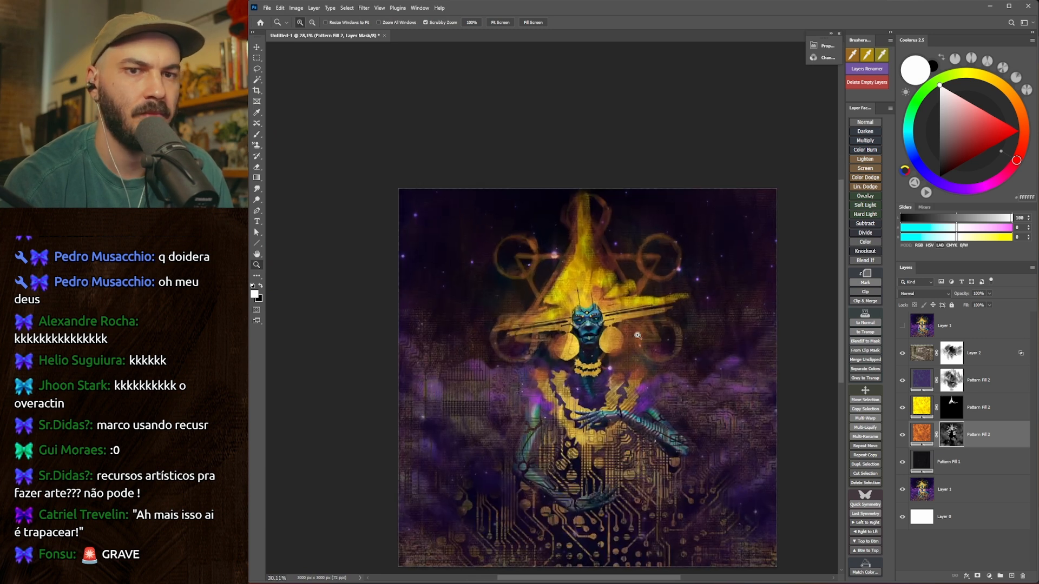
drag(605, 257, 635, 234)
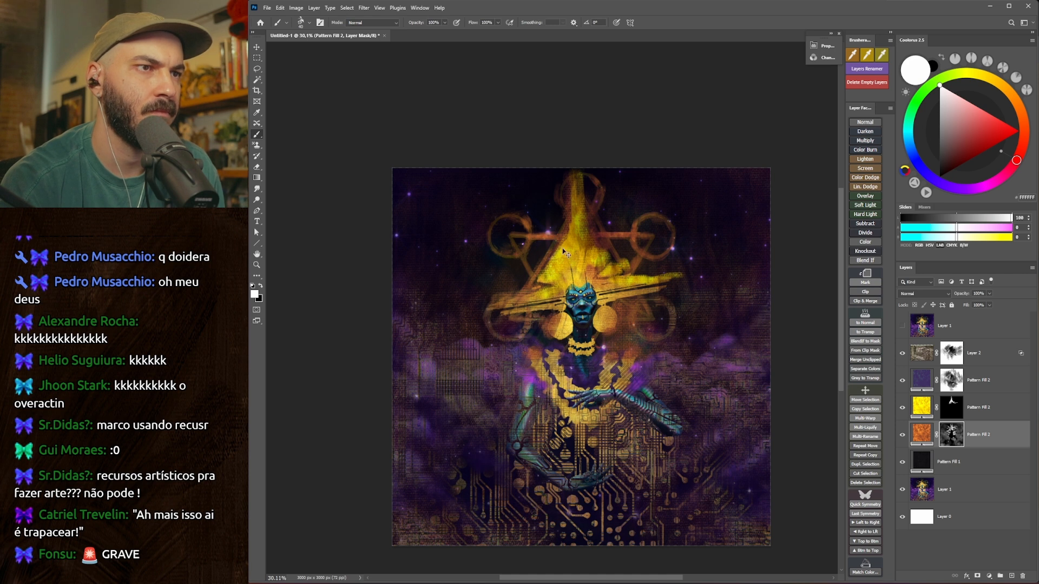
Brush broad strokes of the orange pattern into the sky on both sides of the hat with a larger brush.
key(z)
mouse_move(557, 293)
mouse_down()
mouse_move(538, 310)
mouse_move(586, 303)
mouse_up()
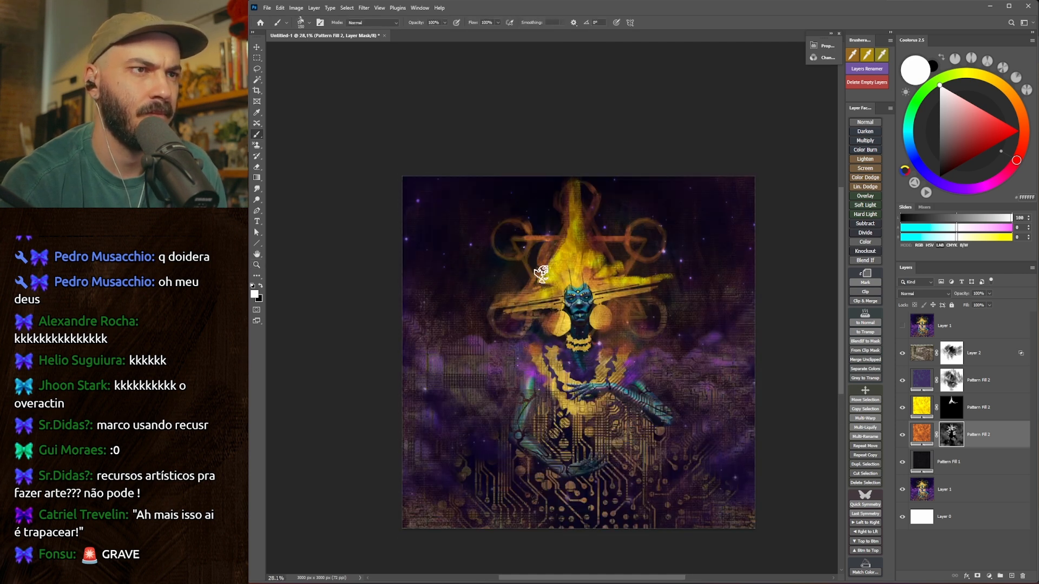
key(bracketright)
key(bracketright)
drag(537, 249, 508, 285)
drag(527, 227, 490, 282)
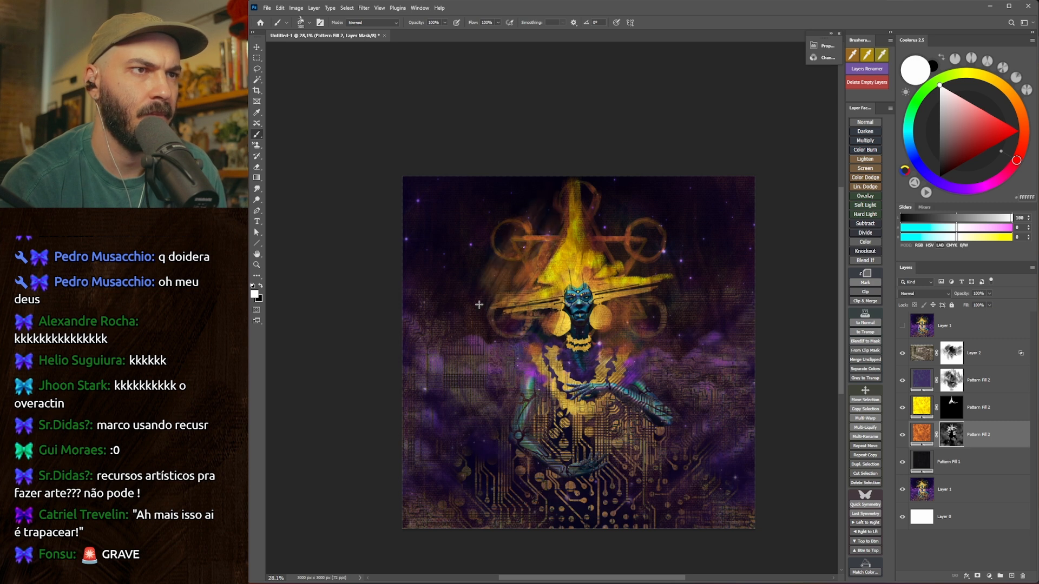
drag(630, 241, 649, 274)
drag(601, 189, 663, 295)
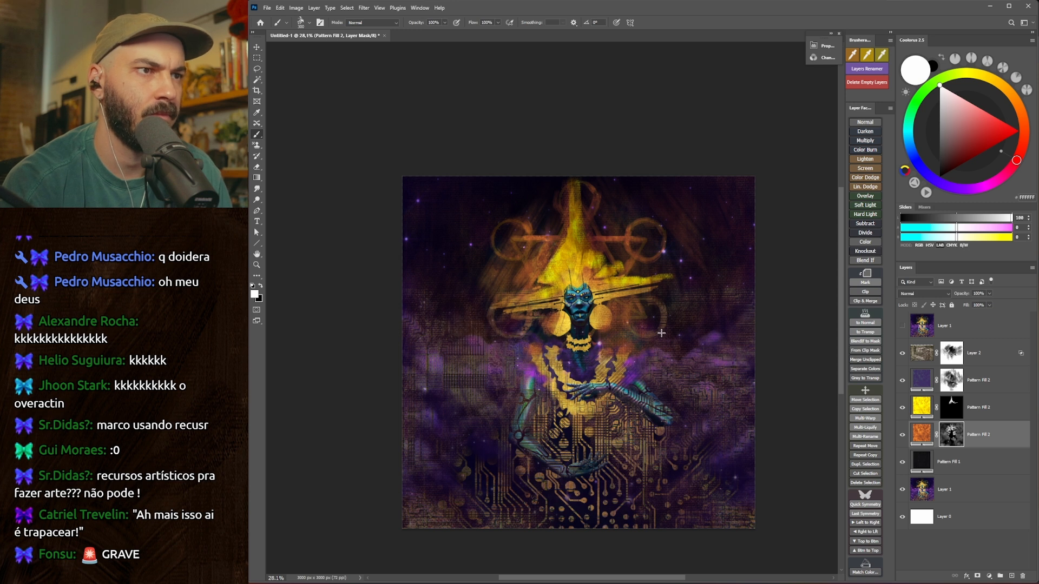
key(x)
drag(523, 403, 741, 243)
drag(654, 426, 626, 472)
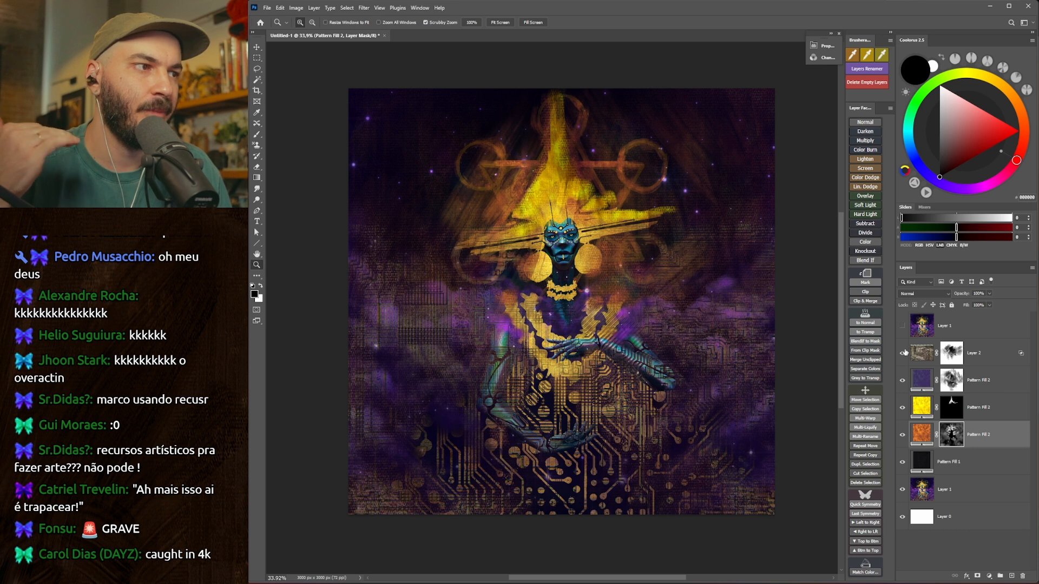
Mask the circuit texture off the dress below the raised hand, using black and an enlarged textured brush on Layer 2's mask.
click(903, 353)
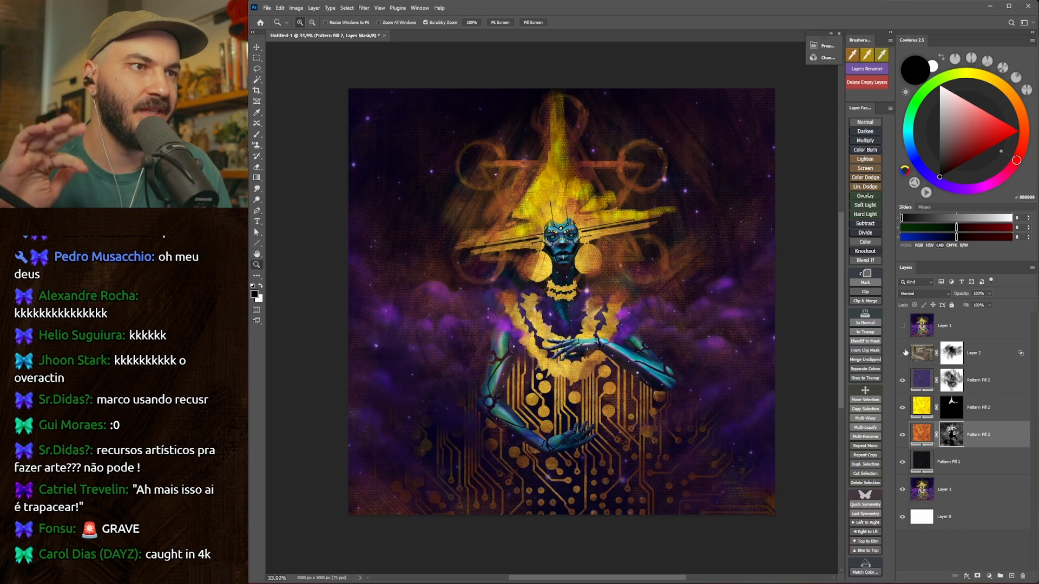
click(903, 353)
click(995, 357)
click(951, 353)
key(b)
right_click(735, 476)
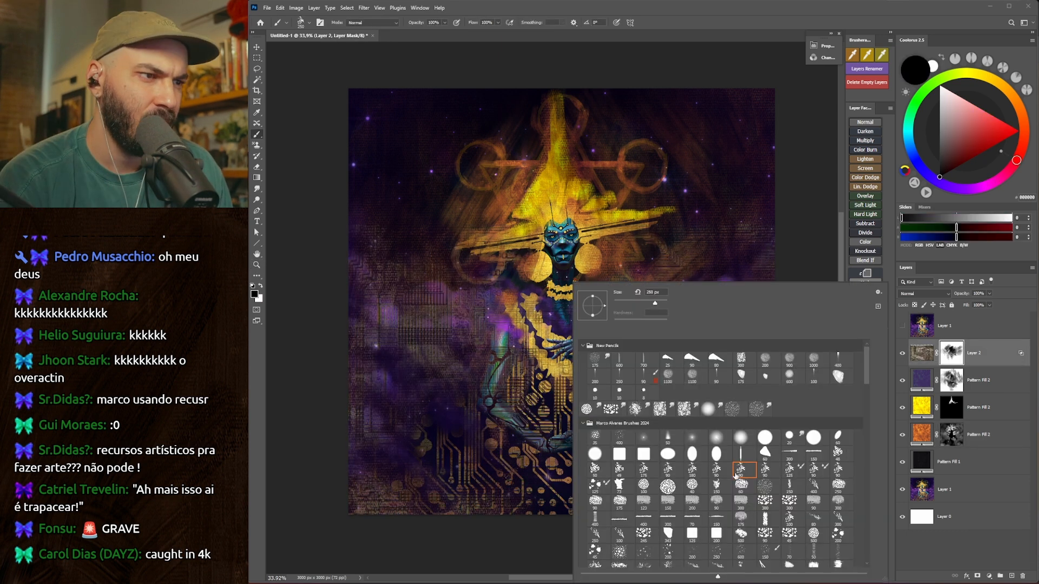
click(822, 223)
key(bracketright)
key(bracketright)
key(bracketright)
key(bracketright)
key(bracketright)
key(bracketright)
key(bracketright)
key(bracketright)
key(bracketright)
key(bracketright)
key(bracketright)
key(bracketright)
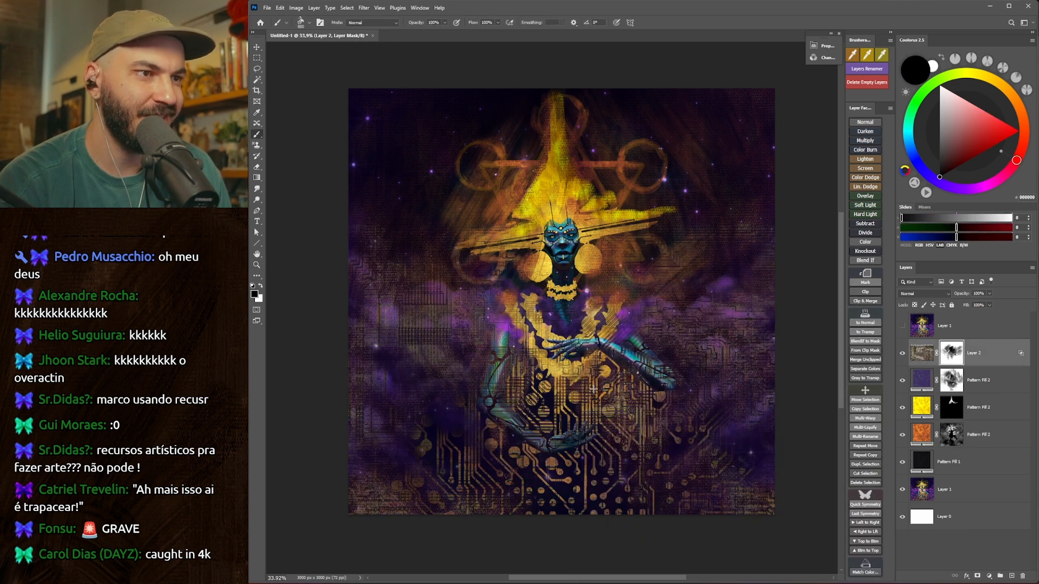
mouse_move(599, 356)
mouse_down()
mouse_move(622, 376)
mouse_move(592, 427)
mouse_up()
mouse_move(591, 434)
mouse_down()
mouse_move(620, 373)
mouse_move(592, 422)
mouse_up()
key(bracketleft)
mouse_move(591, 426)
mouse_down()
mouse_move(575, 430)
mouse_move(562, 413)
mouse_move(602, 371)
mouse_up()
Clean the circuit texture off both arms and hands with a smaller brush, comparing the result with the layer hidden.
drag(539, 398, 502, 363)
key(bracketleft)
key(bracketleft)
key(bracketleft)
key(bracketleft)
key(bracketleft)
key(bracketleft)
key(bracketleft)
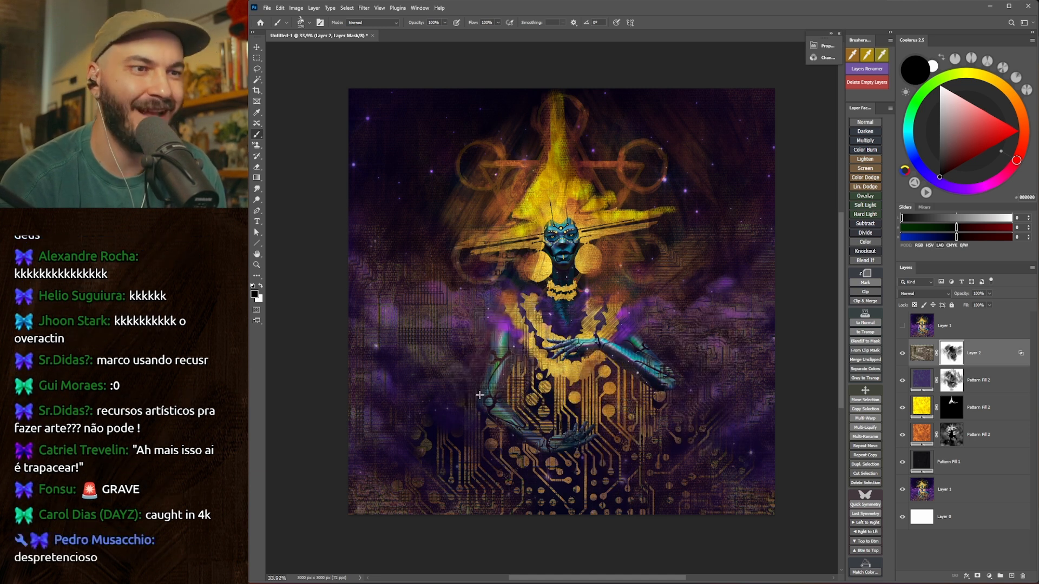
key(bracketright)
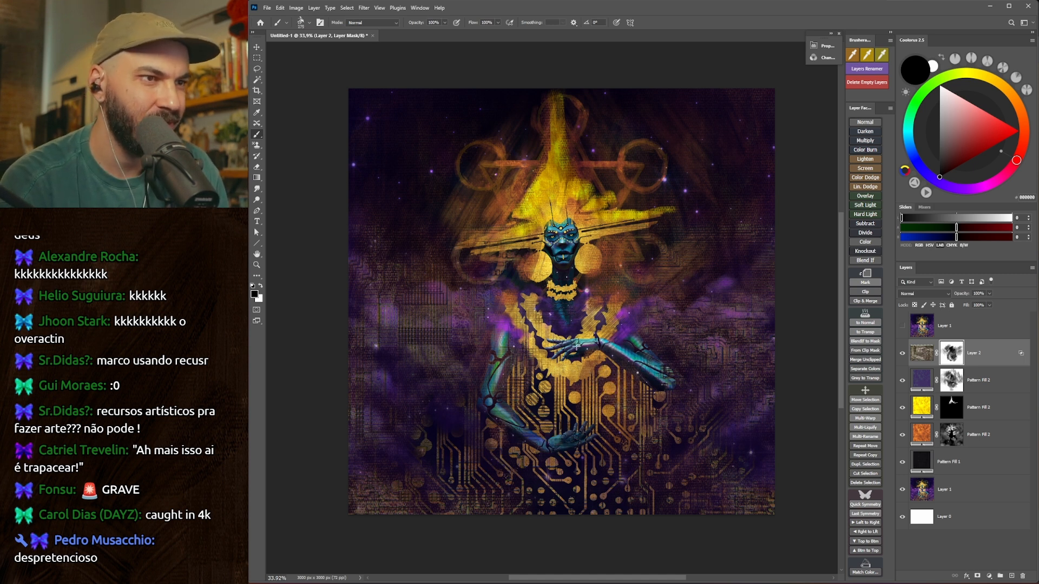
key(bracketright)
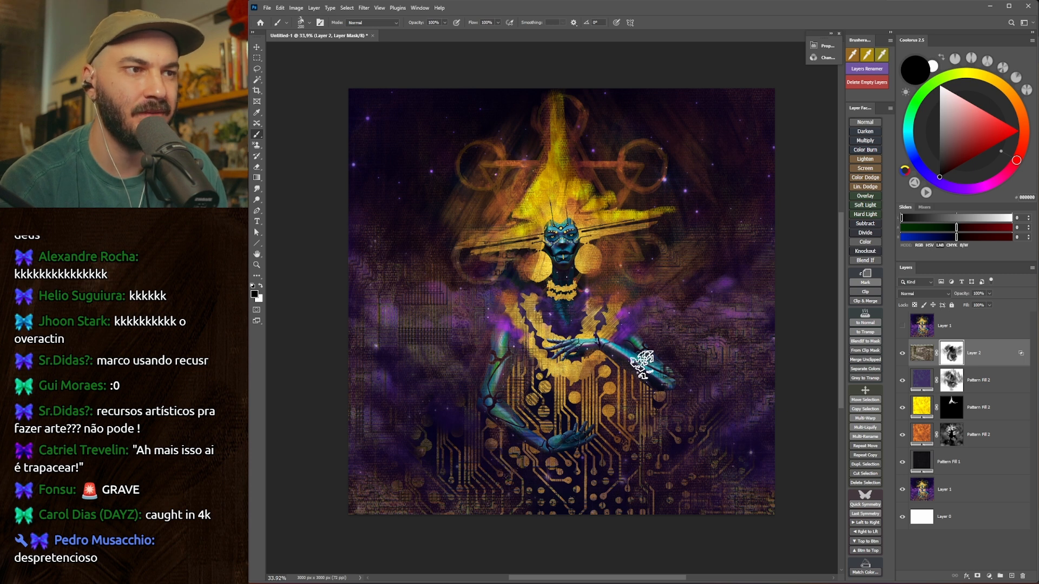
drag(629, 362, 620, 353)
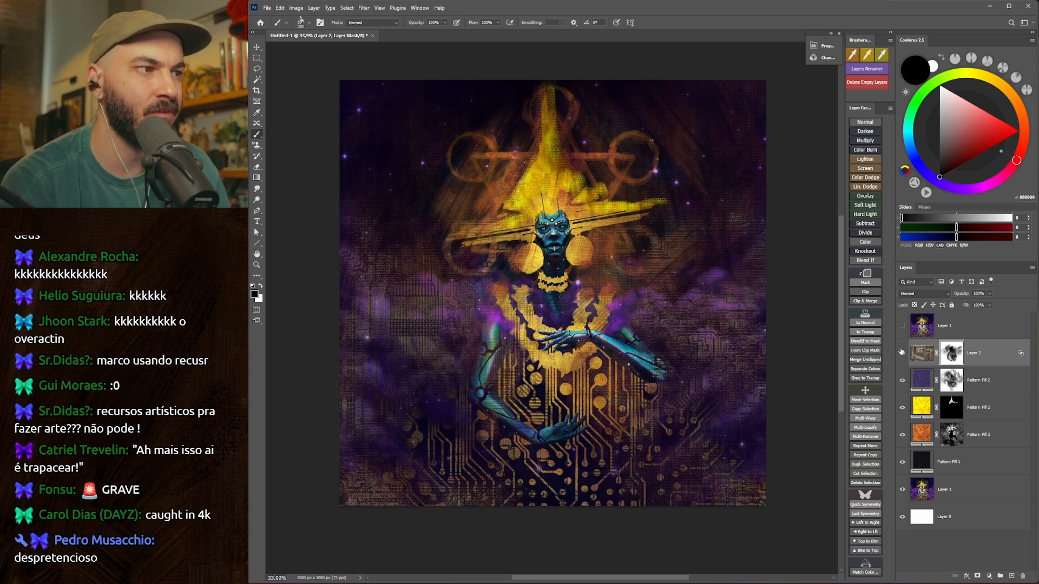
click(901, 352)
click(901, 352)
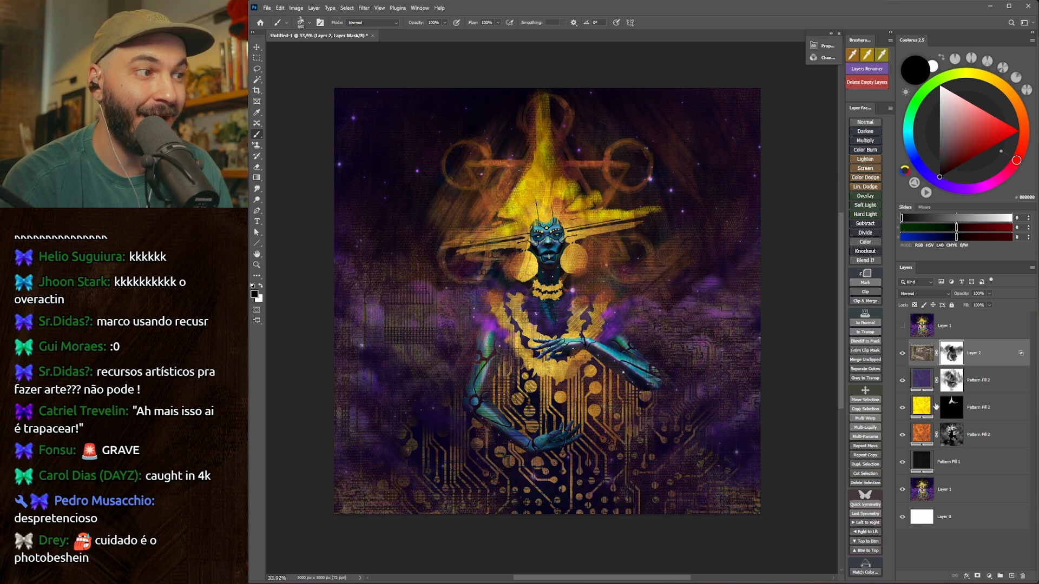
Paint white on the yellow pattern's mask with a smaller brush to spread yellow over the geometric symbols around the hat.
click(1030, 468)
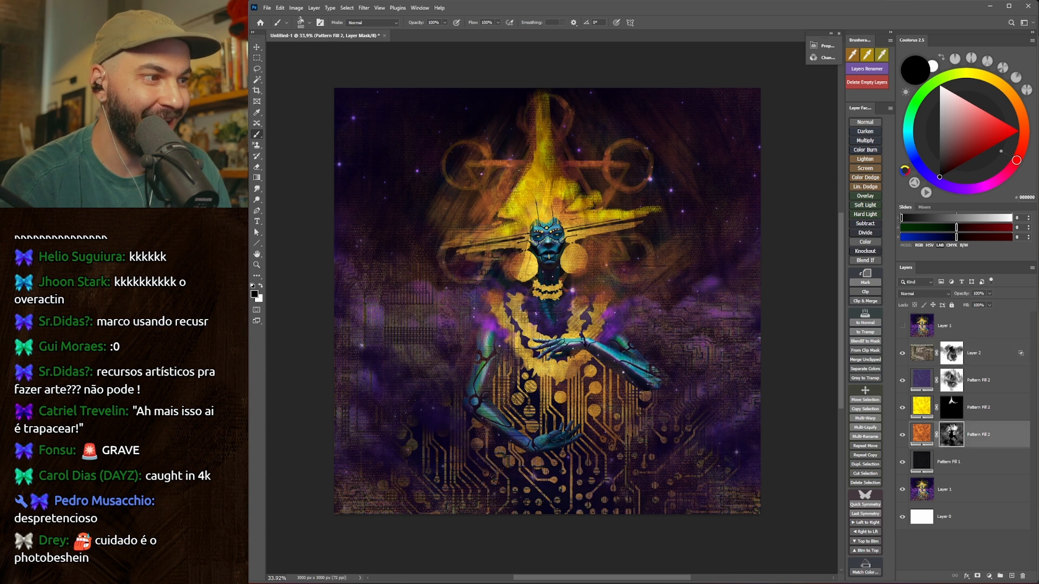
click(950, 407)
key(bracketleft)
key(bracketleft)
key(bracketleft)
key(bracketleft)
key(bracketleft)
key(bracketleft)
key(bracketleft)
key(bracketleft)
key(bracketleft)
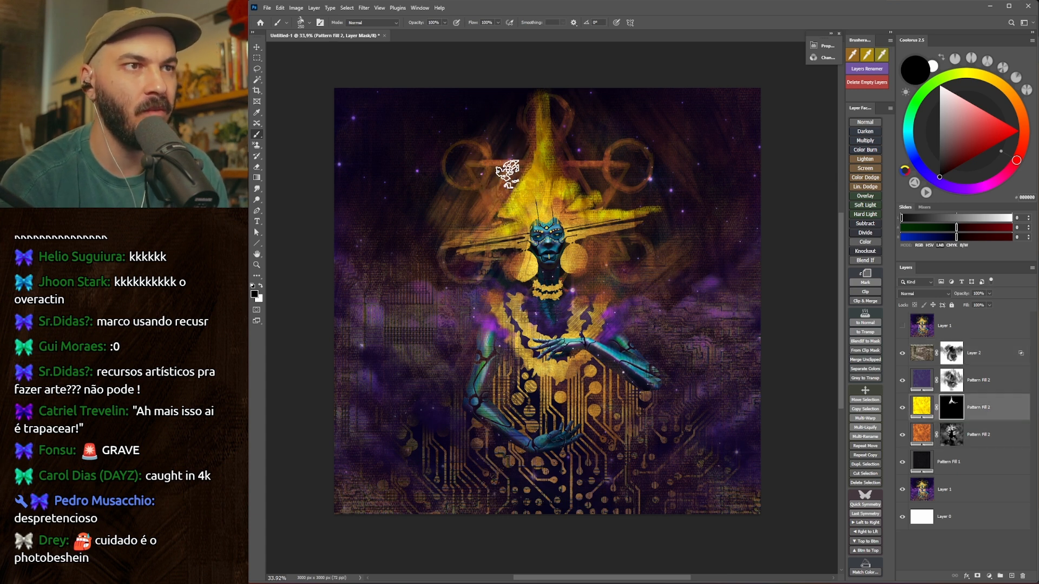
key(x)
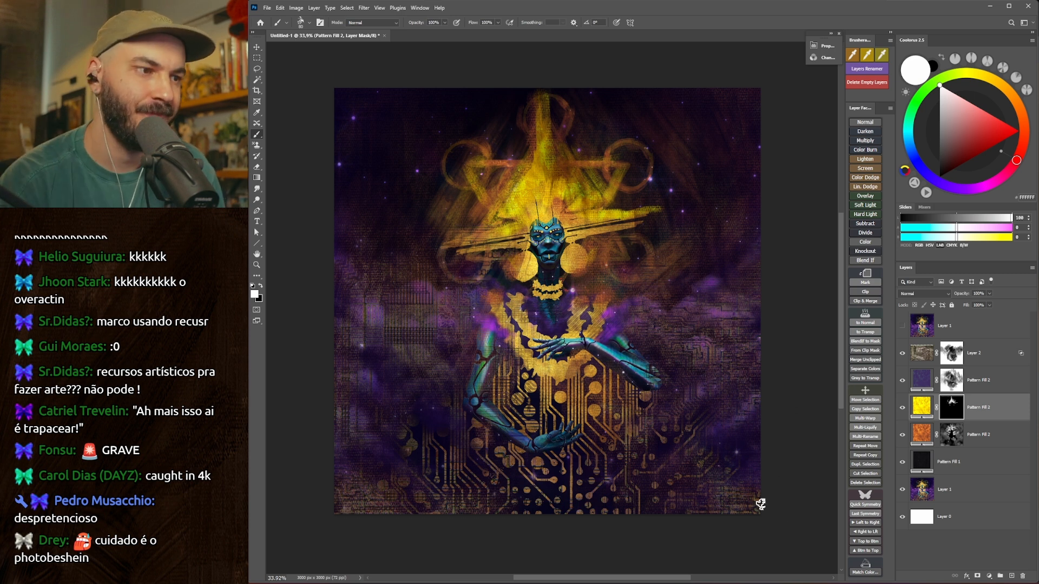
drag(736, 443, 741, 425)
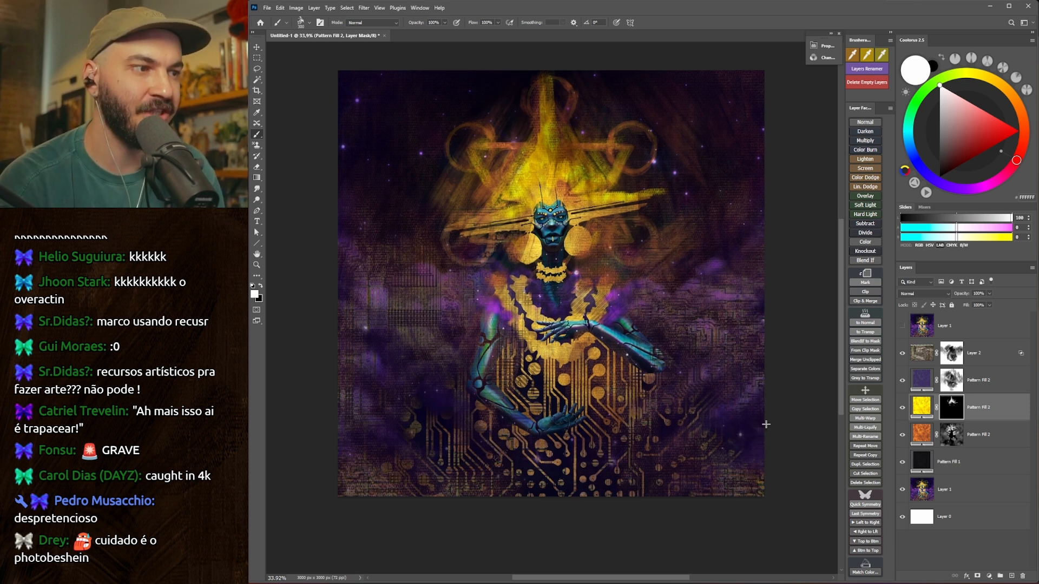
Select the orange pattern's layer mask, set white as the painting colour and shrink the textured brush.
key(bracketright)
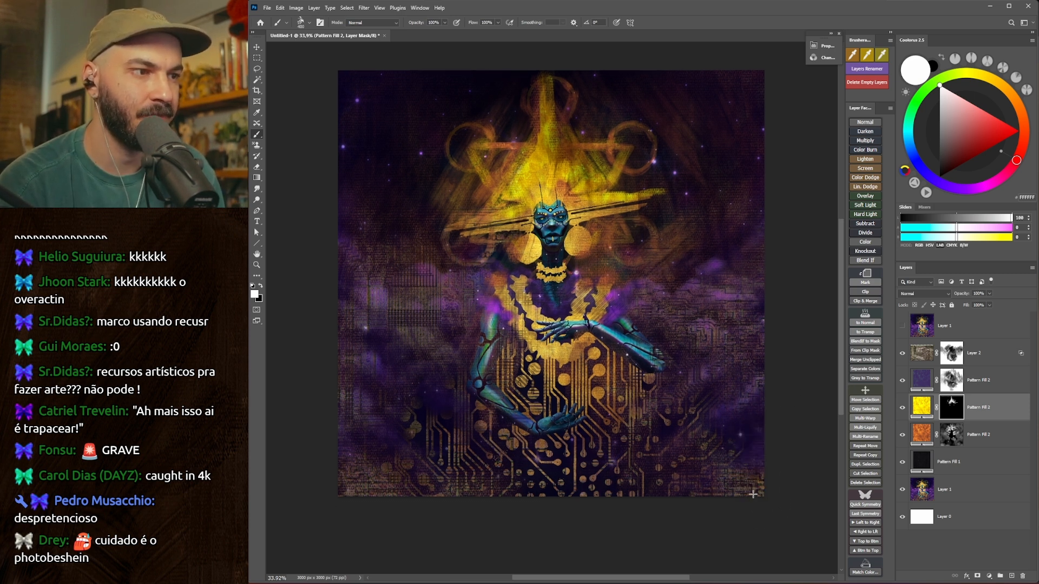
click(951, 435)
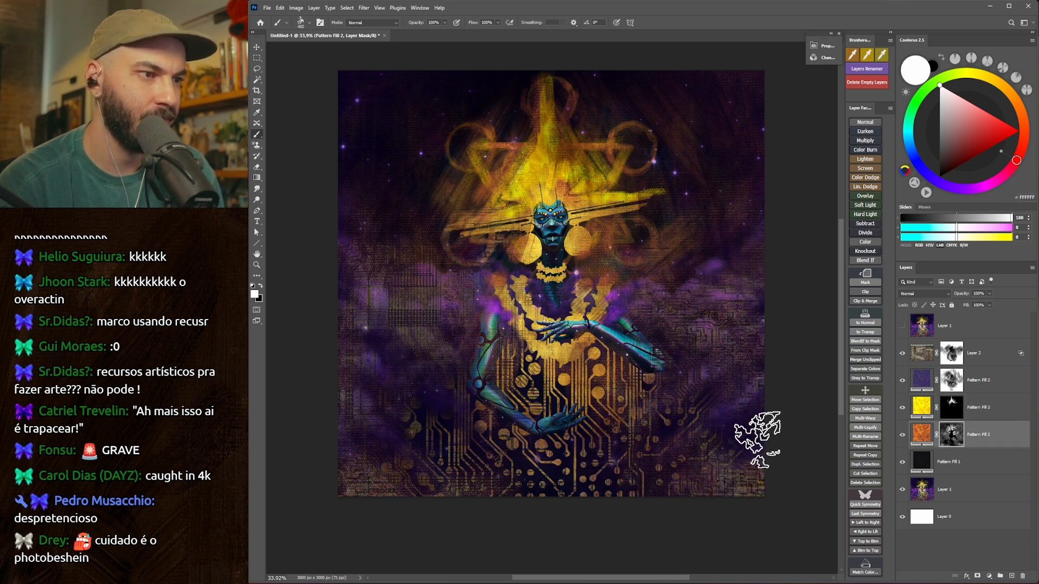
key(bracketleft)
key(bracketleft)
key(bracketleft)
key(bracketleft)
key(bracketleft)
key(bracketleft)
key(ctrl+2)
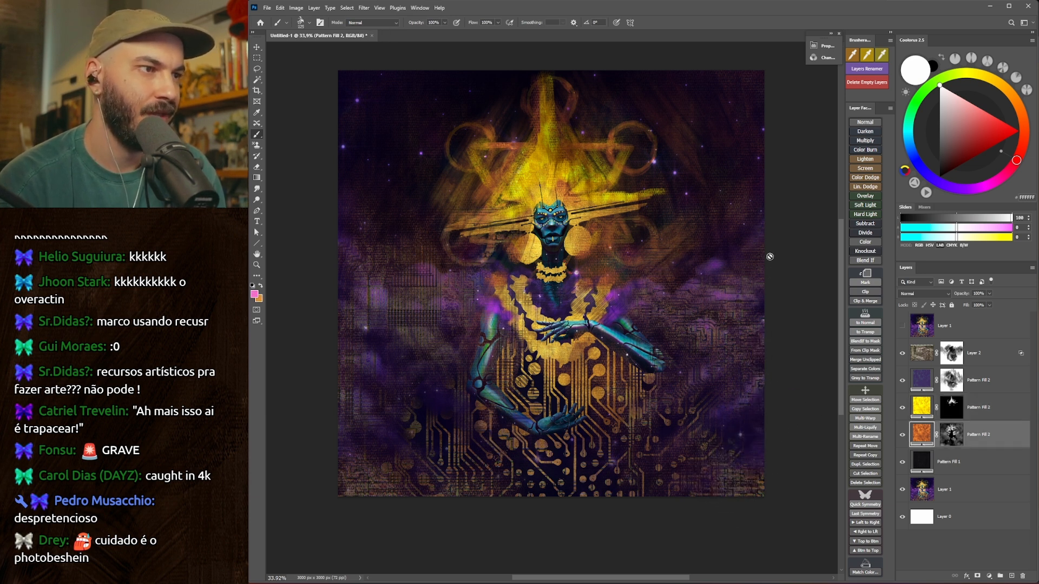
click(769, 259)
click(700, 216)
key(ctrl+backslash)
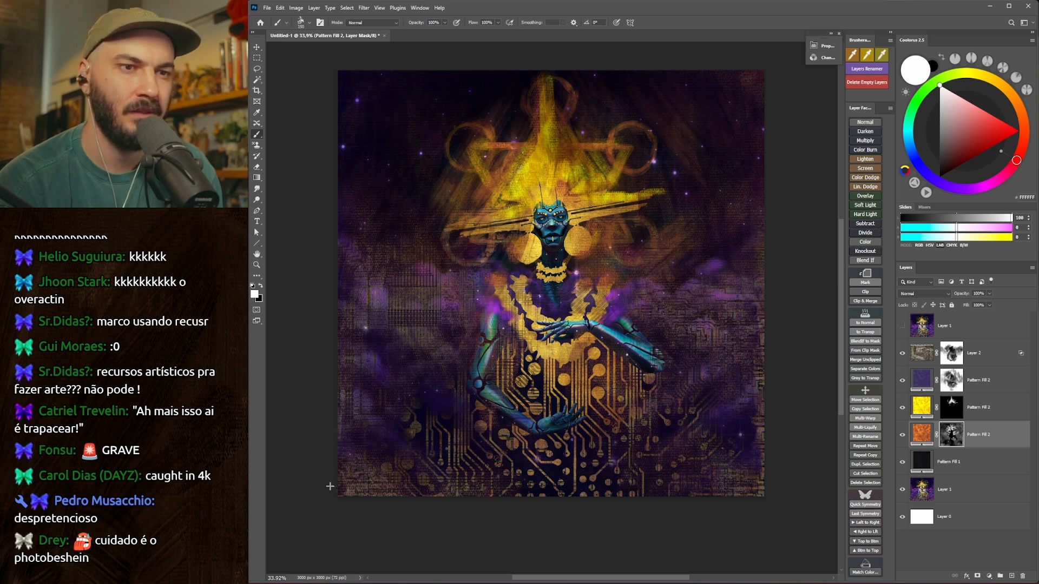
Brush the orange pattern in a rough border along the canvas edges, using white on its mask and a gradually enlarged brush.
key(bracketright)
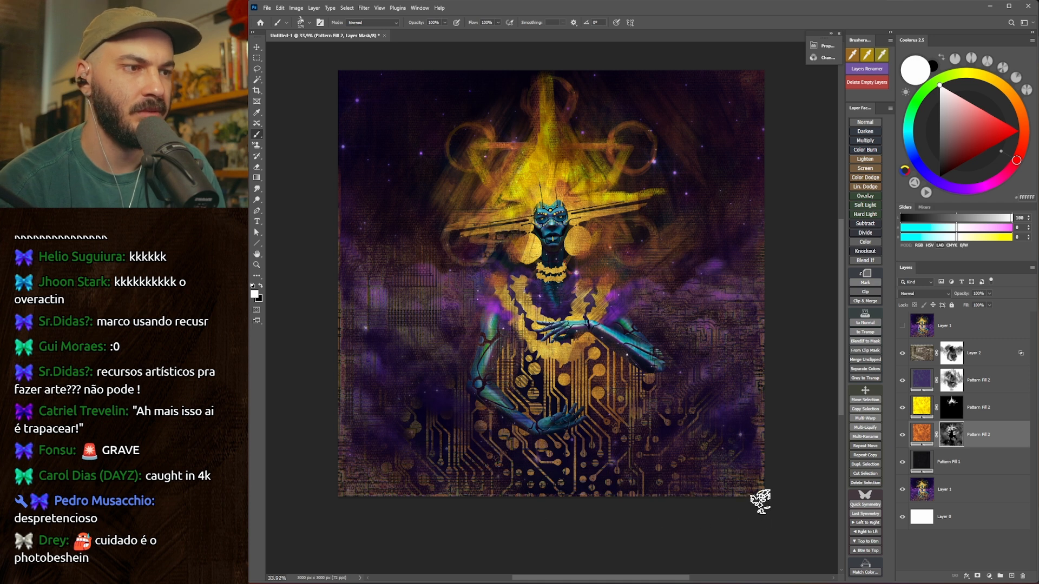
key(bracketright)
key(bracketright)
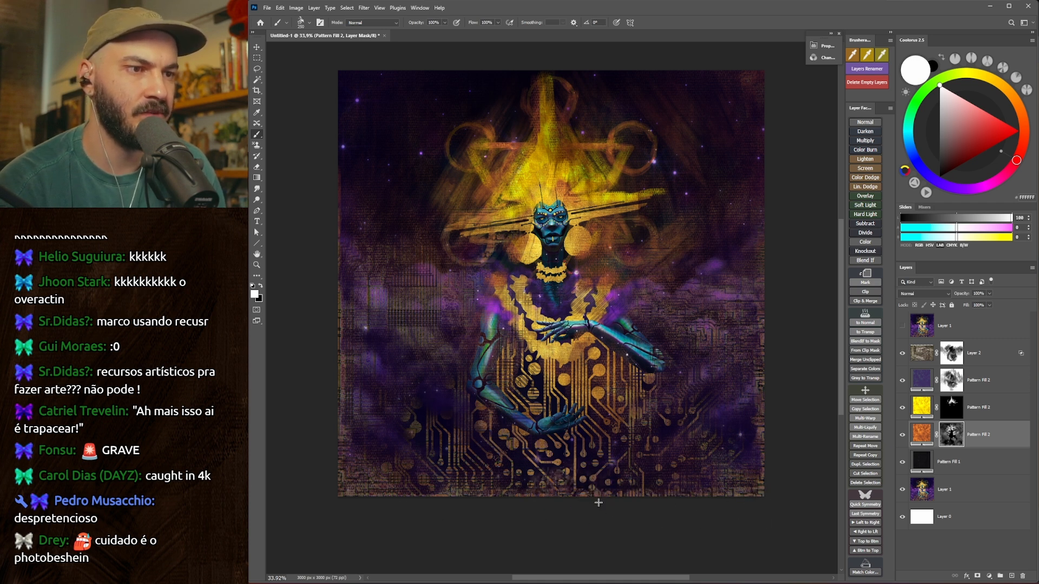
key(bracketright)
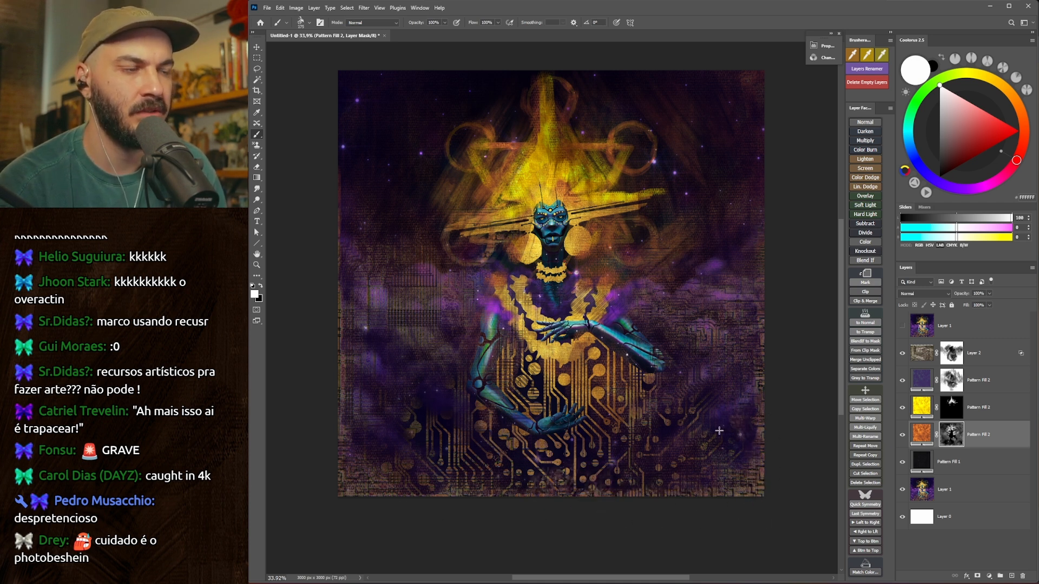
key(bracketright)
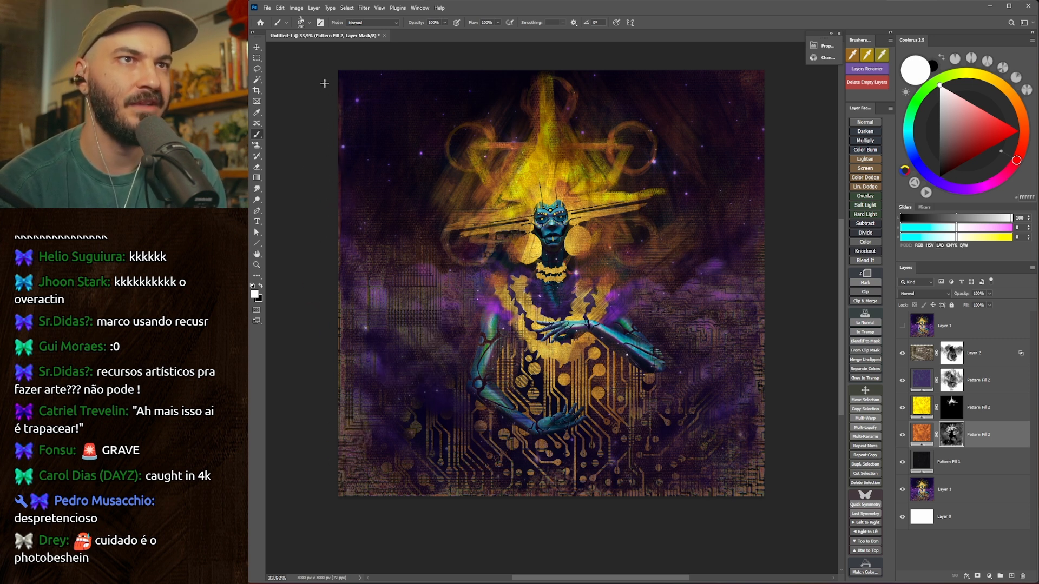
drag(357, 69, 737, 46)
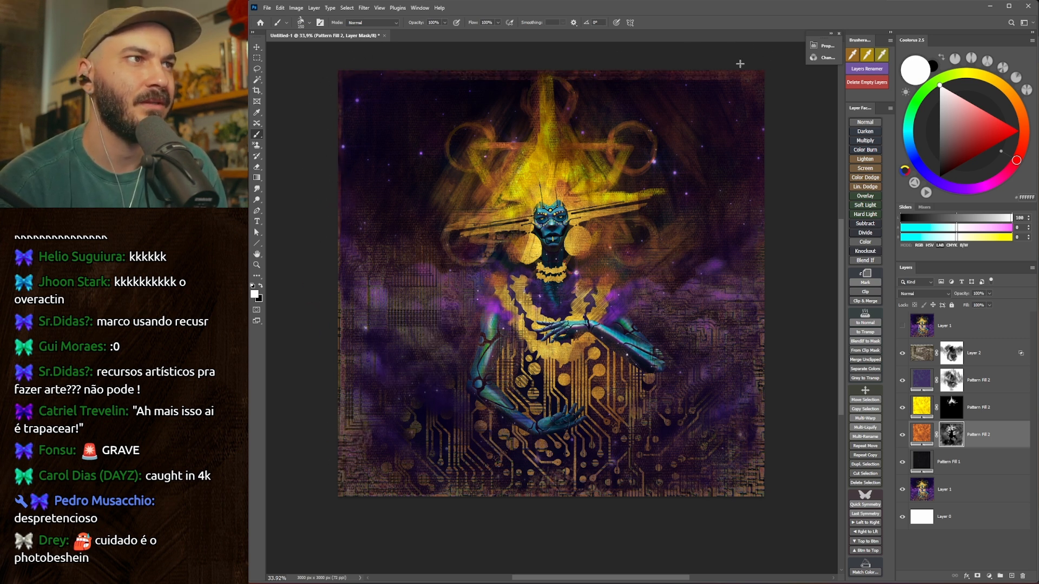
key(bracketright)
key(bracketright)
key(x)
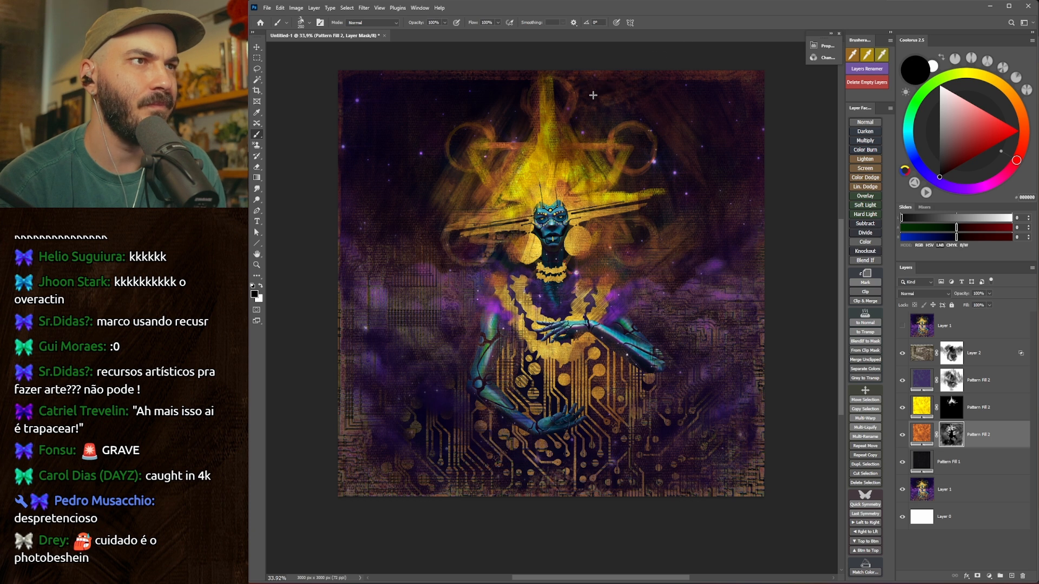
key(x)
key(x)
Compare the reworked painting with the original by toggling the top Layer 1's visibility at a smaller zoom.
key(z)
drag(498, 205, 486, 214)
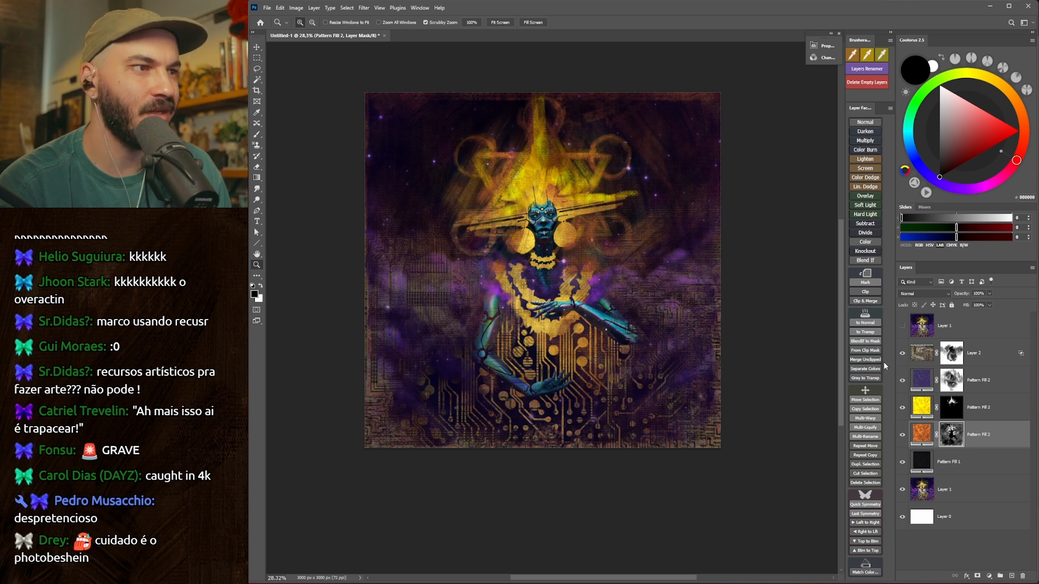
click(902, 325)
click(902, 325)
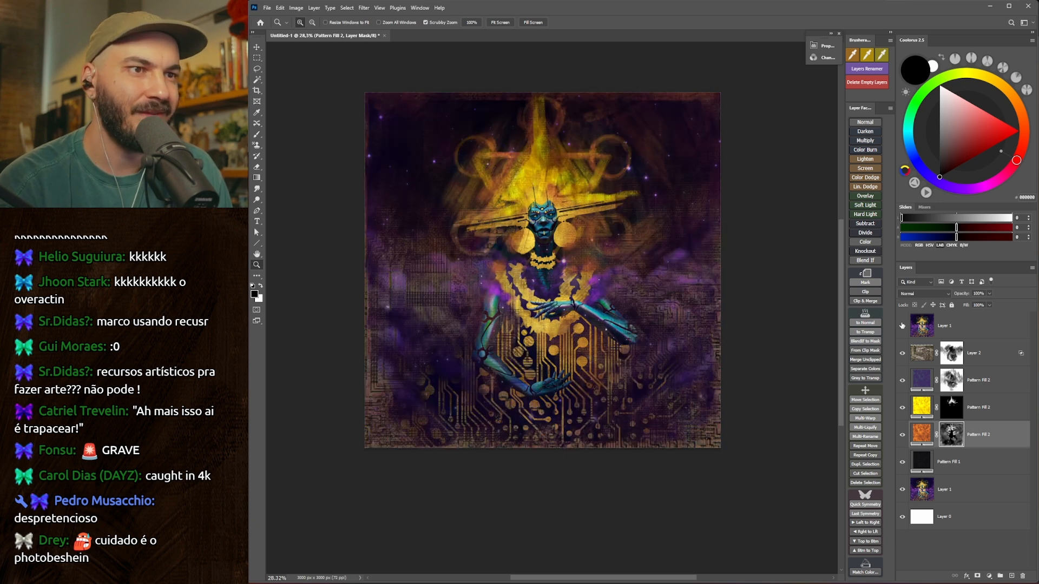
click(902, 326)
click(902, 325)
Check what the orange, yellow and purple patterns and the circuit texture contribute by toggling each layer's visibility.
click(900, 434)
click(922, 433)
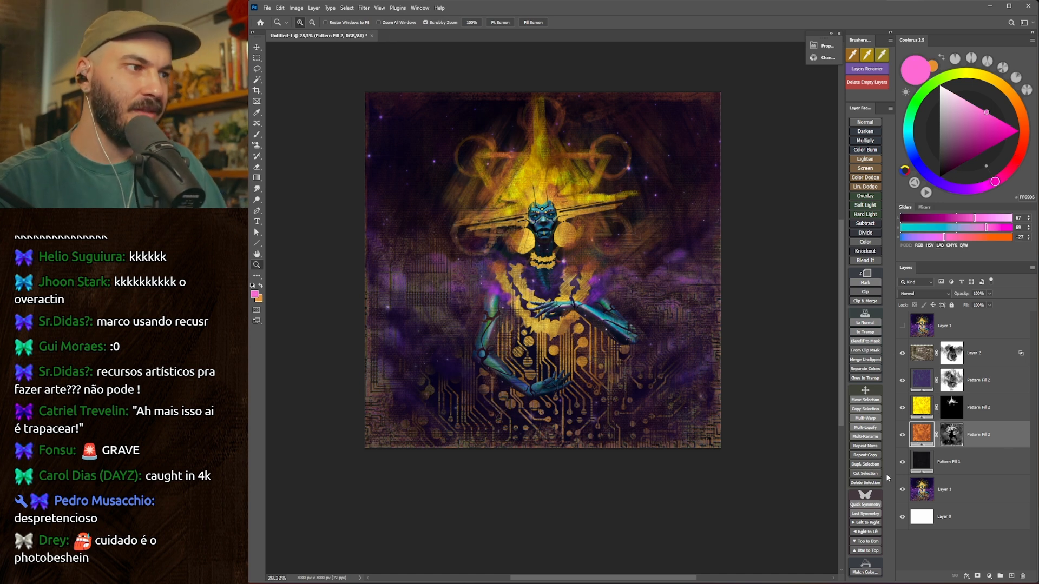
click(903, 409)
click(903, 408)
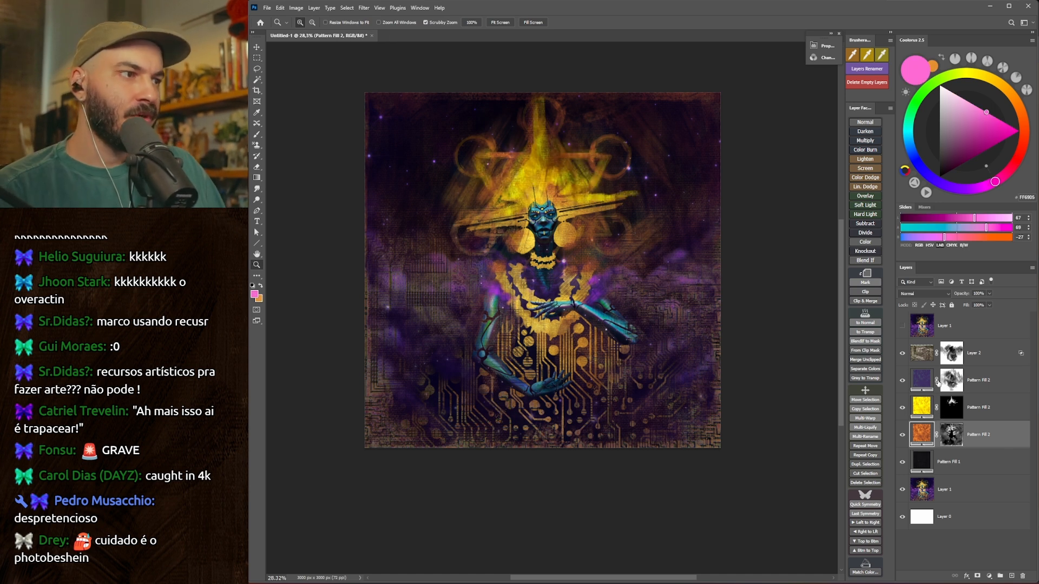
click(902, 381)
click(902, 380)
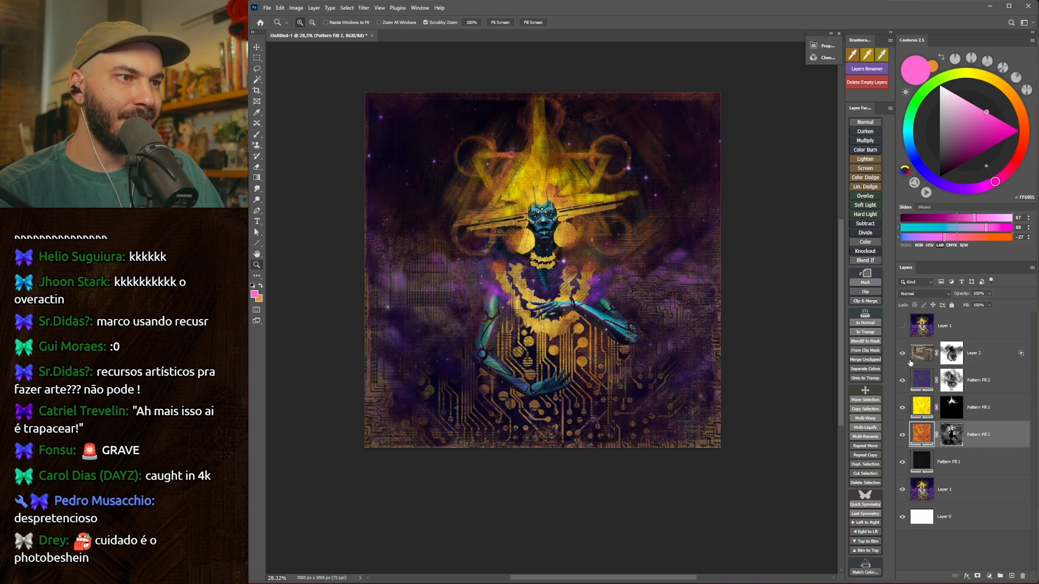
click(901, 353)
click(901, 353)
click(901, 352)
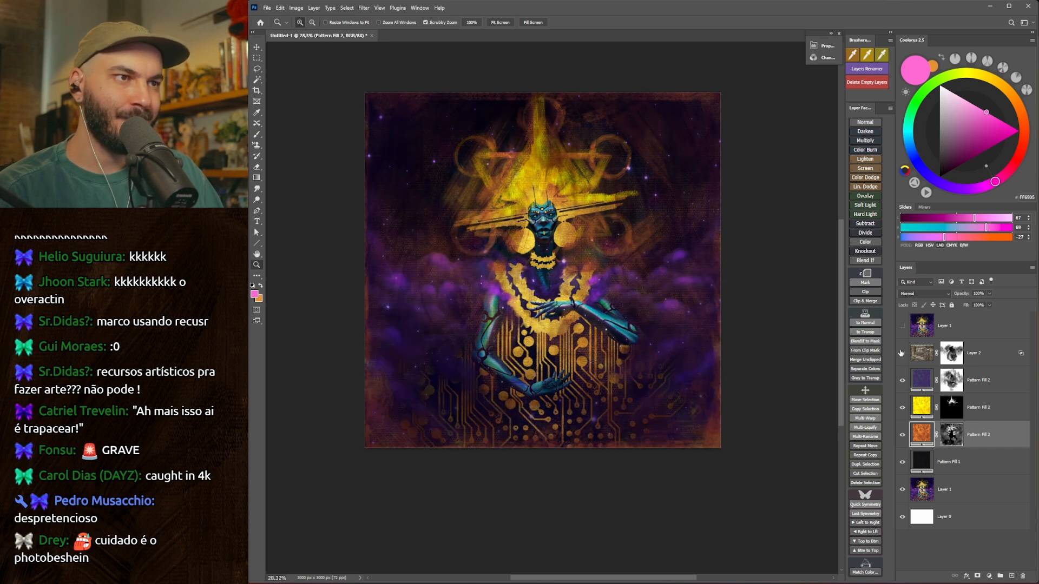
click(901, 353)
click(901, 352)
click(901, 352)
Set the circuit texture on Layer 2 to the Pin Light blend mode and check the painting at several zoom levels.
click(986, 355)
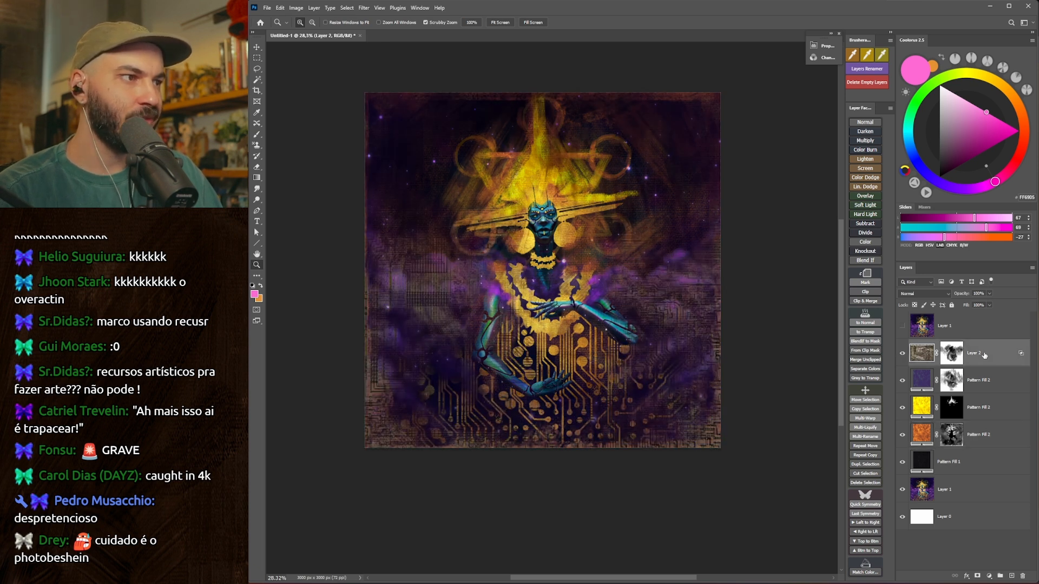
key(shift+alt+z)
drag(503, 373, 465, 402)
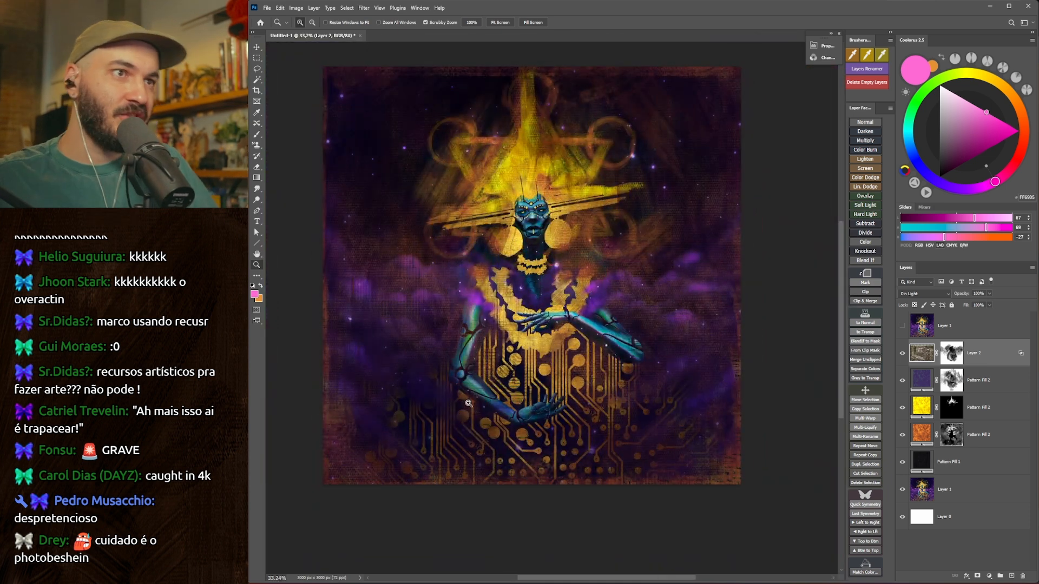
drag(557, 389, 538, 370)
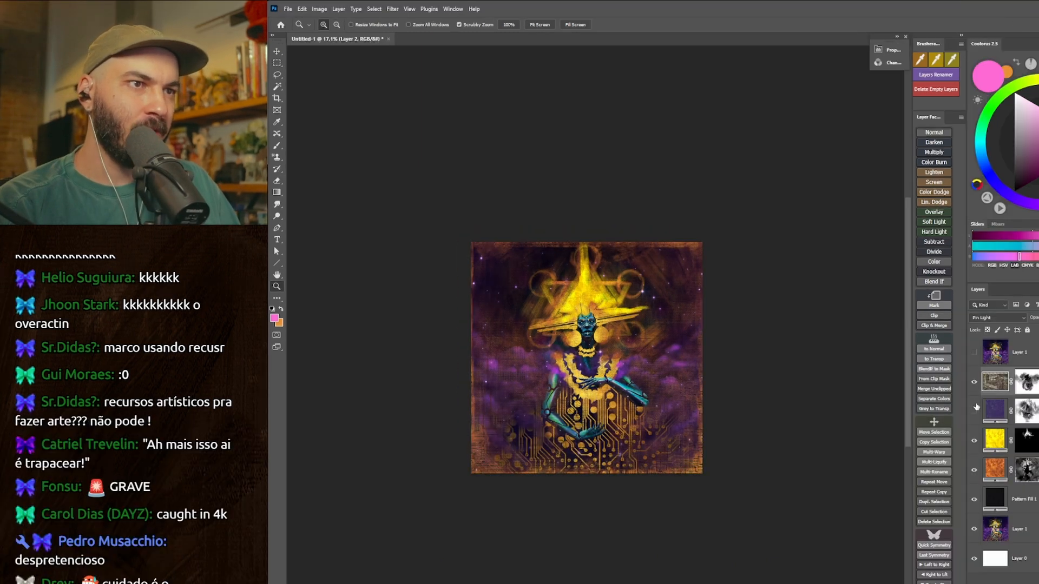
mouse_move(523, 381)
mouse_down()
mouse_move(574, 389)
mouse_move(530, 379)
mouse_up()
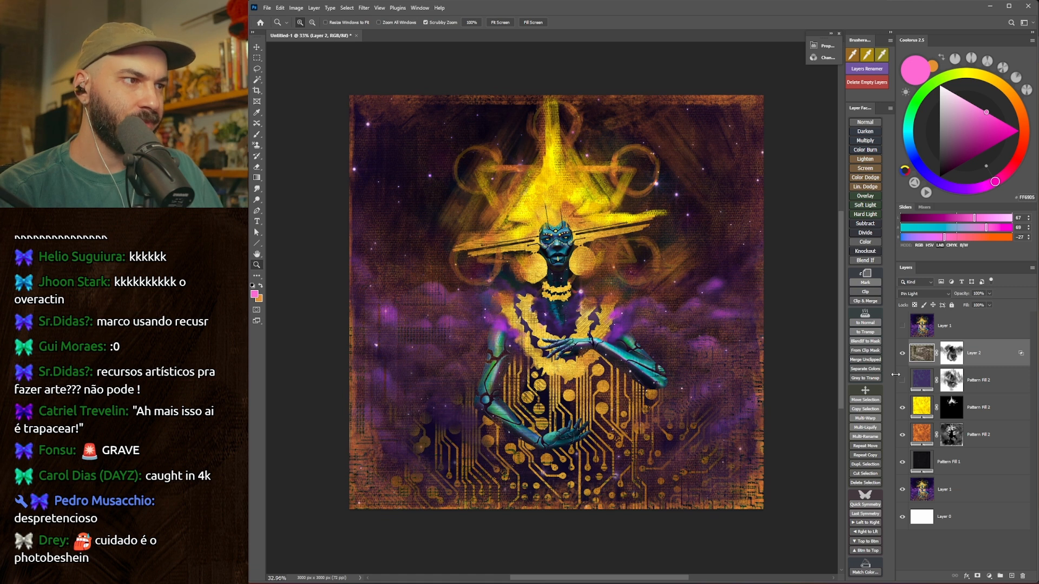
Compare the original and reworked versions by repeatedly toggling the top original layer with the interface panels hidden.
click(901, 326)
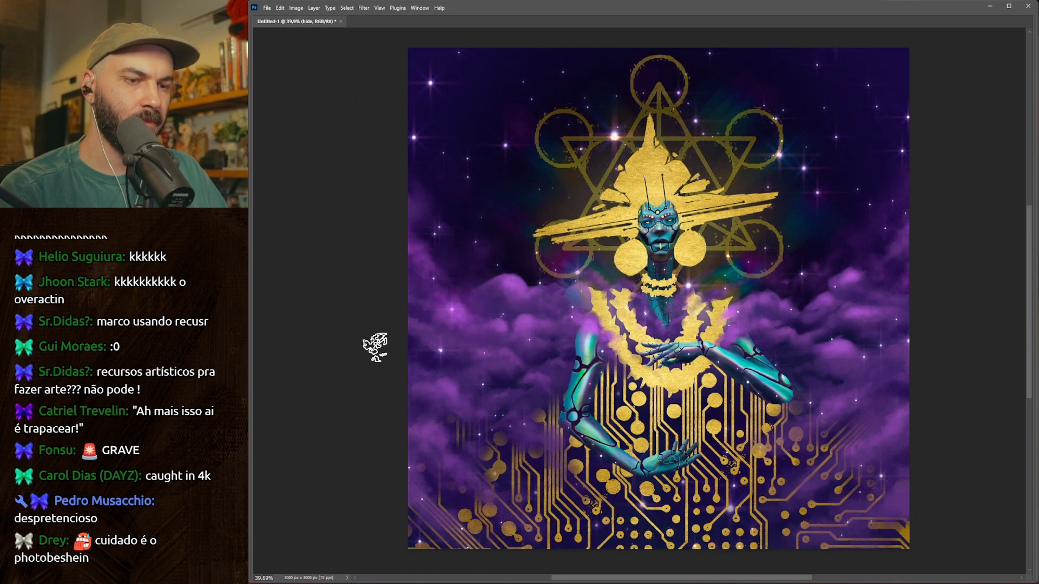
key(ctrl+comma)
key(ctrl+comma)
key(ctrl+comma)
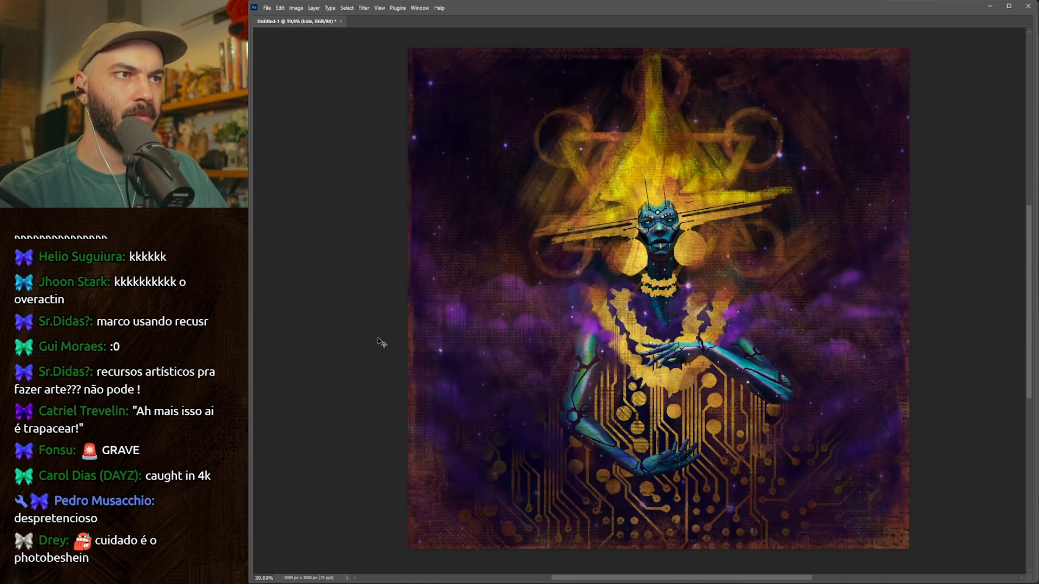
key(ctrl+comma)
key(ctrl+comma)
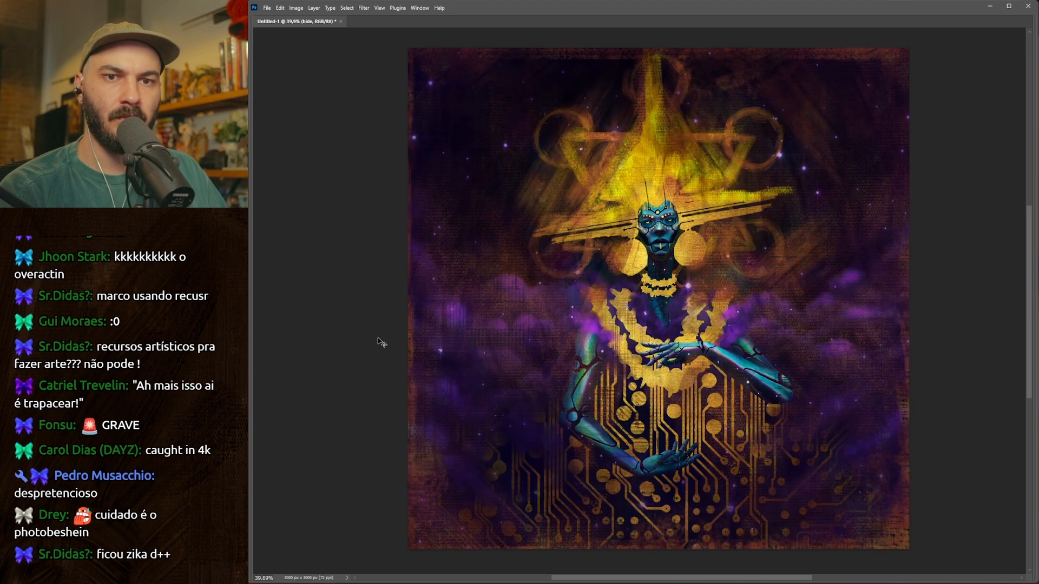
key(Tab)
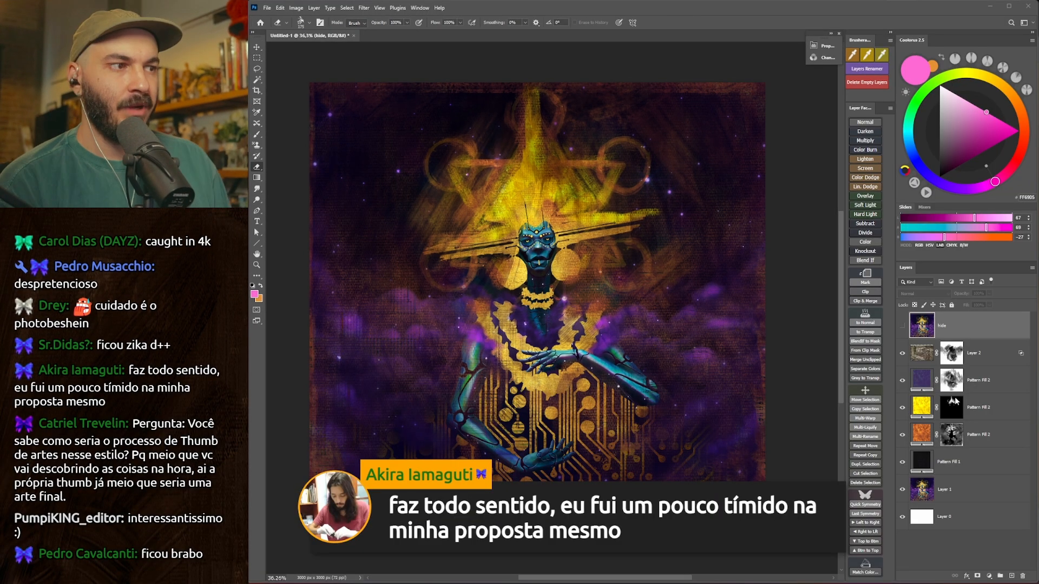
Paint white on the yellow pattern's mask over the round earrings with an enlarged textured brush.
key(b)
click(951, 407)
key(d)
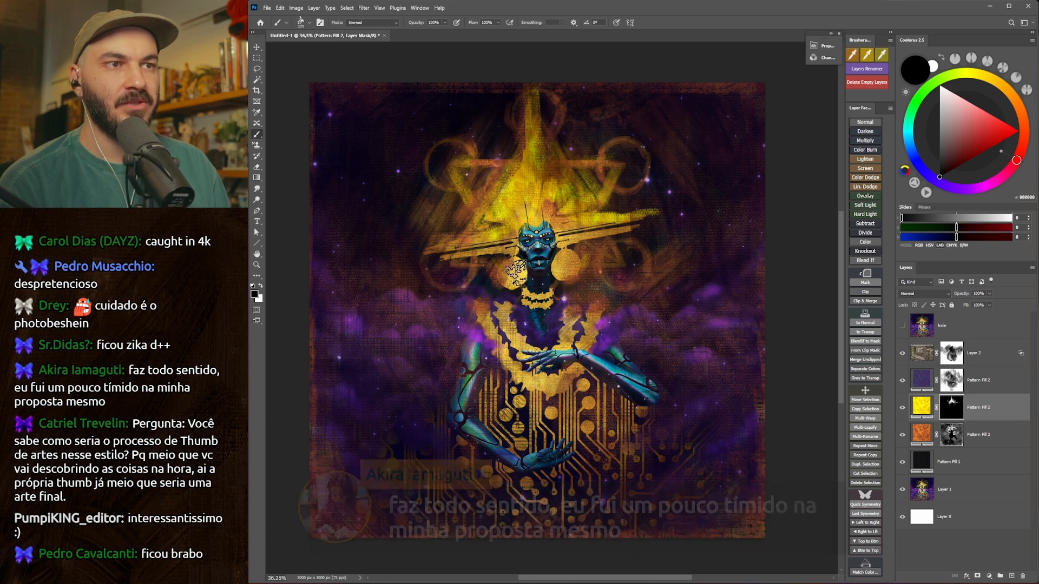
key(x)
key(ctrl+z)
key(])
key(])
key(])
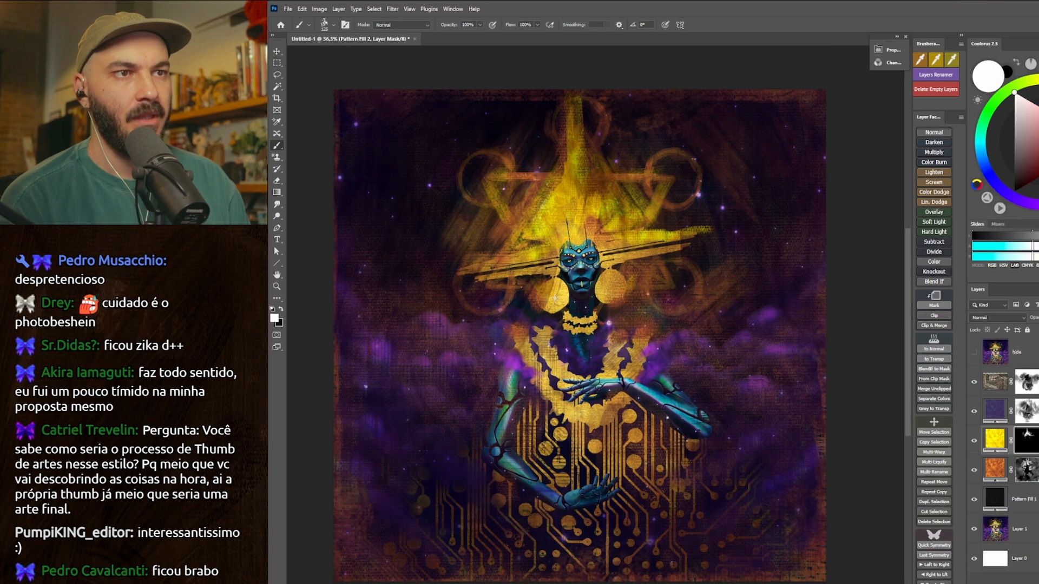
drag(507, 276, 503, 266)
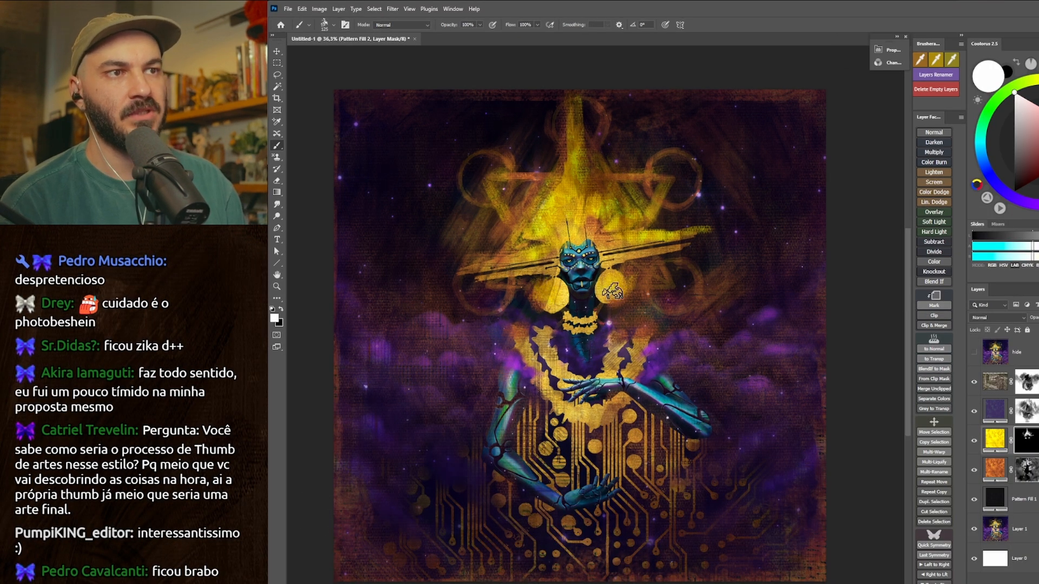